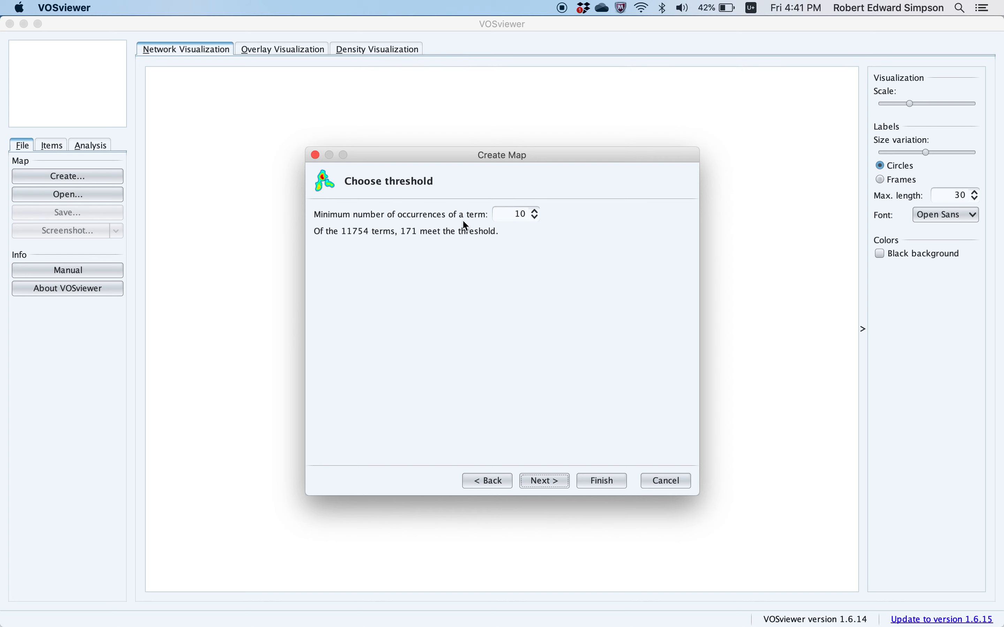
Accept a minimum of 10 occurrences and 103 terms for the map, and look through the list of selected terms.
click(554, 481)
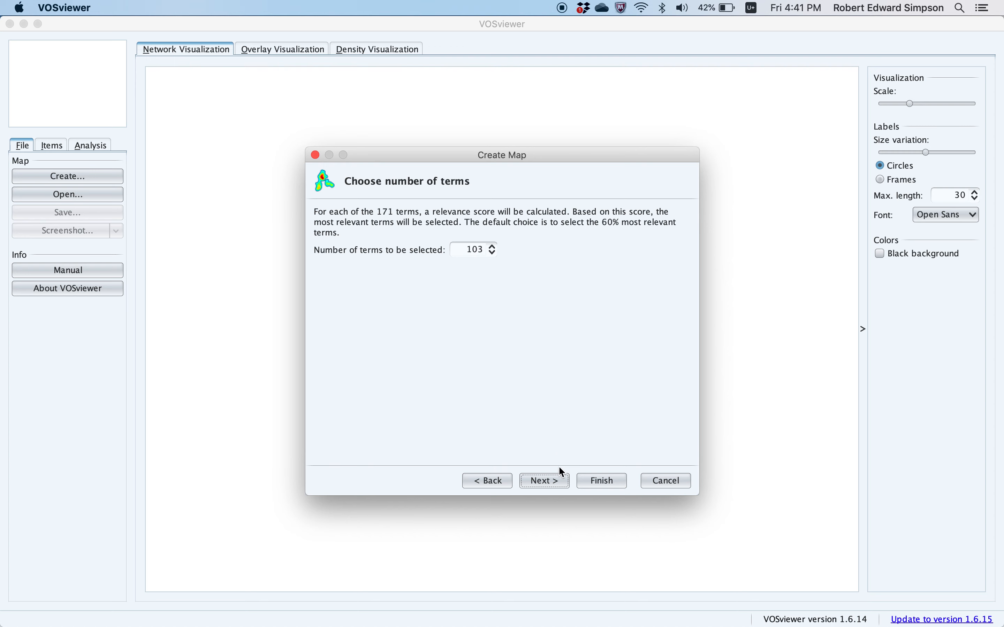
click(541, 480)
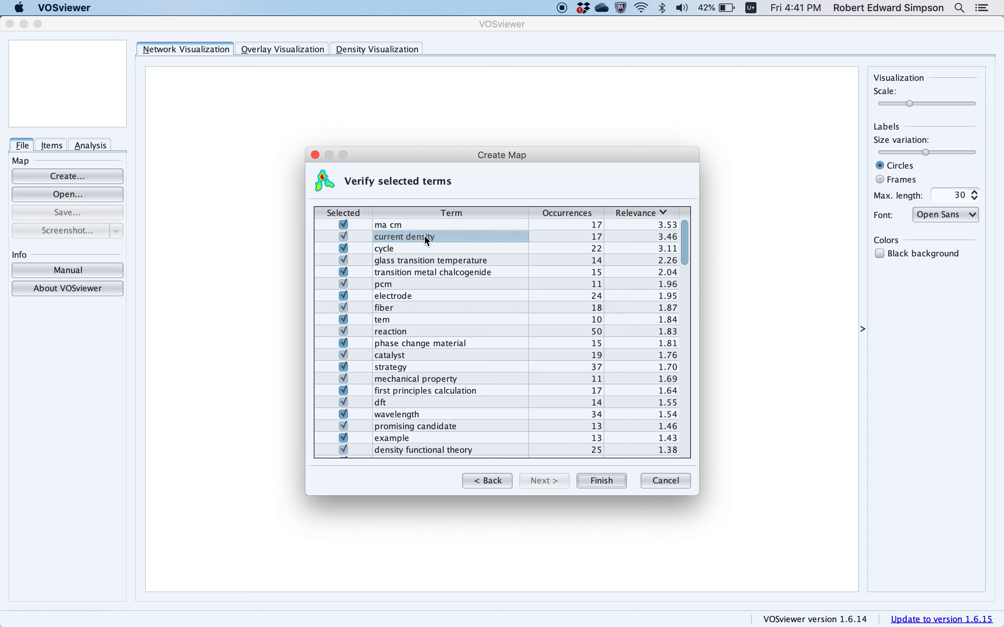
scroll(425, 237, down, 15)
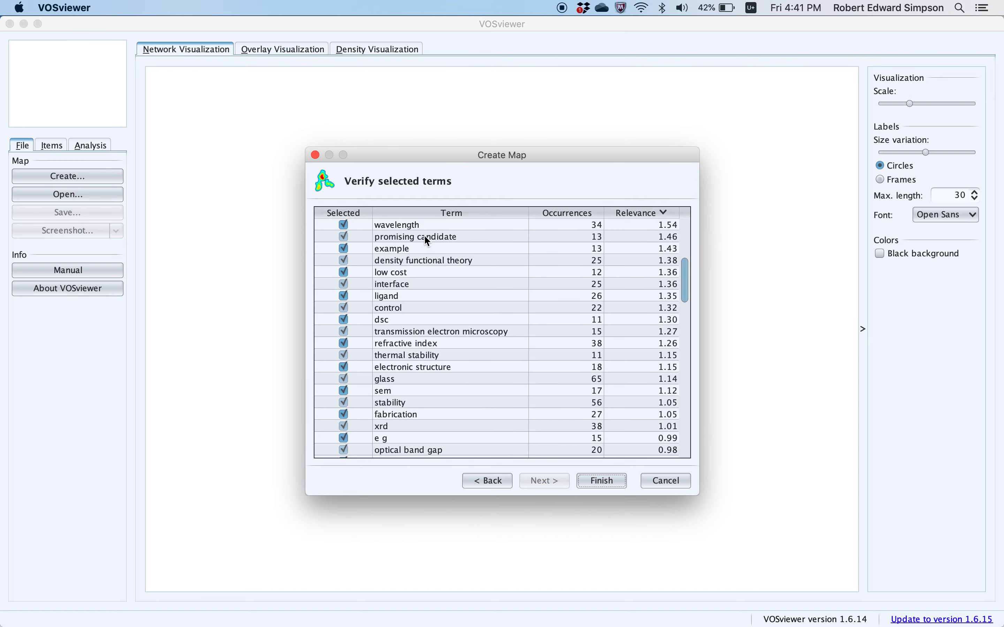
scroll(423, 234, down, 8)
scroll(424, 235, up, 20)
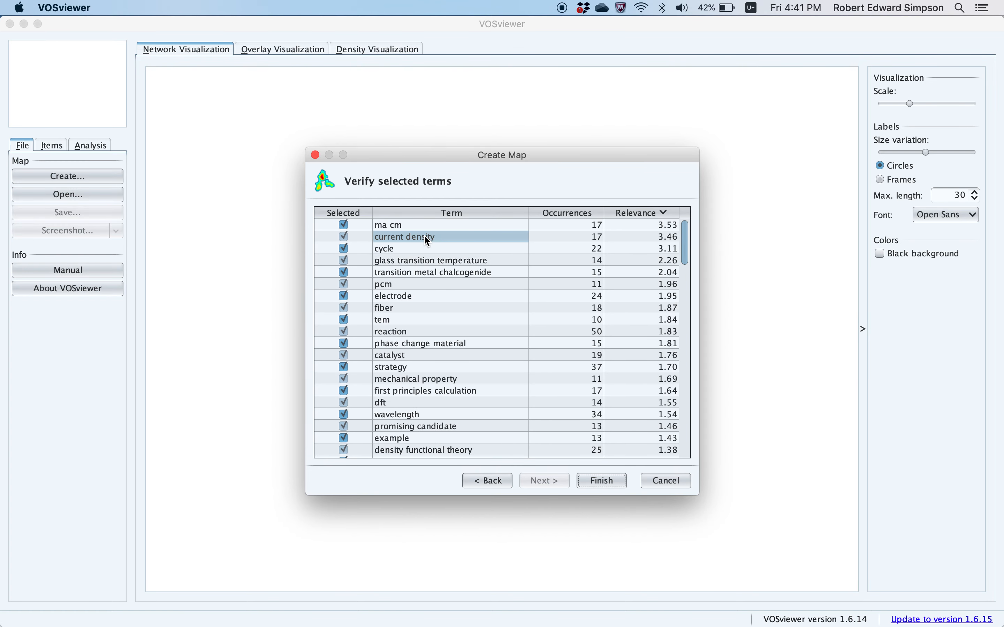
scroll(425, 235, up, 2)
Sort the selected terms by descending occurrences to review them, and return to sorting by descending relevance.
click(598, 214)
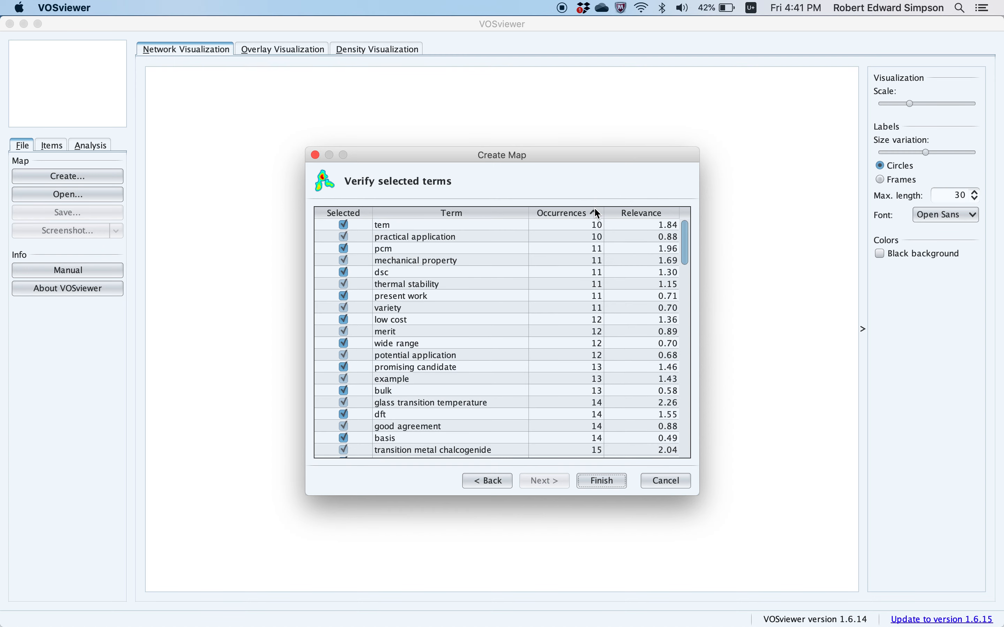
click(599, 214)
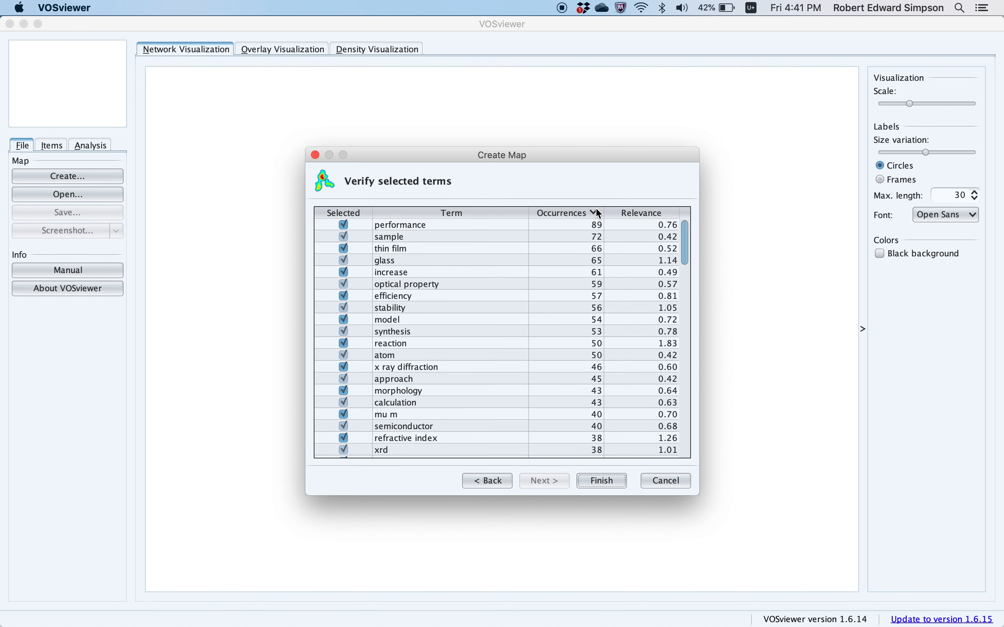
click(637, 214)
click(636, 214)
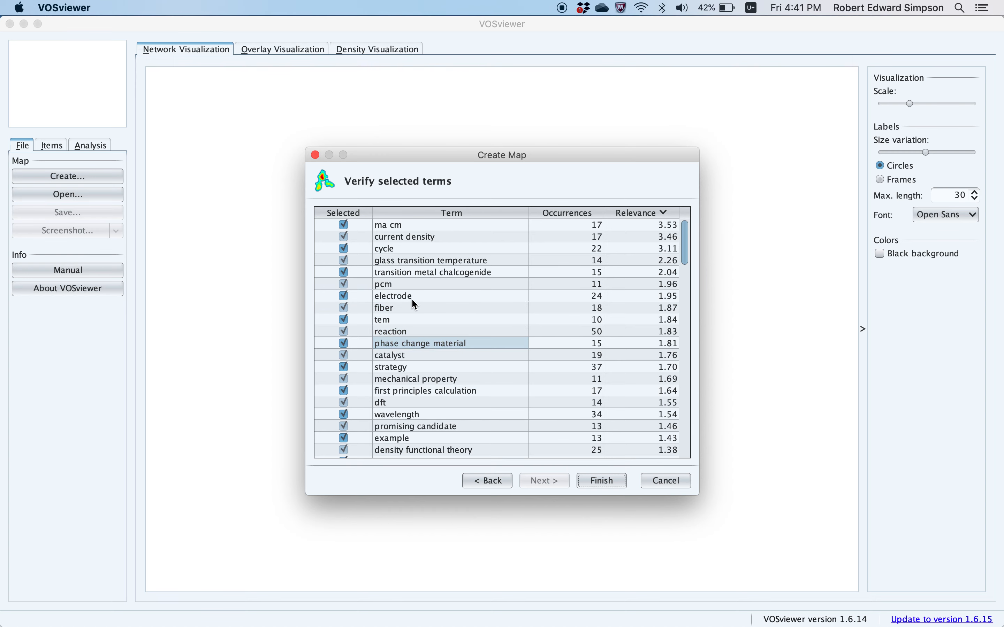
Exclude the generic terms "ability", "approach" and "way" near the end of the relevance-sorted list.
scroll(423, 337, down, 10)
scroll(423, 343, down, 15)
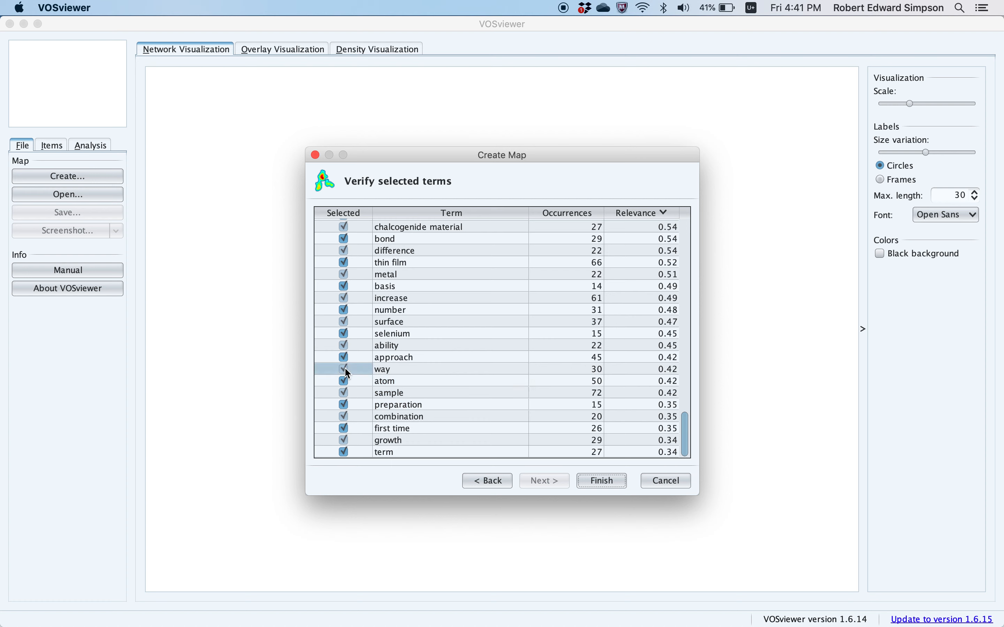
click(343, 346)
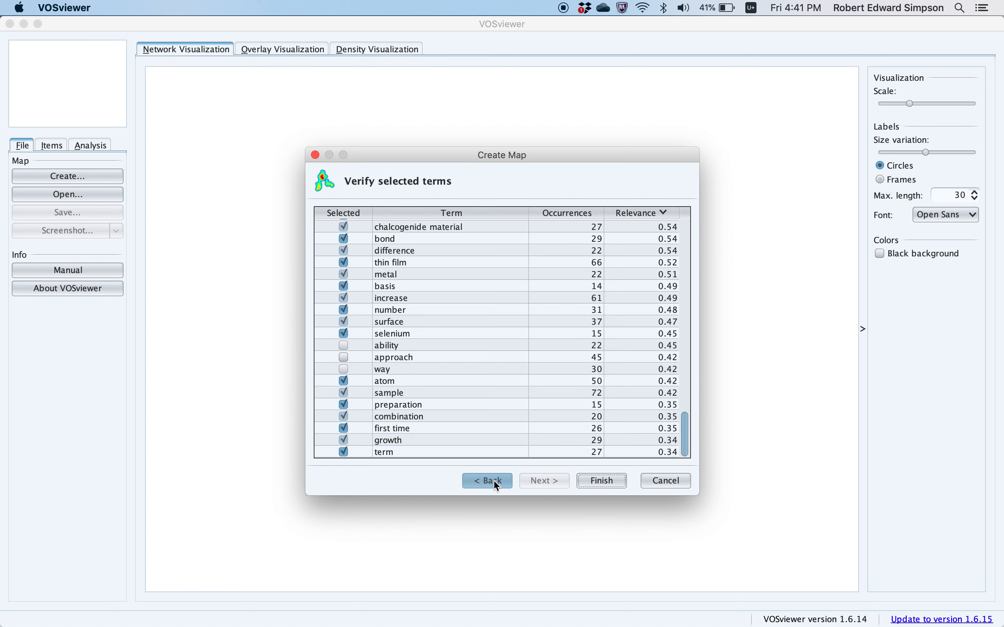
Exclude the term "example" as well and finish creating the term co-occurrence map.
scroll(436, 340, up, 15)
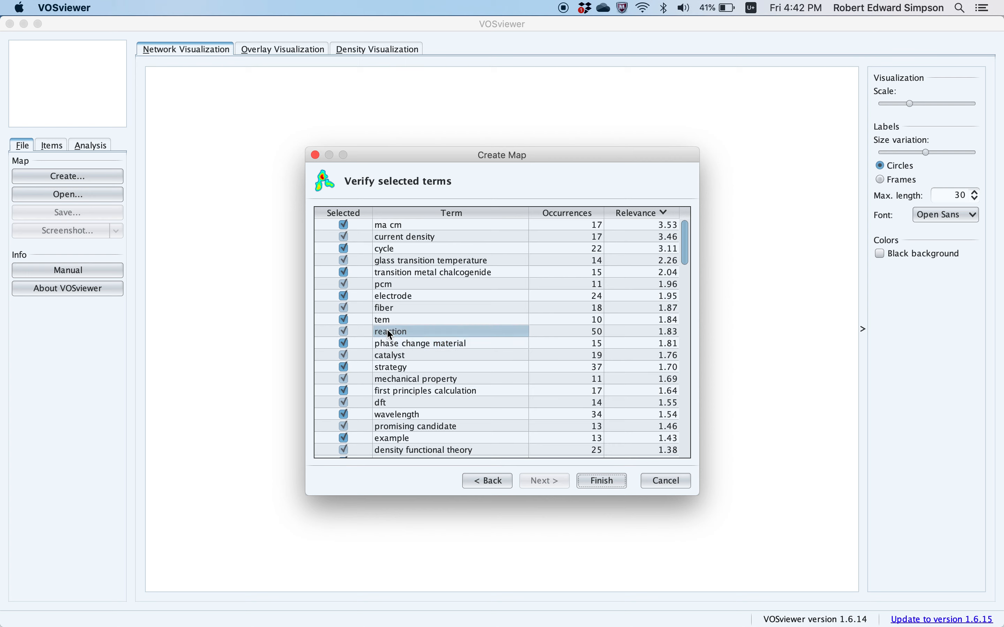
scroll(395, 372, down, 3)
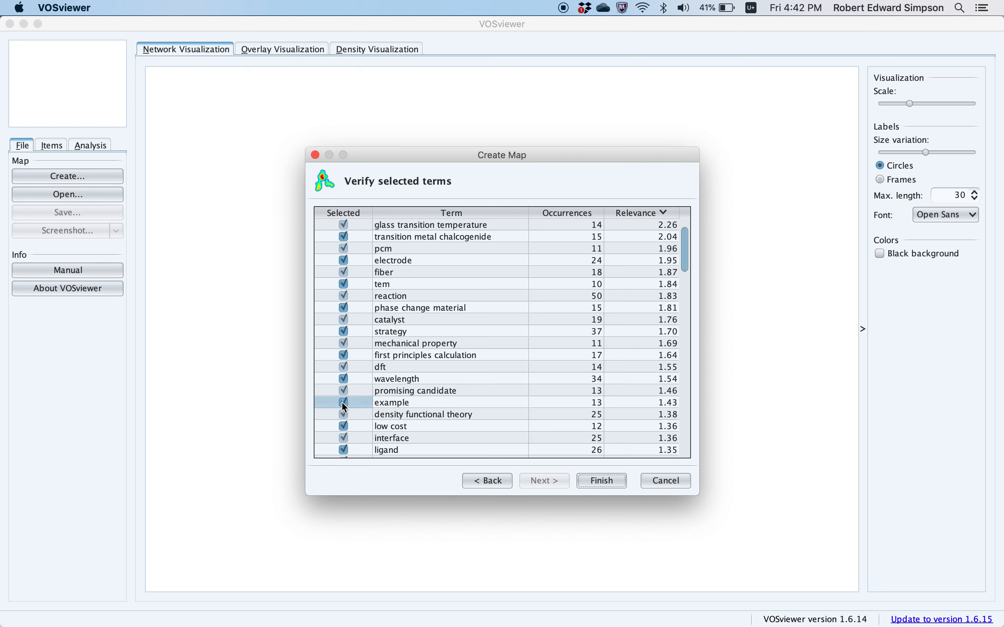
scroll(345, 408, down, 2)
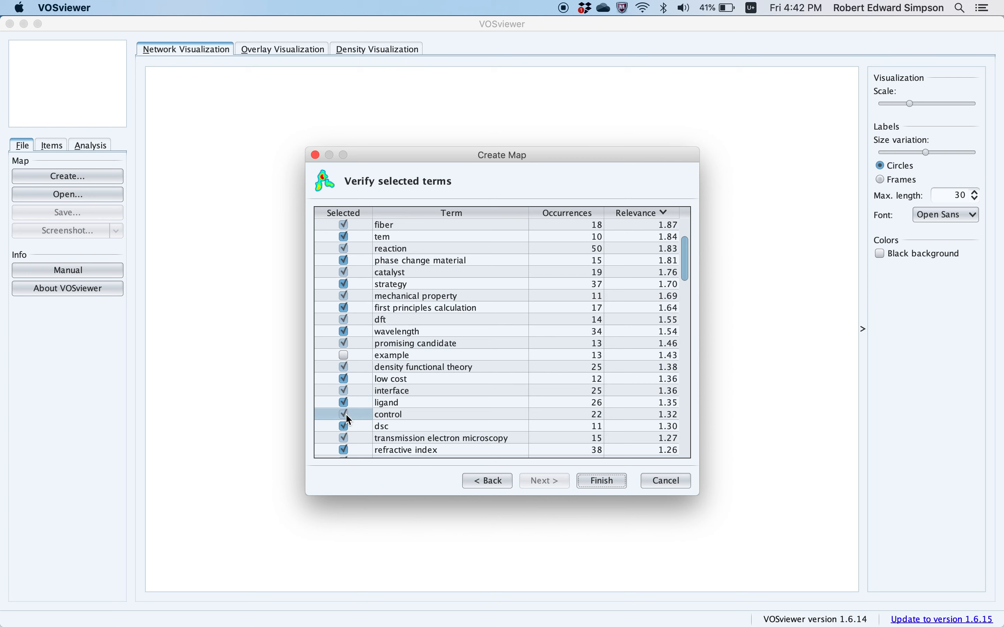
scroll(345, 429, down, 4)
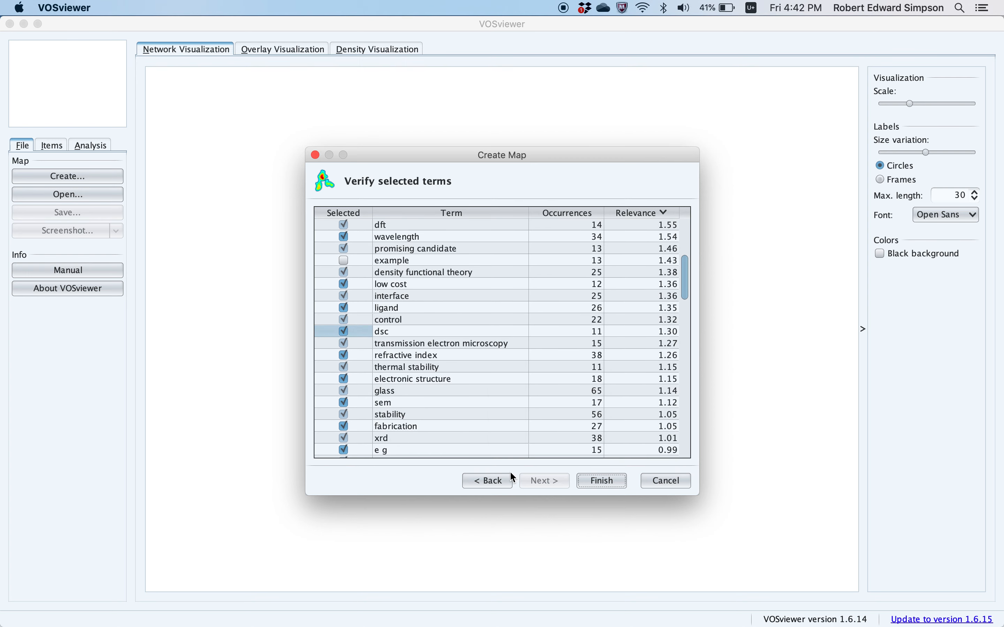
click(611, 481)
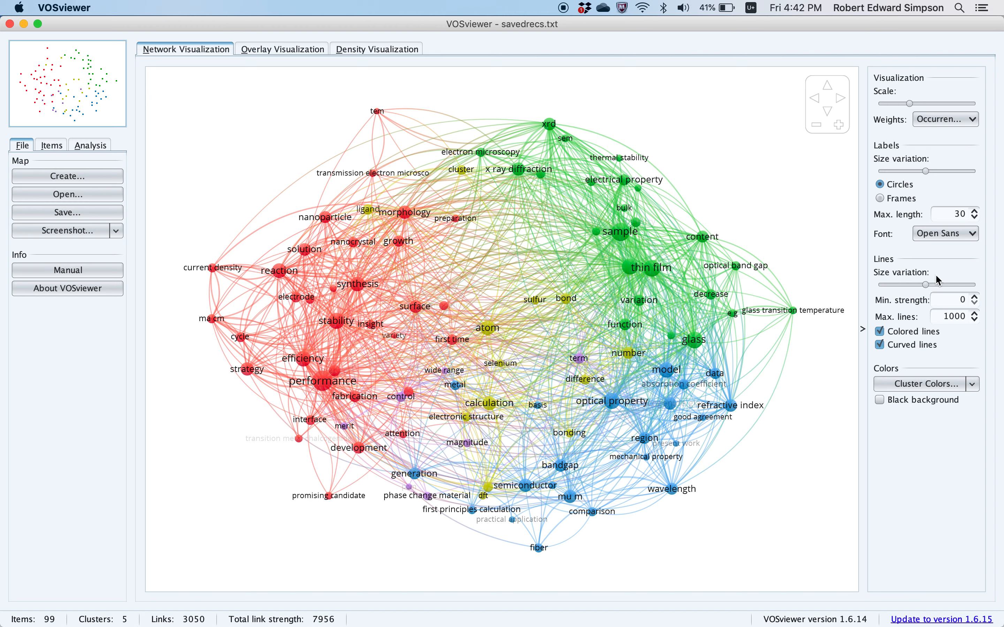
Increase the size variation of the map's lines slightly and set their minimum strength to 4.
drag(928, 285, 947, 286)
click(975, 297)
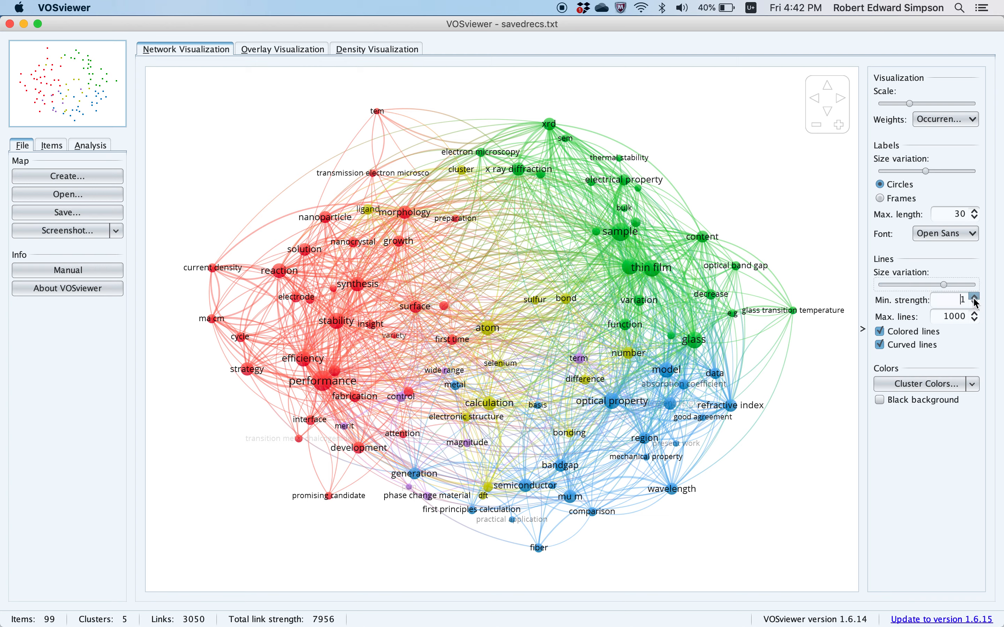
click(975, 297)
click(976, 297)
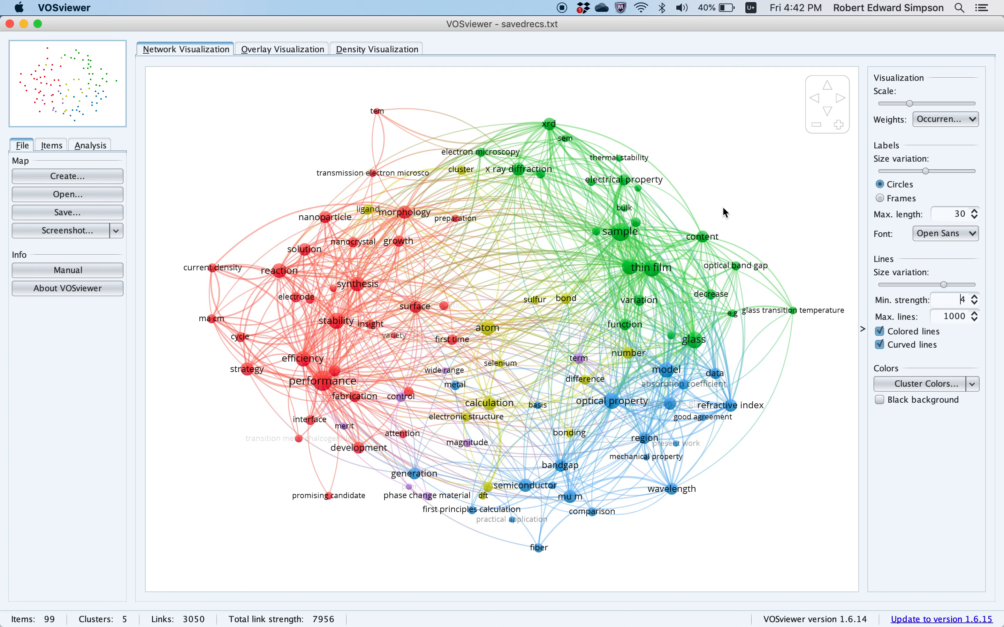
key(Up)
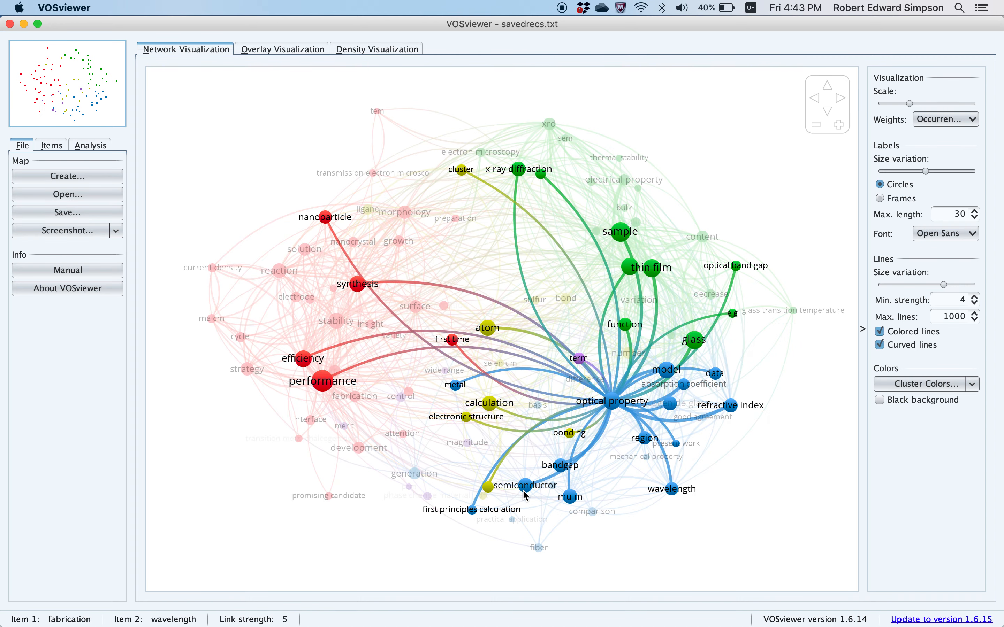
Examine the links of the "bandgap" and "stability" terms and the item list grouped by cluster.
click(564, 469)
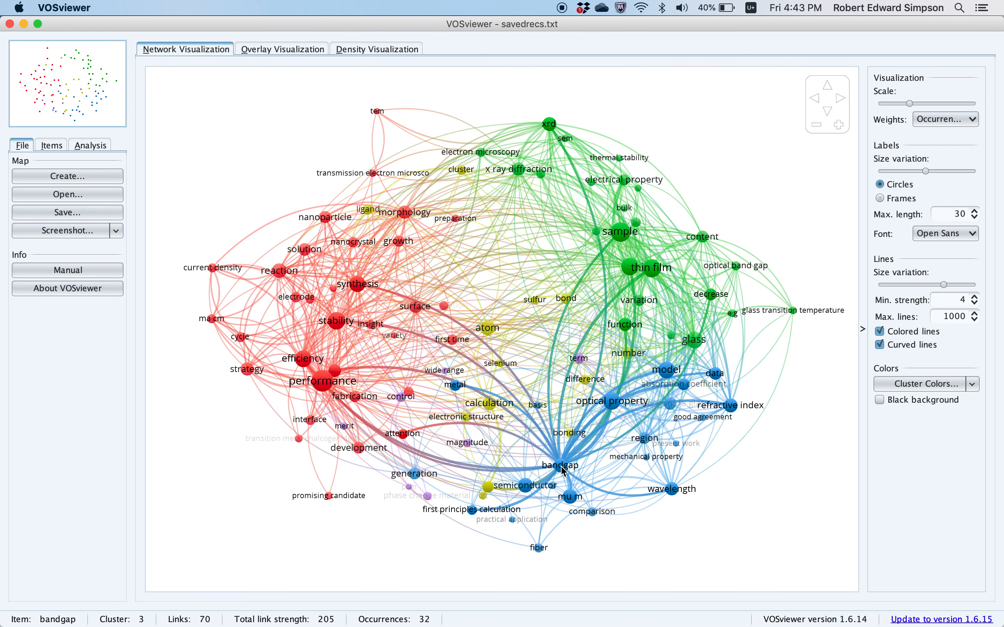
click(329, 336)
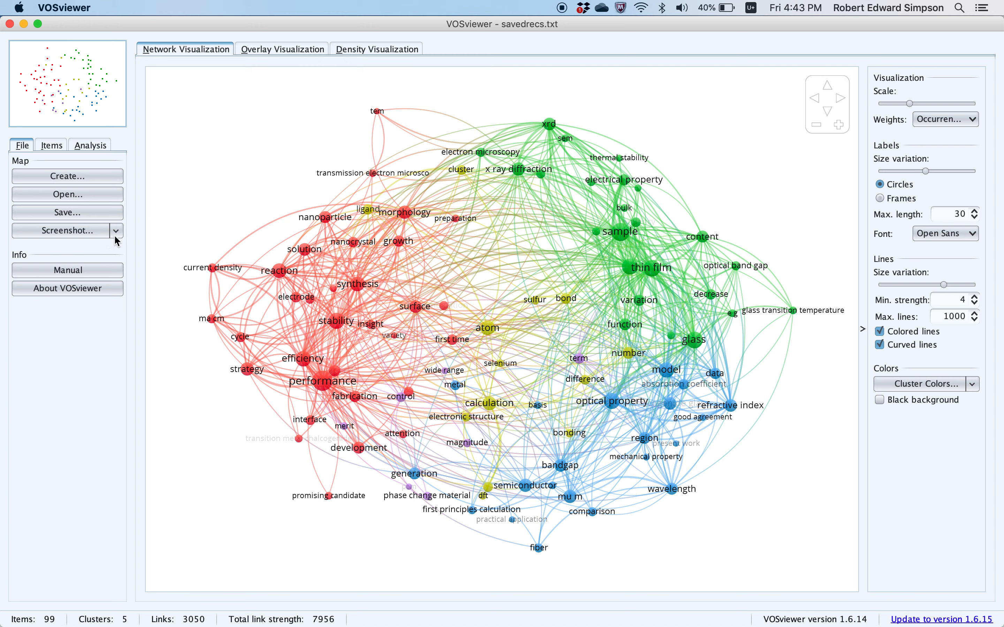
click(54, 150)
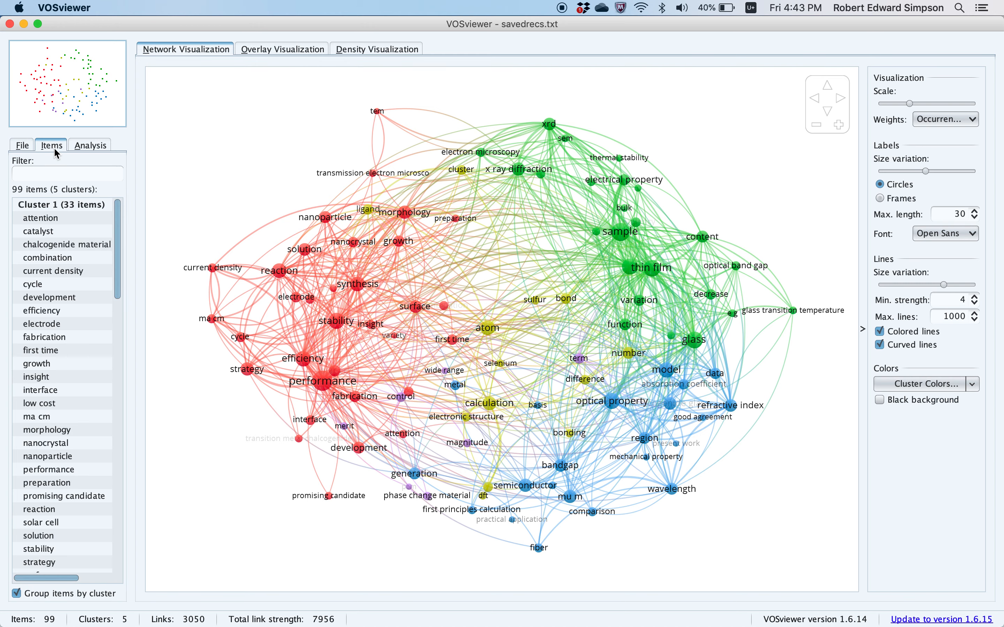
Check the advanced layout parameters, accept them without changes, and update the map layout.
click(90, 148)
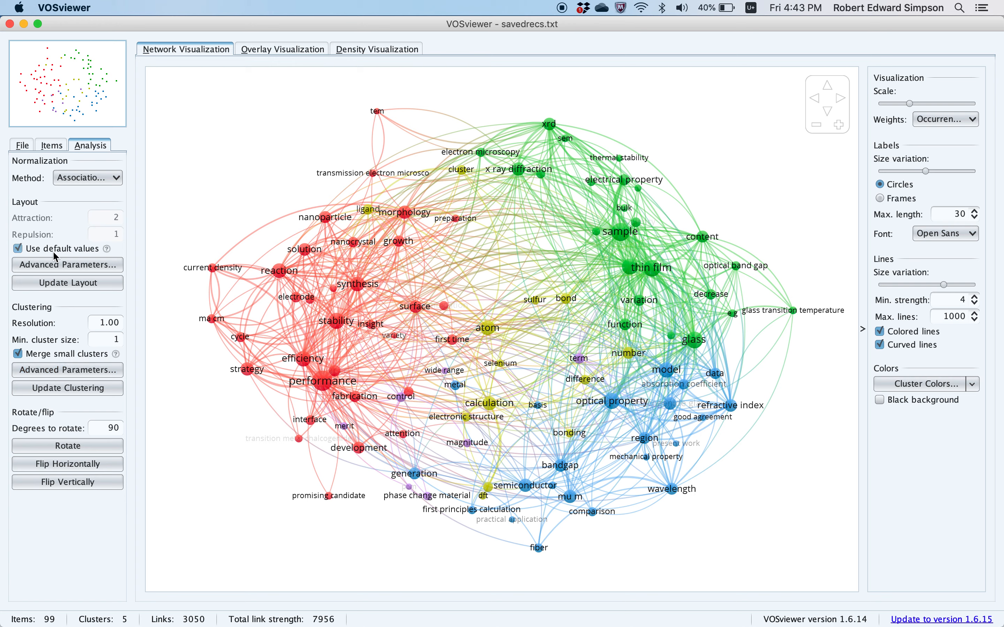
click(58, 266)
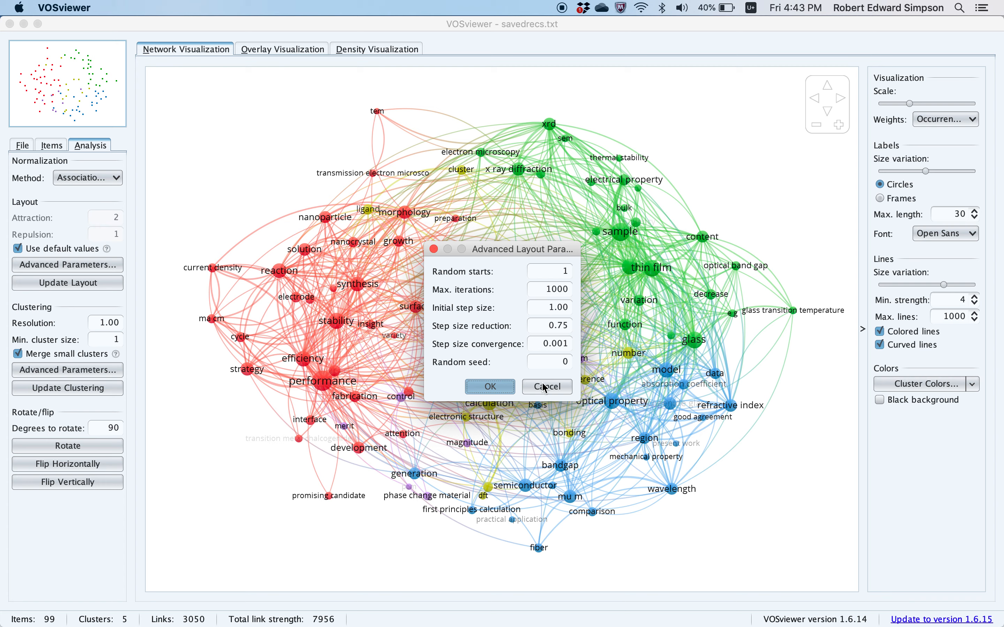
click(508, 388)
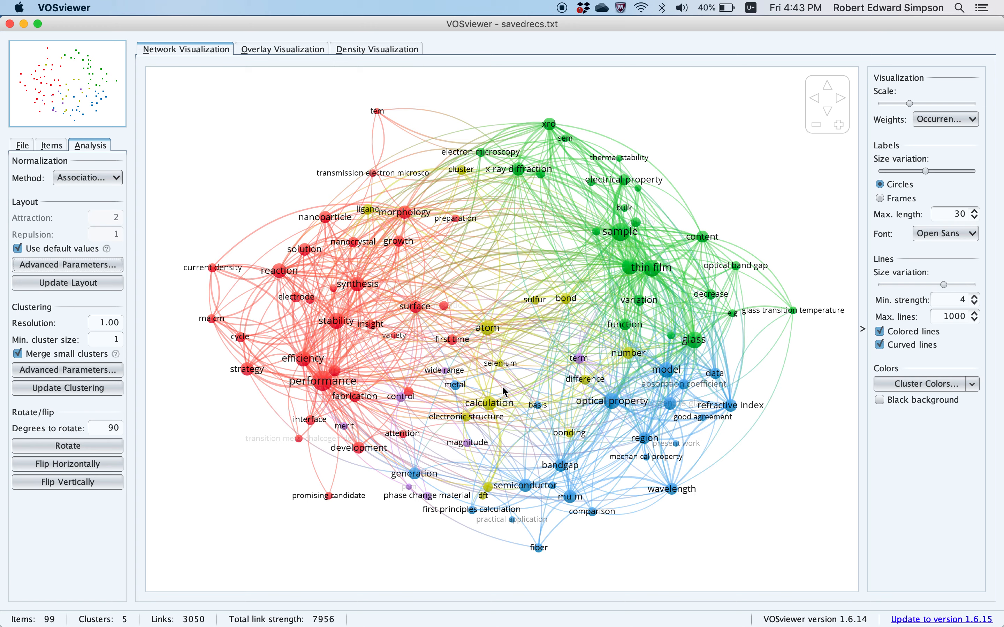
click(69, 284)
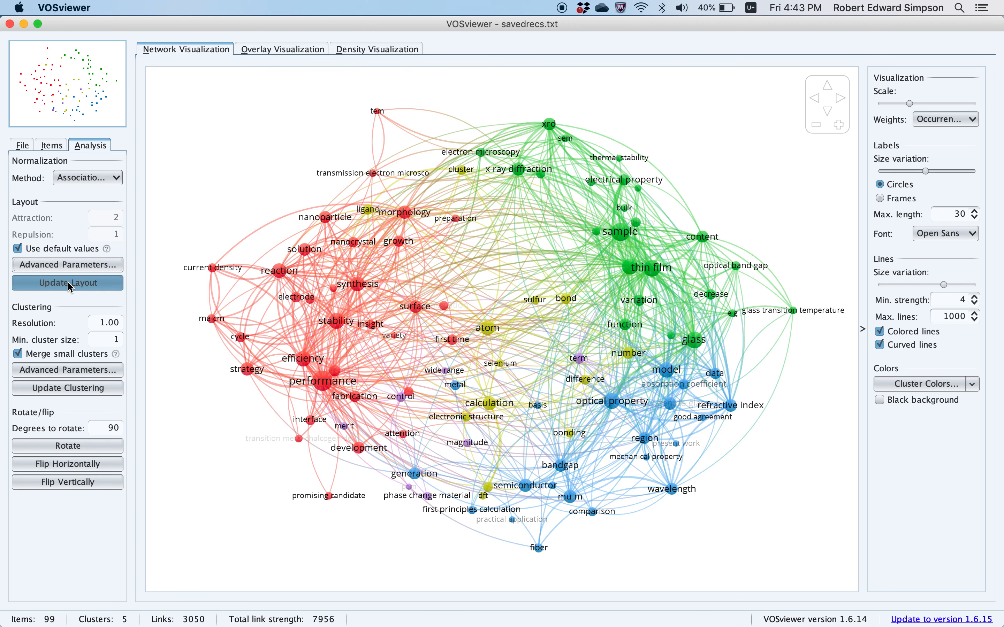
Turn off the default layout values, set attraction to 1 and repulsion to 0, and update the layout.
click(43, 245)
double_click(107, 216)
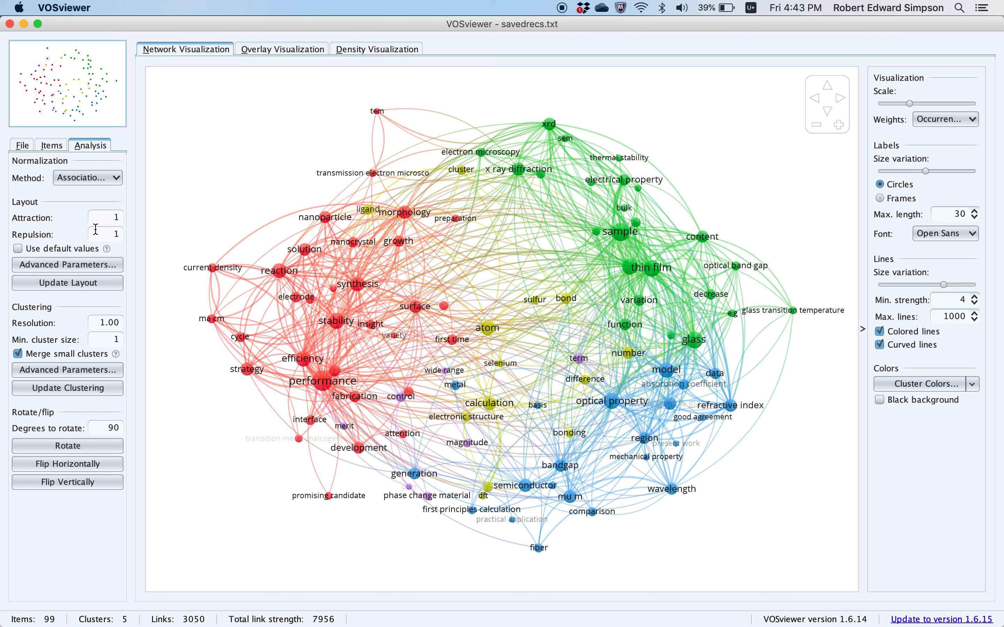
double_click(96, 229)
text(0)
click(66, 286)
click(66, 288)
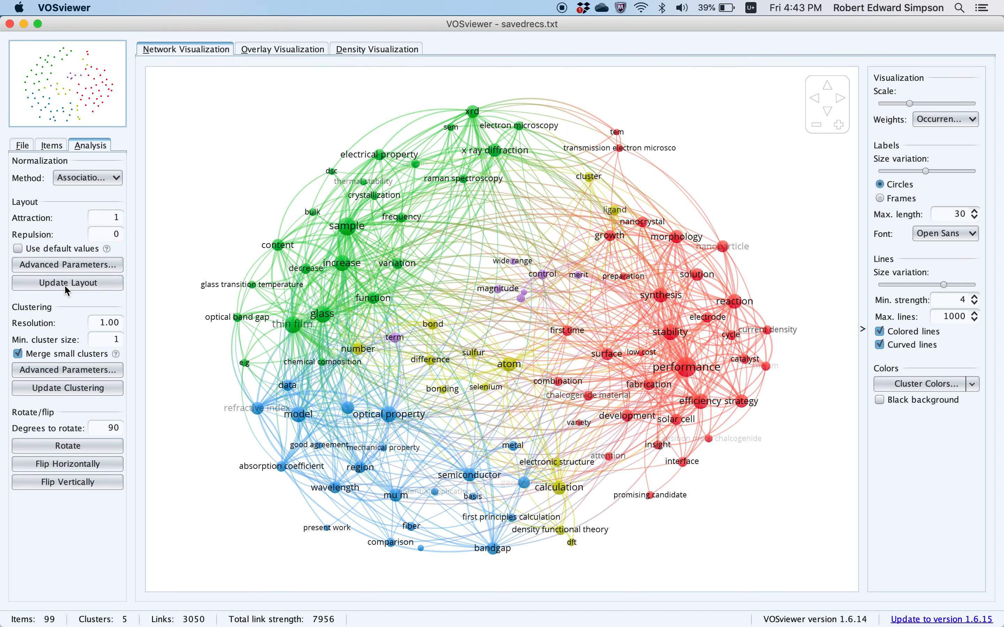
Set the layout repulsion to 3 and attraction to 4, and update the layout.
double_click(108, 235)
text(3)
click(95, 286)
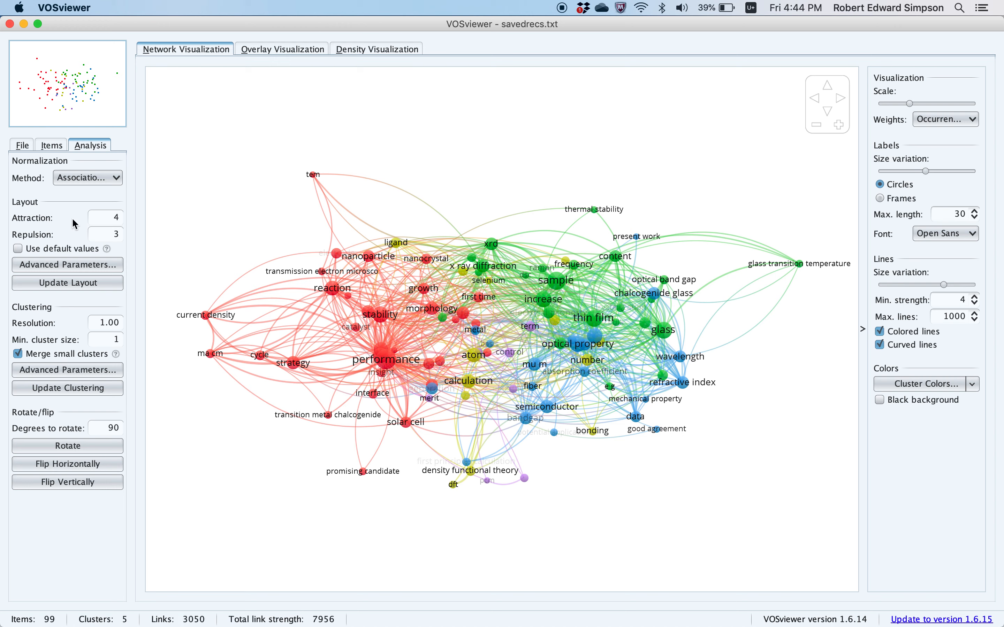
click(62, 286)
Set the minimum cluster size to 3 and update the clustering.
double_click(105, 342)
text(3)
click(41, 355)
click(46, 389)
Set the minimum cluster size to 10 and update the clustering.
double_click(109, 340)
text(10)
click(92, 387)
click(83, 390)
Set the layout attraction to 8 and update the layout.
text(8)
click(62, 283)
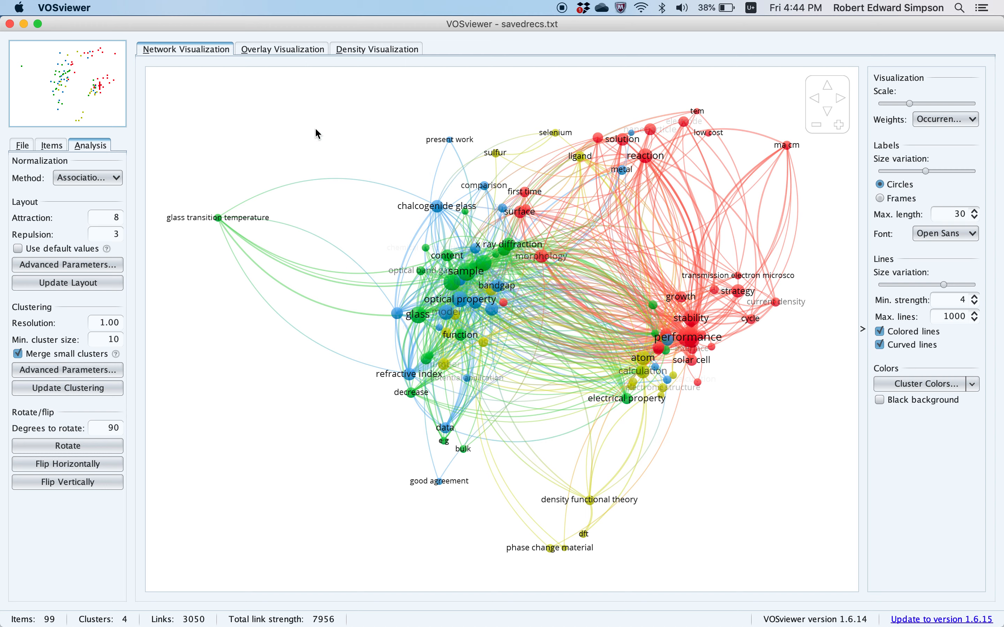
Leave the current map window, relaunch VOSviewer through a Spotlight search for "vos", and dismiss the calendar reminder.
click(23, 24)
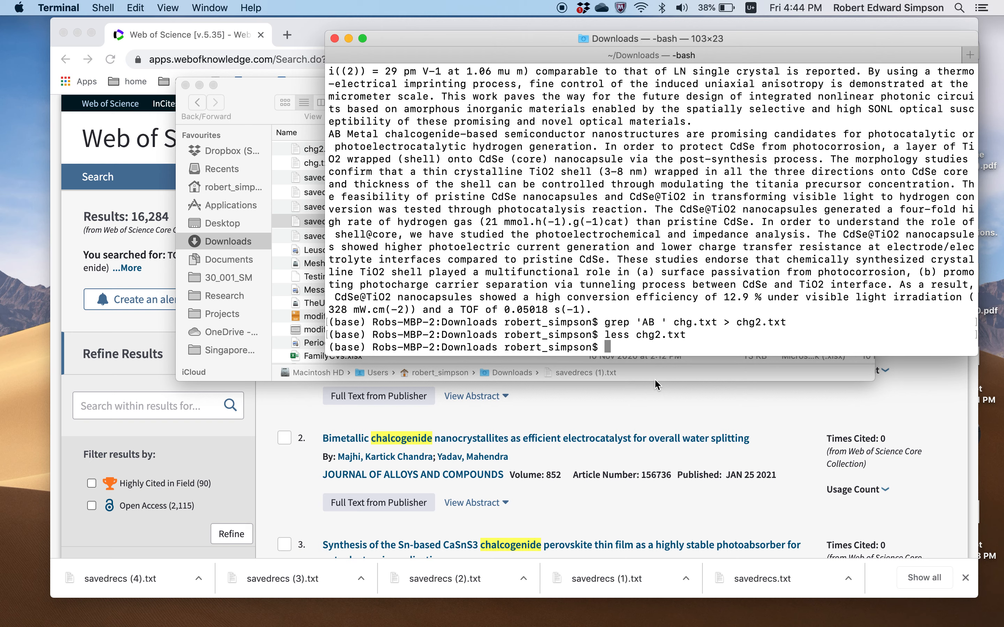
click(966, 6)
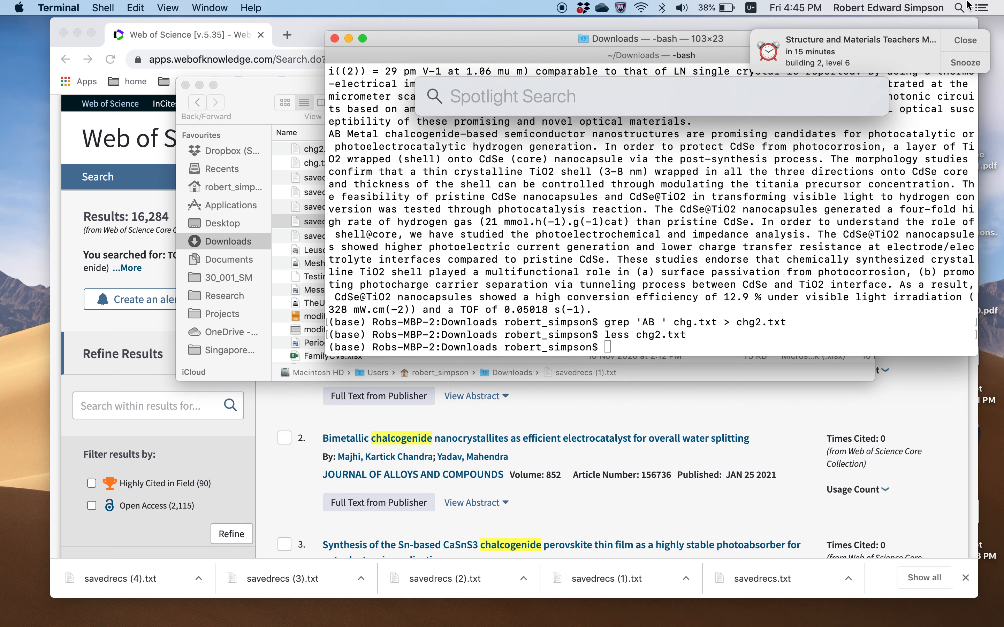
text(vos)
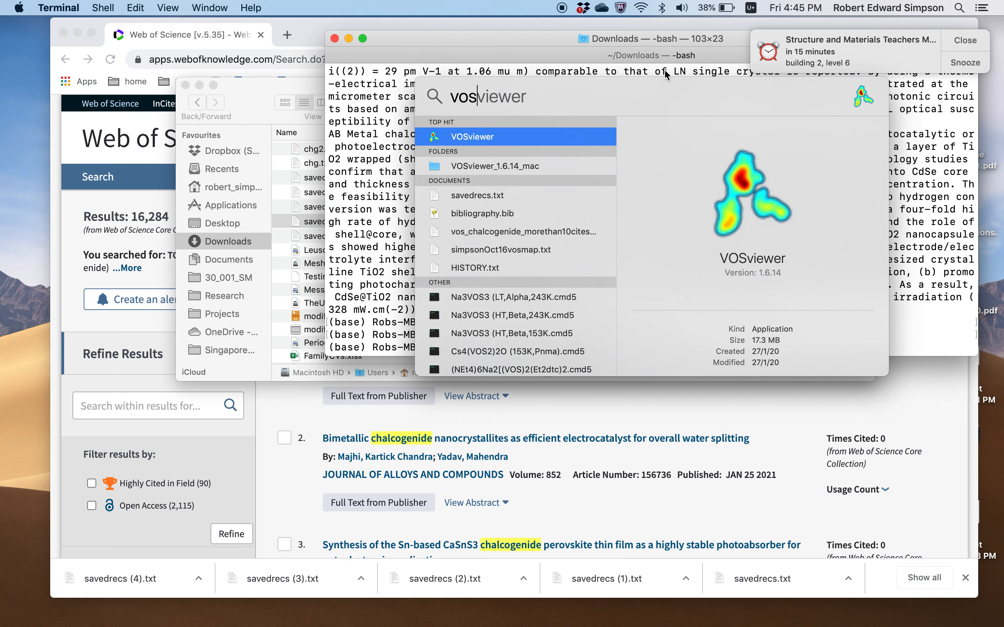
key(Return)
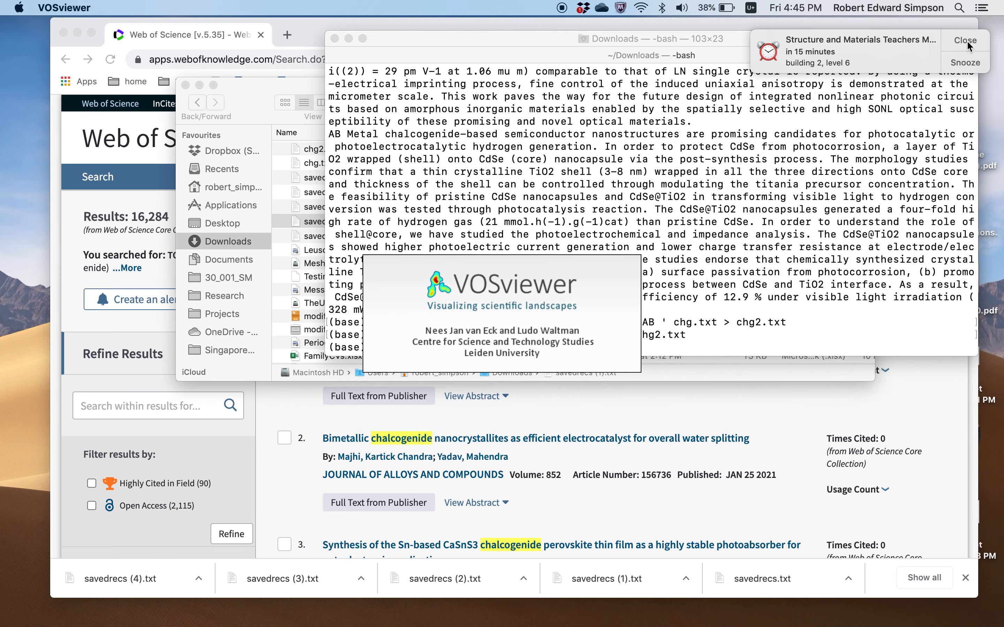
click(968, 45)
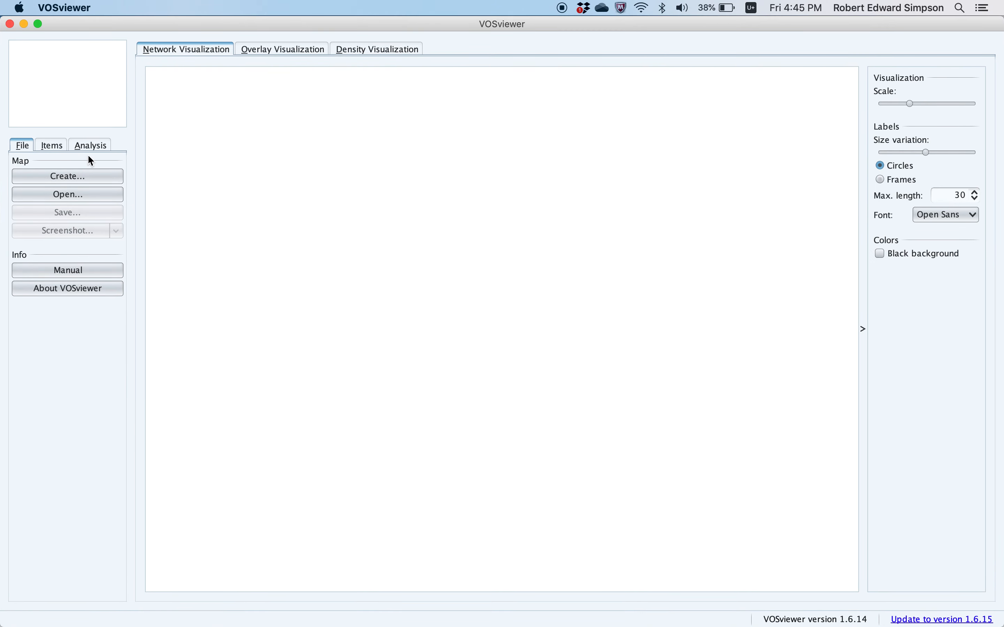
Start creating a new map based on bibliographic data and proceed to the choice of data source.
click(65, 176)
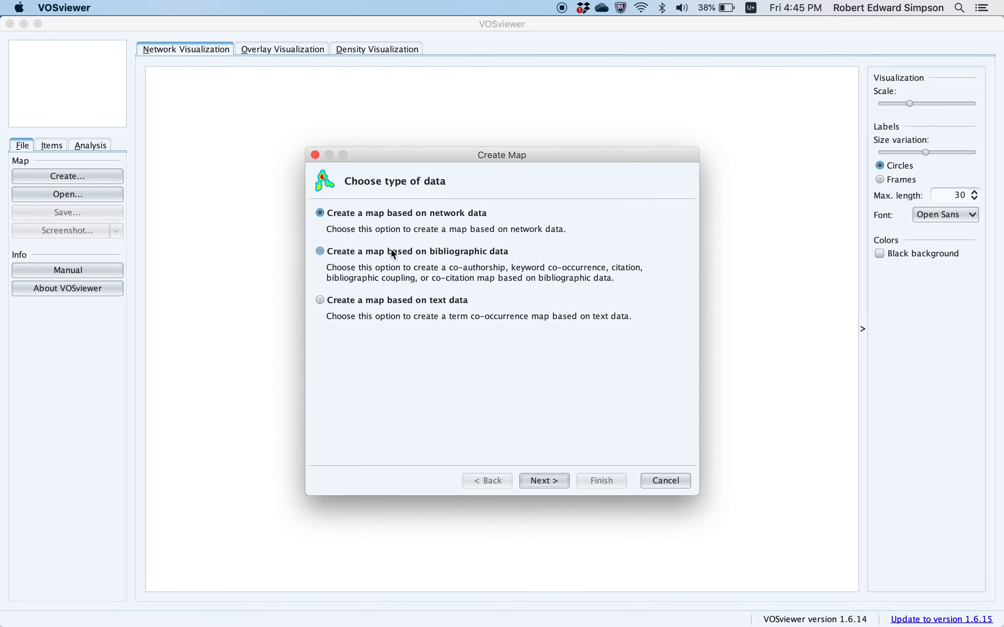
click(392, 250)
click(558, 480)
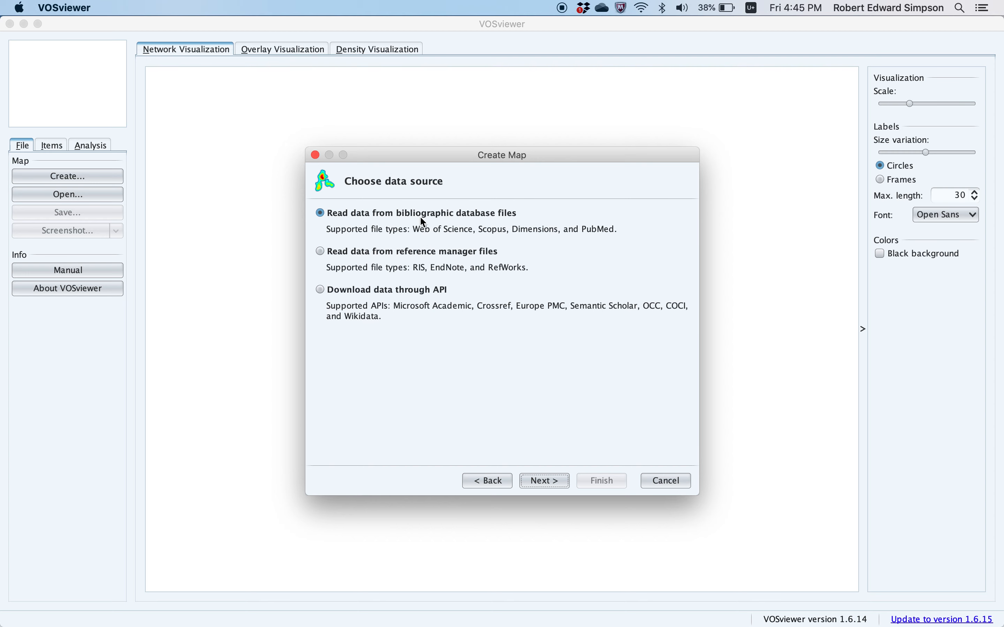
Choose bibliographic database files as the data source and browse to the Downloads folder for Web of Science files.
click(555, 477)
click(677, 248)
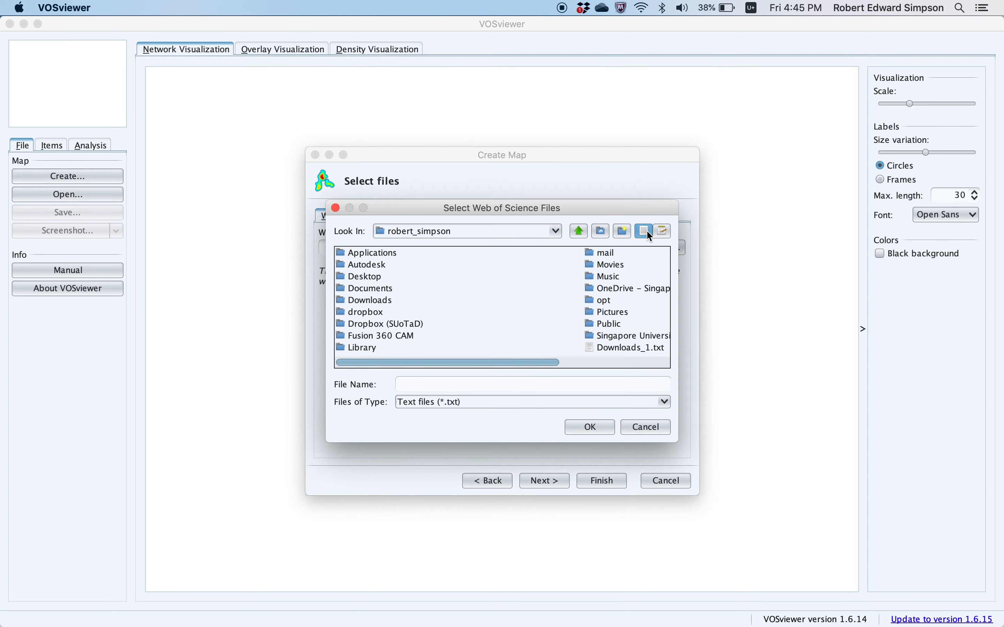
click(663, 231)
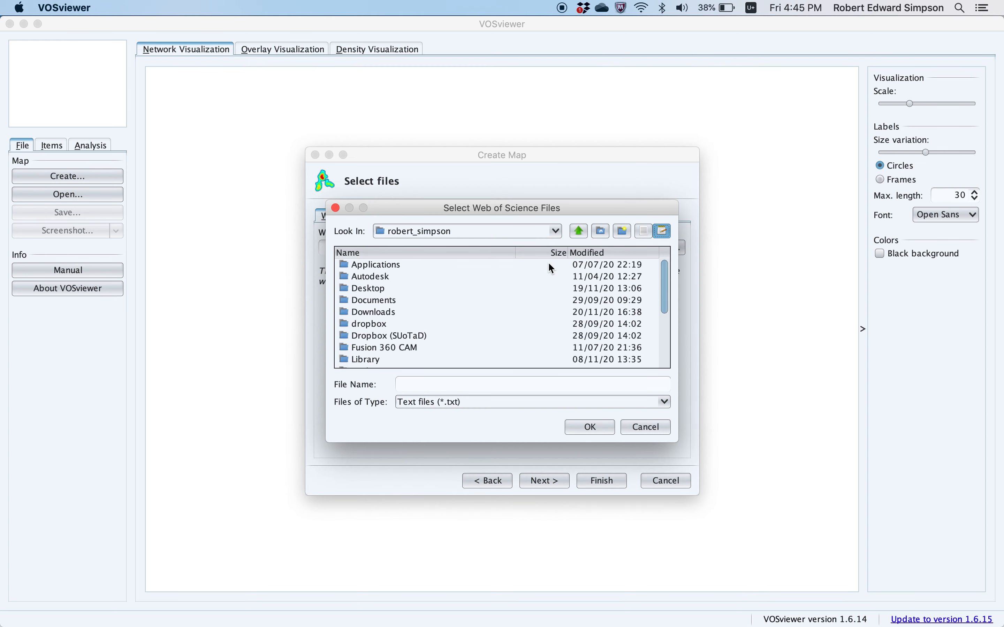
scroll(546, 310, down, 5)
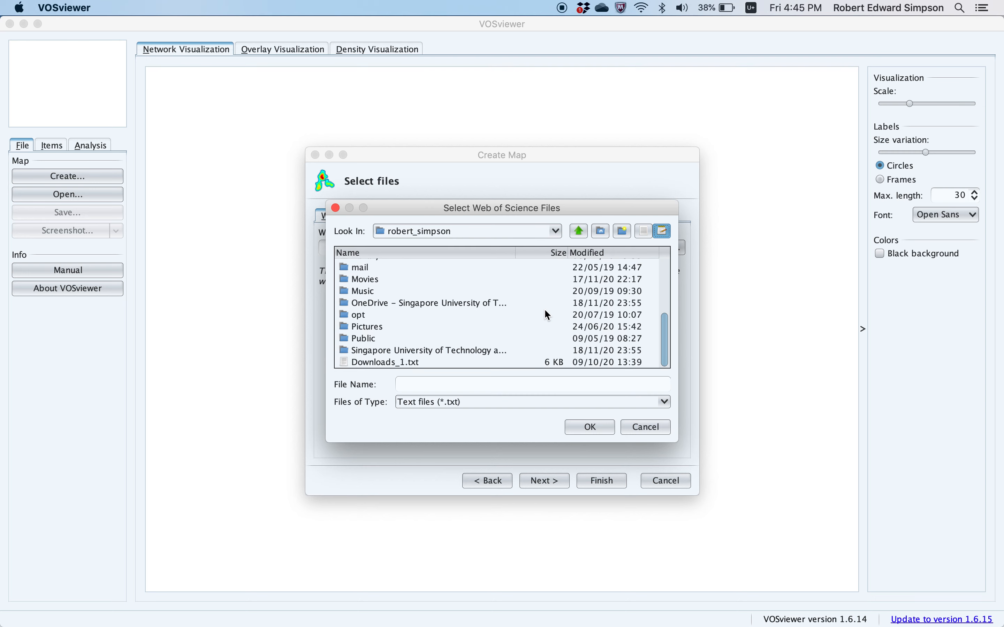
scroll(546, 315, up, 5)
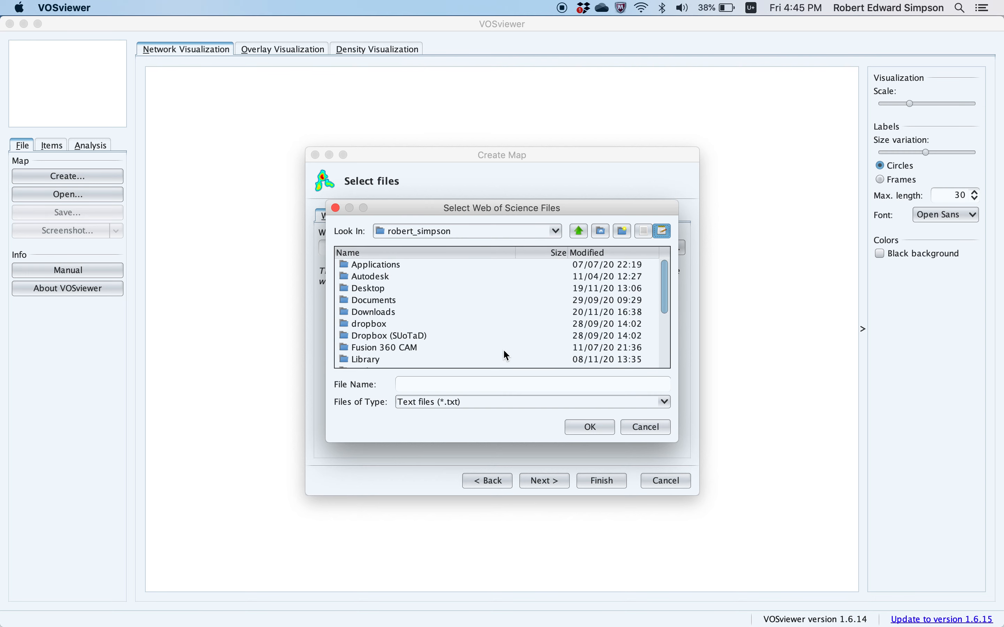
scroll(440, 344, down, 5)
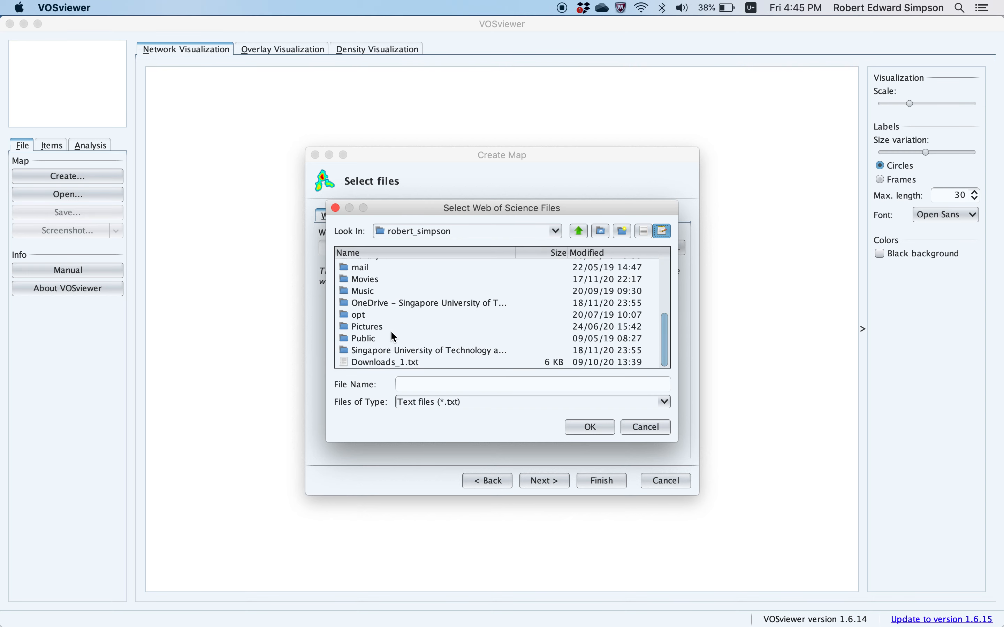
scroll(394, 338, up, 5)
double_click(373, 312)
Select chg.txt as the Web of Science file and try to proceed with reading it.
scroll(471, 305, down, 10)
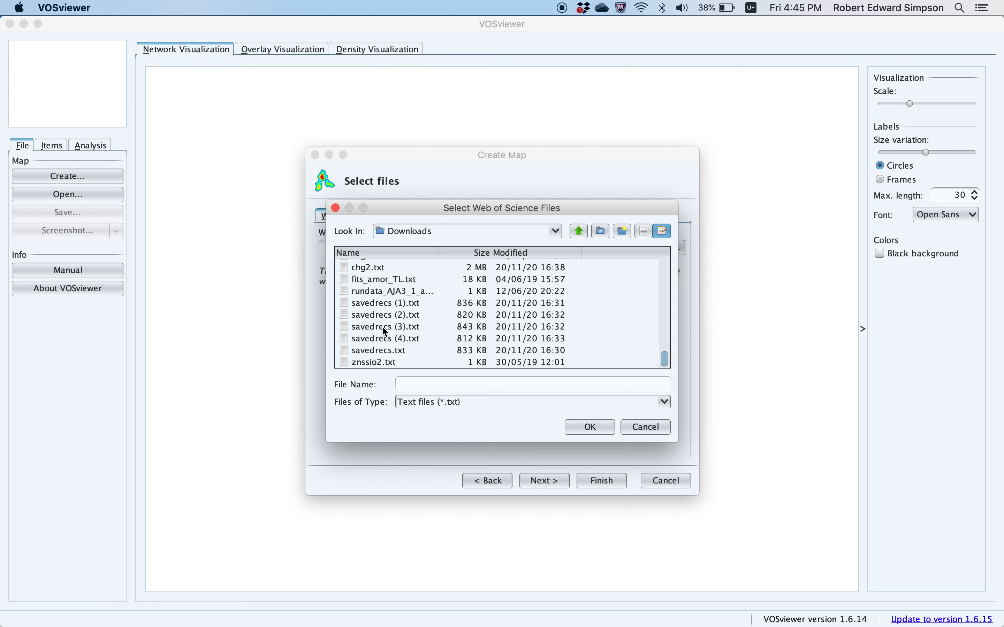
scroll(383, 312, up, 2)
click(369, 271)
double_click(371, 276)
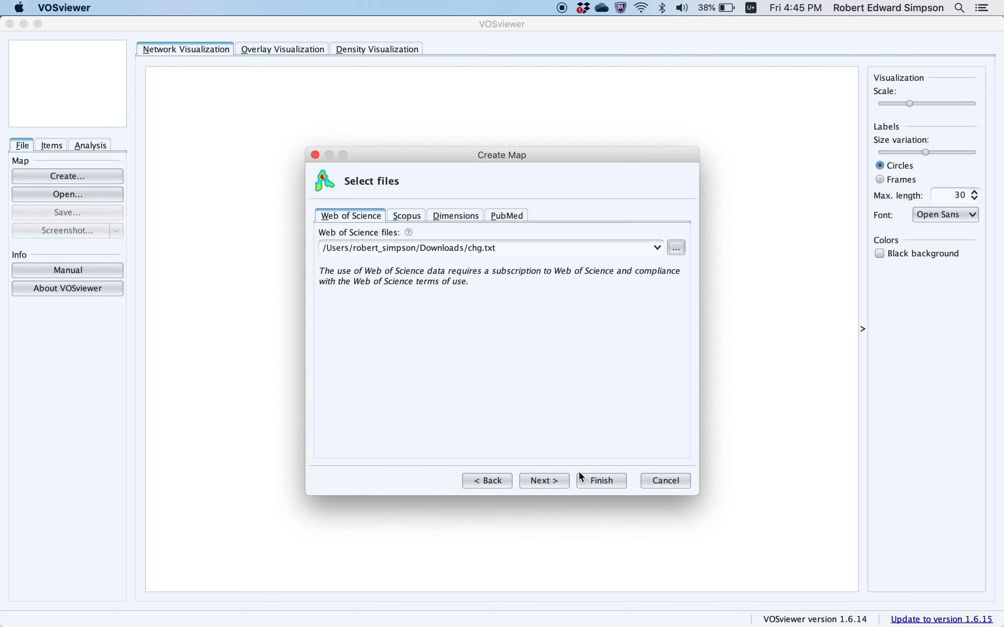
click(566, 483)
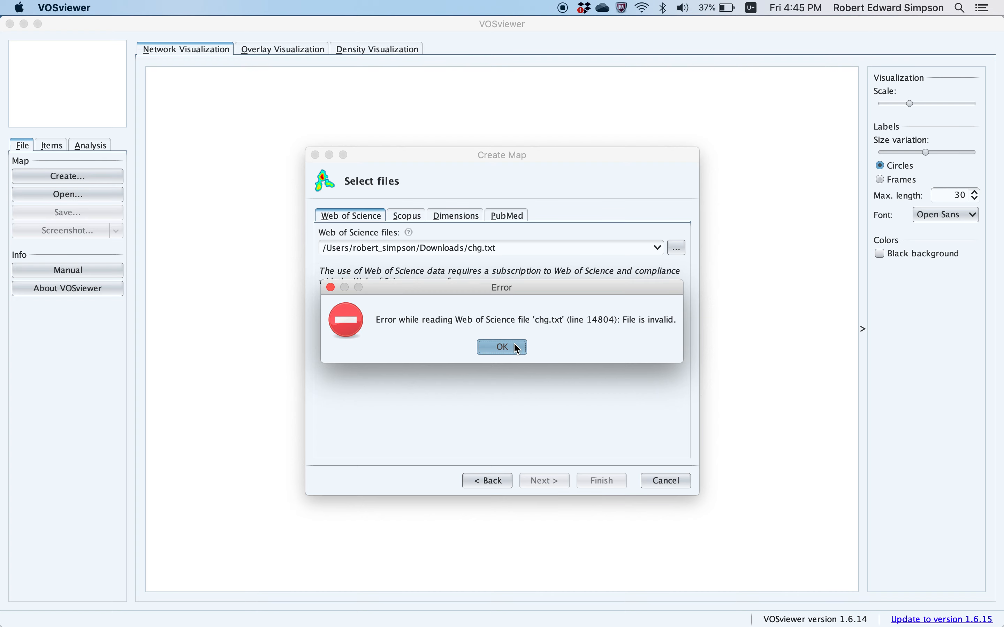
click(514, 345)
Switch to Terminal and open chg.txt for viewing with the command "less chg.txt".
key(super+Tab)
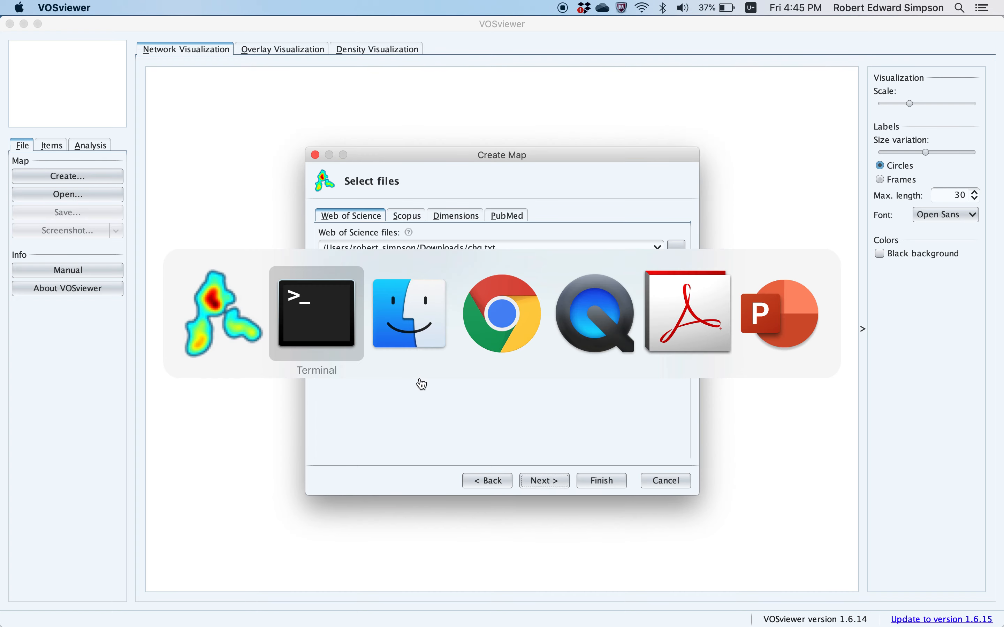
text(less )
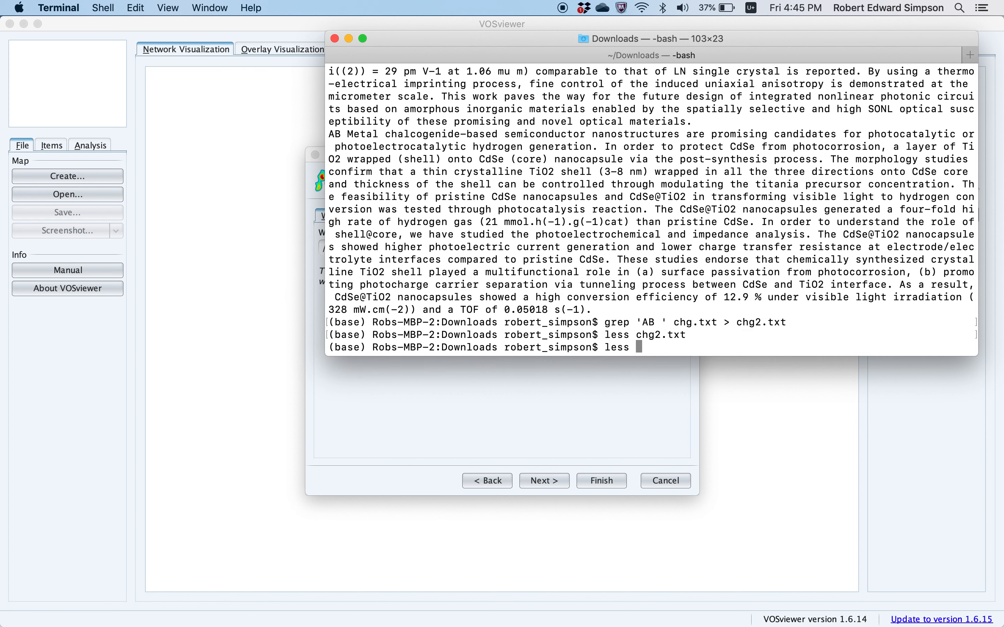
text(chg)
key(Tab)
text(.)
key(Tab)
key(Return)
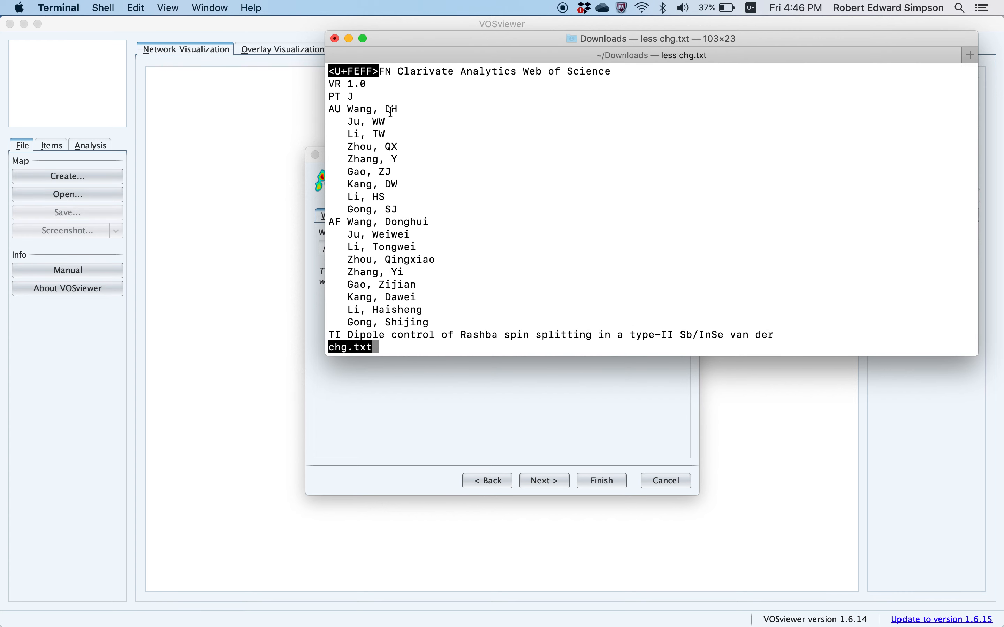
Examine the header lines and first record at the start of chg.txt.
key(Down)
key(Up)
key(Up)
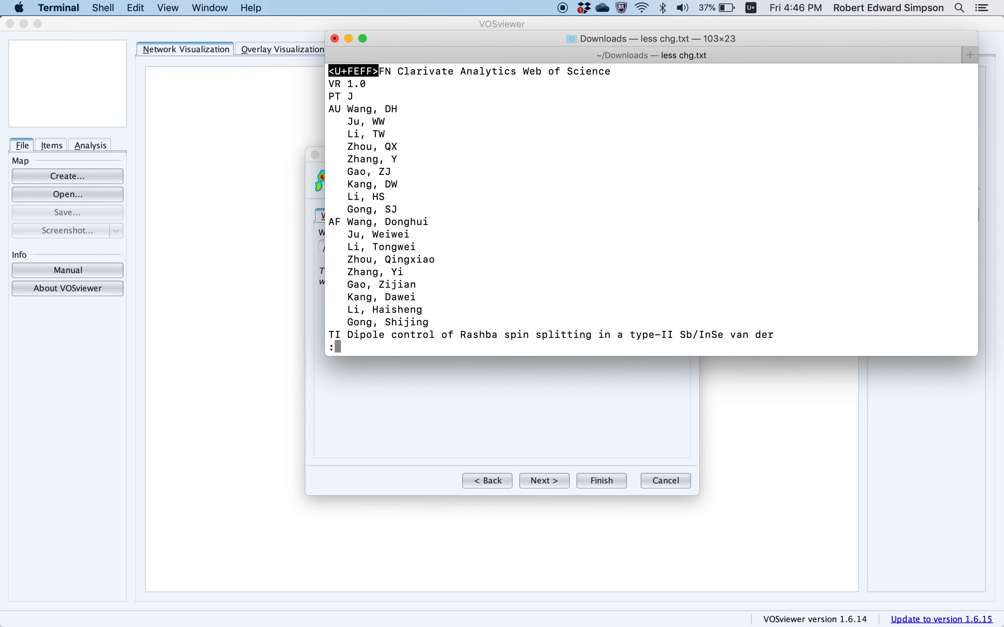
key(Down)
key(Down)
key(Down)
key(Down)
key(Down)
key(Down)
key(Down)
key(Up)
key(Up)
key(Up)
key(Up)
key(Up)
key(Up)
key(Up)
Open chg.txt in vi from the pager to check its first lines, quit with :q!, and leave the pager.
key(v)
key(Up)
key(Up)
key(Up)
key(Up)
key(Up)
key(Up)
key(Up)
key(Up)
key(Up)
key(Up)
key(Up)
key(Up)
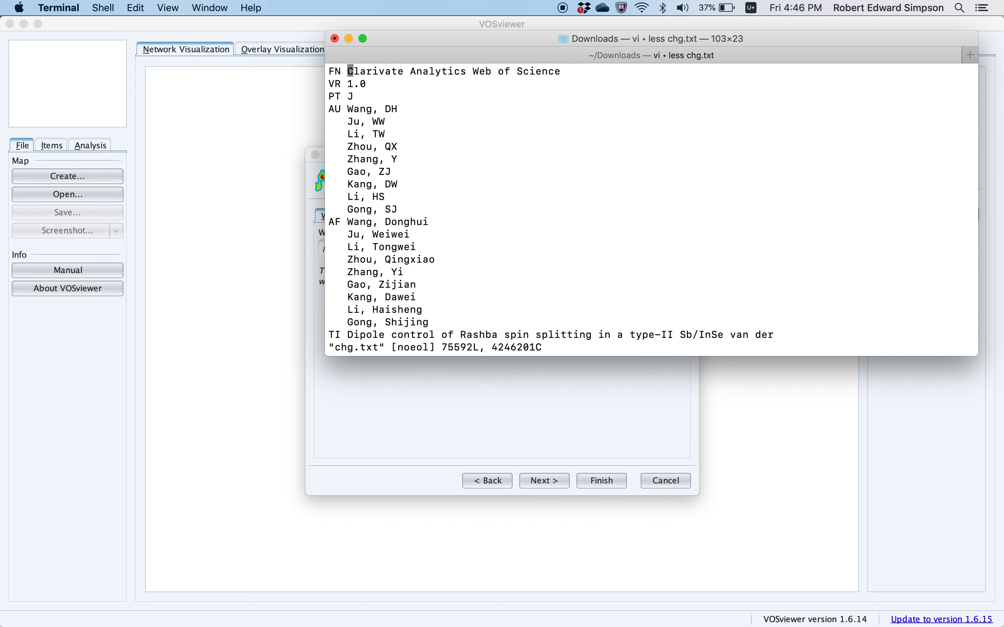
text(:q!)
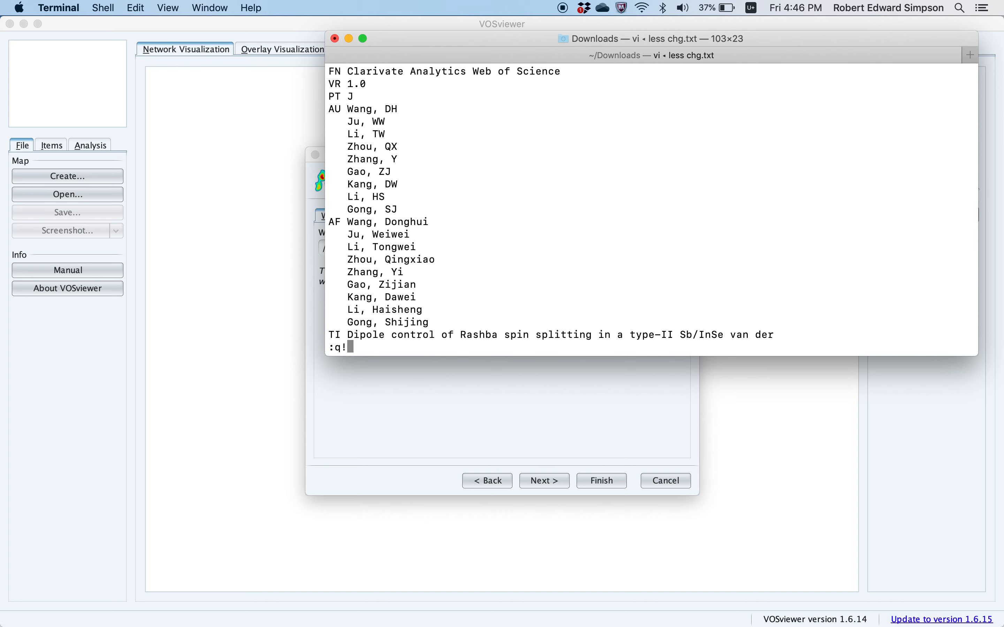
key(Return)
key(Down)
key(Down)
key(Up)
key(q)
Switch to Finder and open chg.txt from the Downloads folder in TextWrangler.
key(super+Tab)
key(super+Tab)
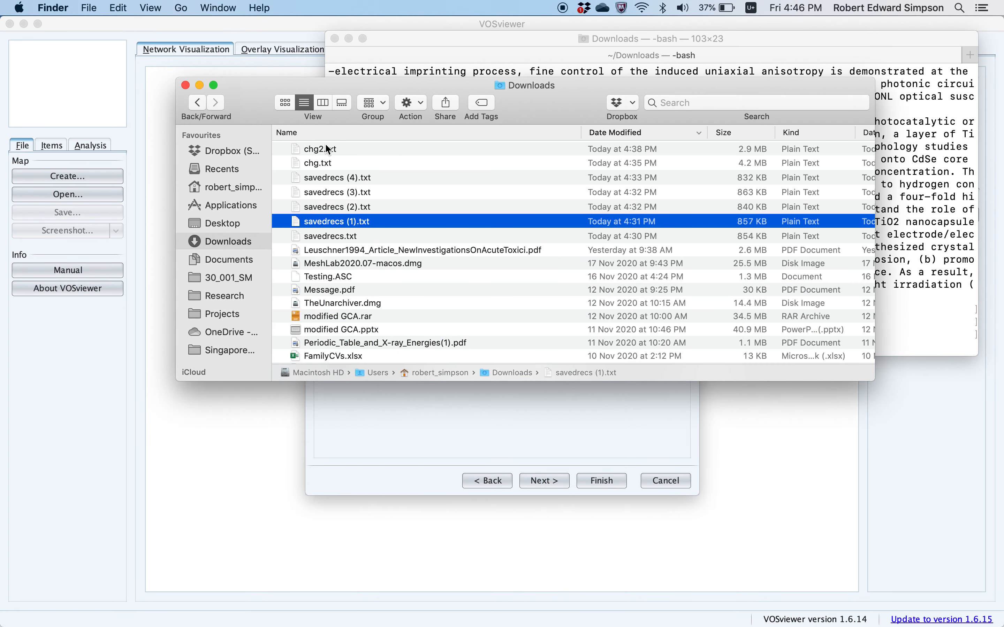
click(312, 146)
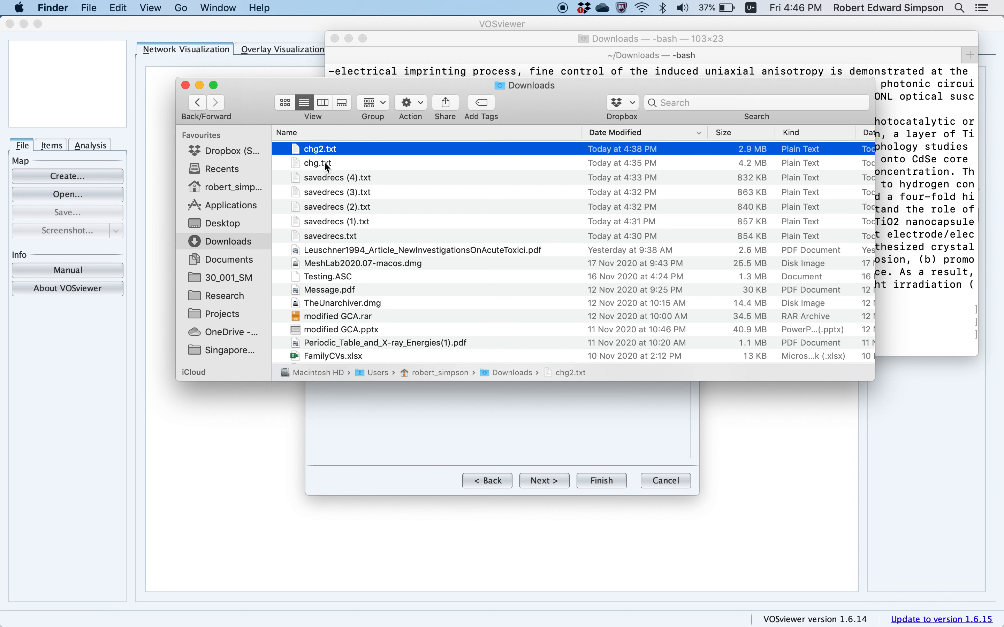
click(324, 163)
drag(322, 164, 20, 138)
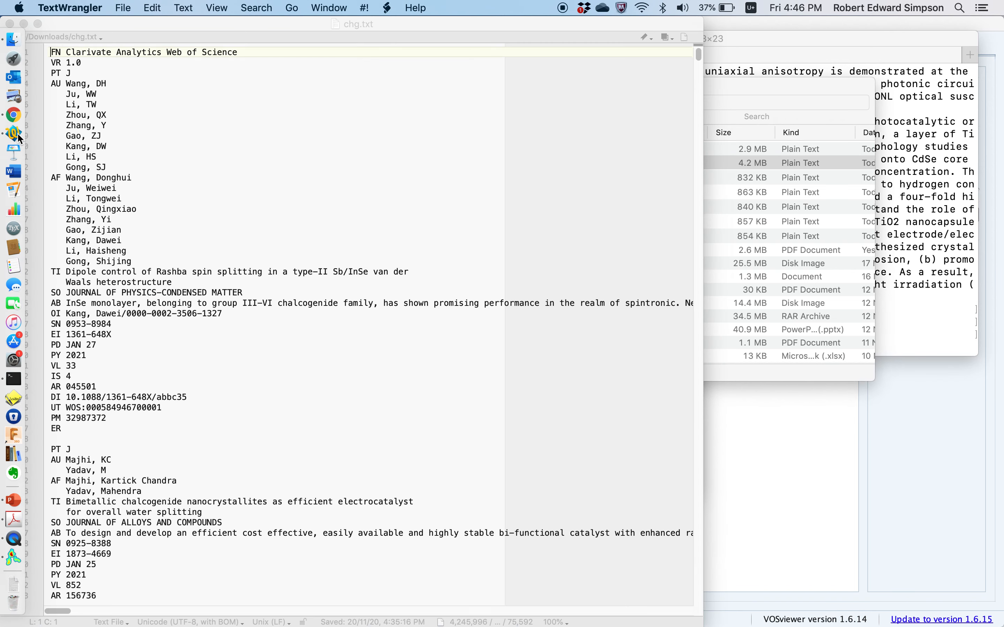
Look through the record structure of chg.txt and close the file.
scroll(111, 131, down, 2)
scroll(111, 131, down, 20)
scroll(111, 131, up, 20)
scroll(111, 131, down, 20)
scroll(111, 131, up, 20)
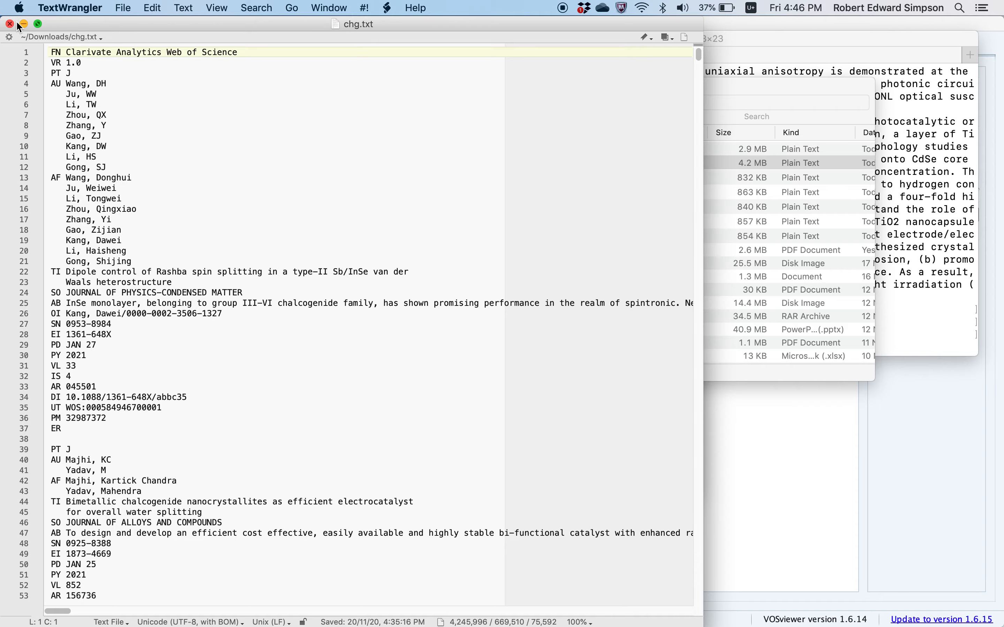
scroll(126, 139, down, 20)
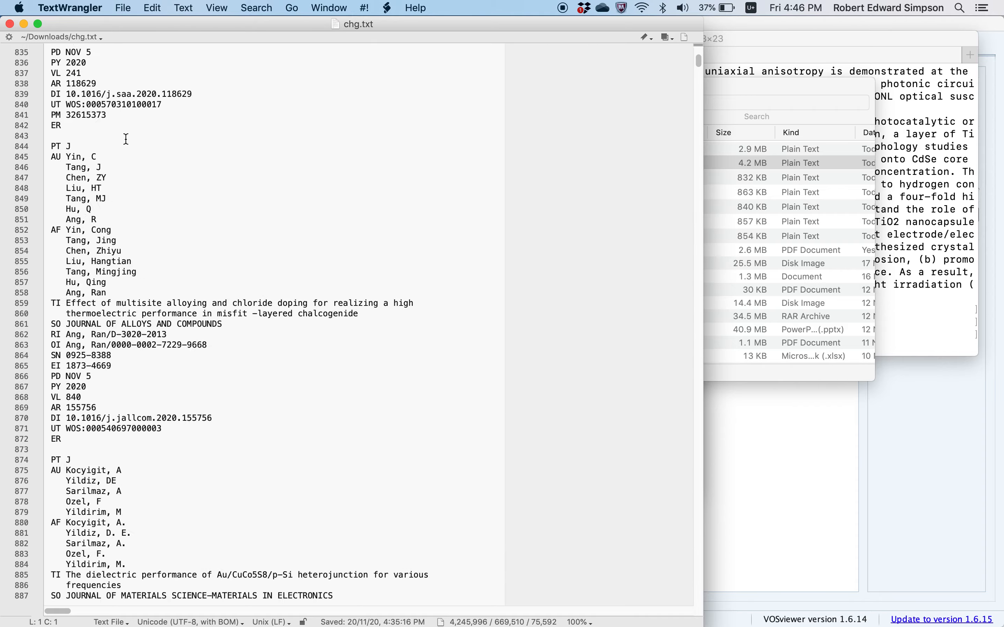
scroll(127, 139, down, 5)
click(10, 23)
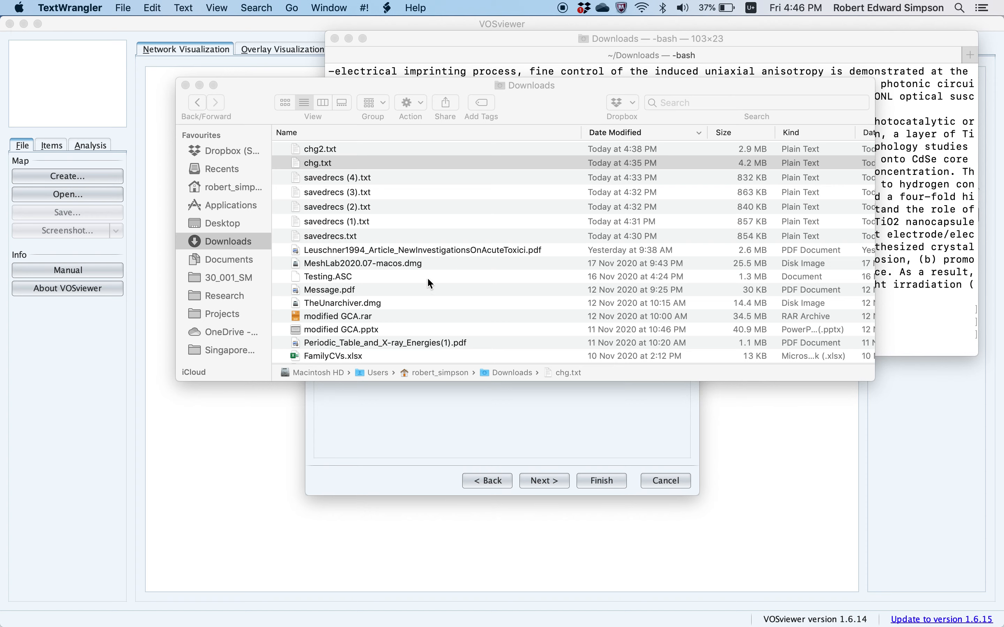
Switch to Terminal and try to open savedrecs (1).txt in vi with "vi savedrecs\ \(1).txt".
key(super+Tab)
key(super+Tab)
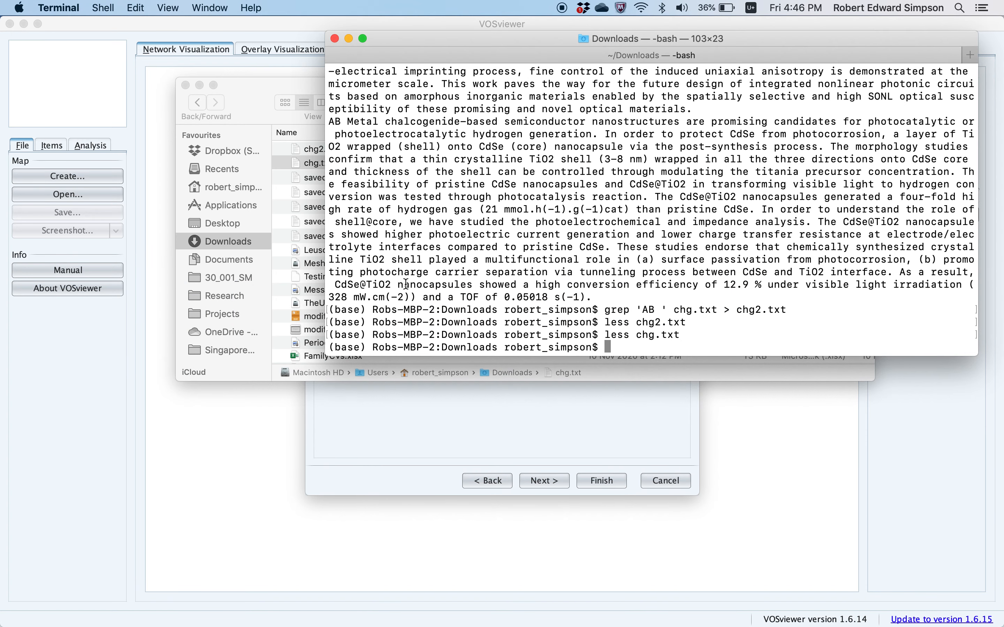
text(vi)
text(sa)
key(Tab)
key(Tab)
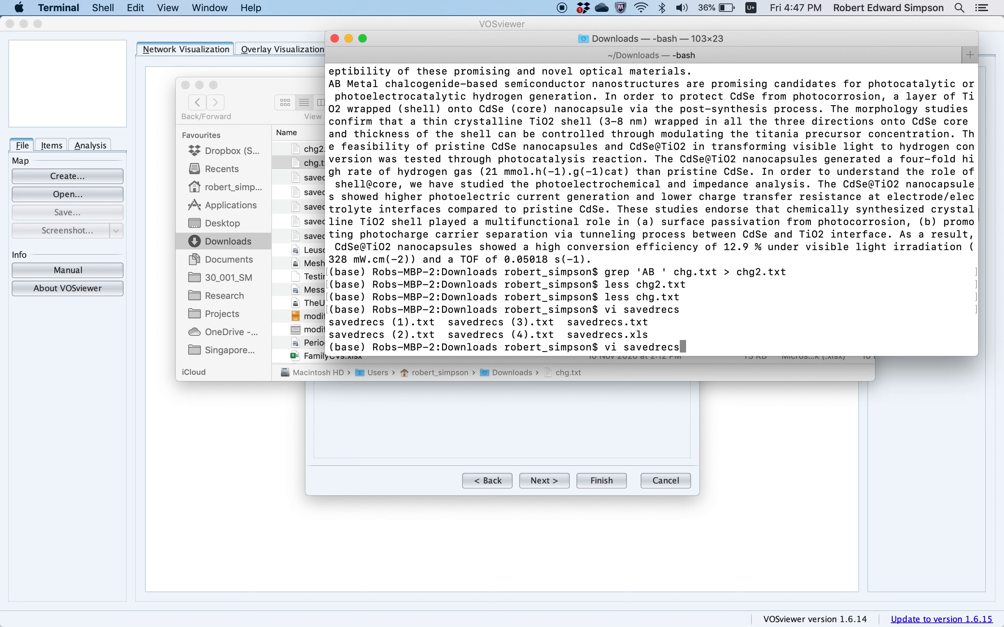
key(Tab)
text(\ \()
key(Tab)
text(1).txt)
key(Return)
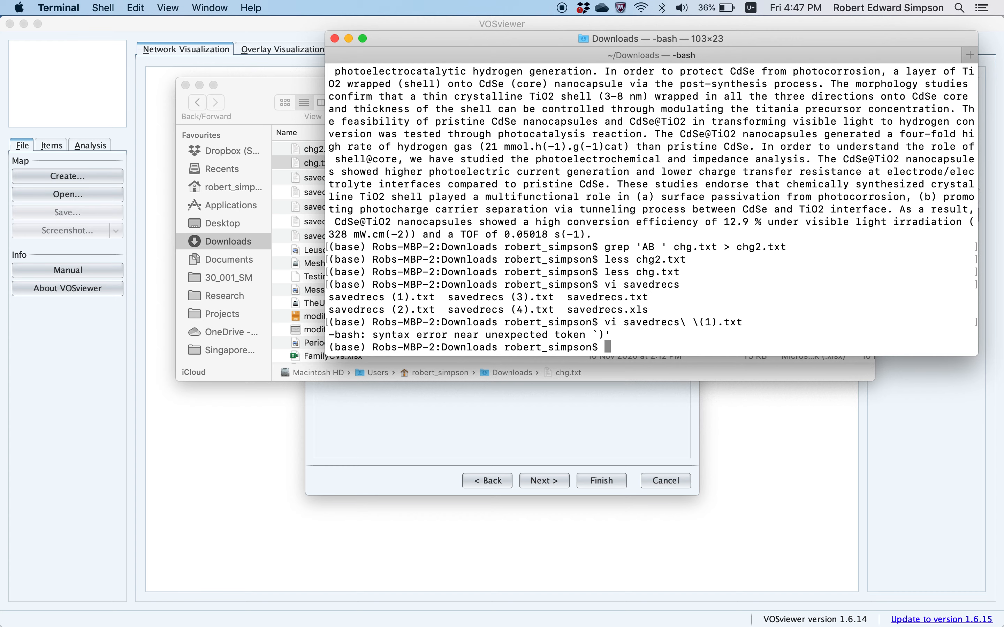
Escape the closing parenthesis in the previous vi command and rerun it to open savedrecs (1).txt.
key(Up)
key(Left)
key(Left)
key(Left)
key(Left)
key(Left)
text(\)
key(Return)
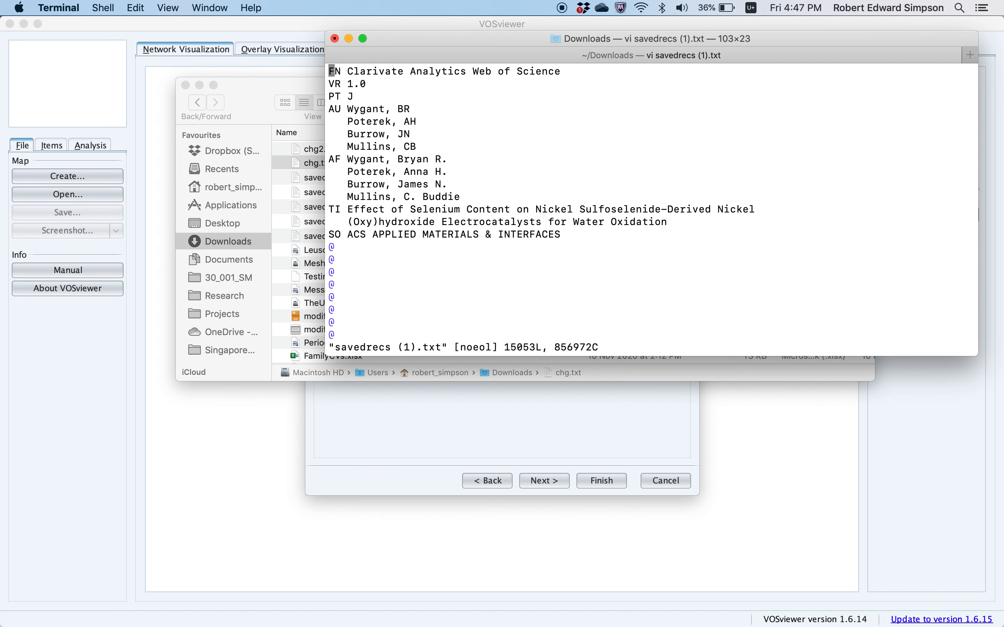
Examine the header and the fields of the first record in savedrecs (1).txt.
scroll(433, 268, down, 10)
scroll(433, 268, up, 2)
key(Up)
key(Up)
key(Up)
key(Up)
key(Up)
key(Up)
key(Up)
key(Up)
key(Up)
key(Up)
key(Up)
key(Up)
key(Up)
key(Up)
key(Up)
key(Up)
key(Up)
key(Up)
key(Up)
key(Up)
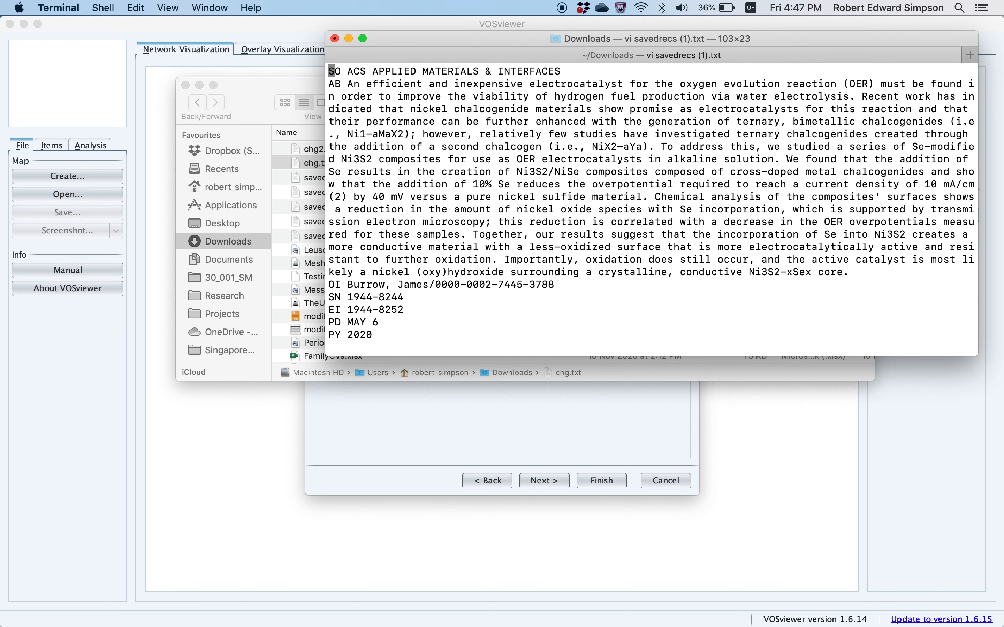
key(Down)
key(Down)
key(Down)
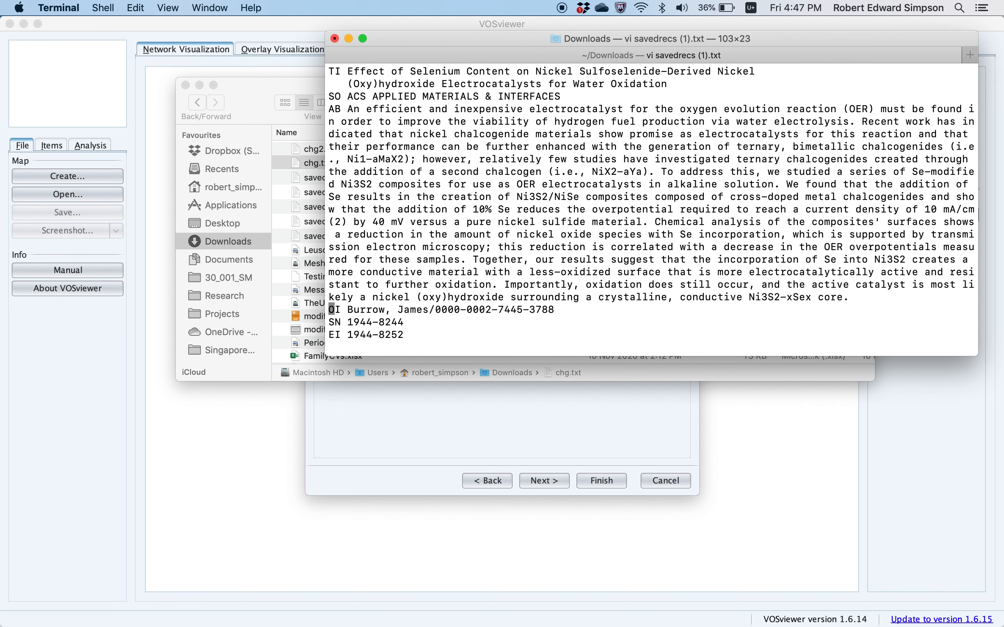
key(Up)
key(Up)
key(Up)
key(Up)
key(Up)
key(Up)
key(Up)
key(Up)
key(Up)
key(Up)
key(Up)
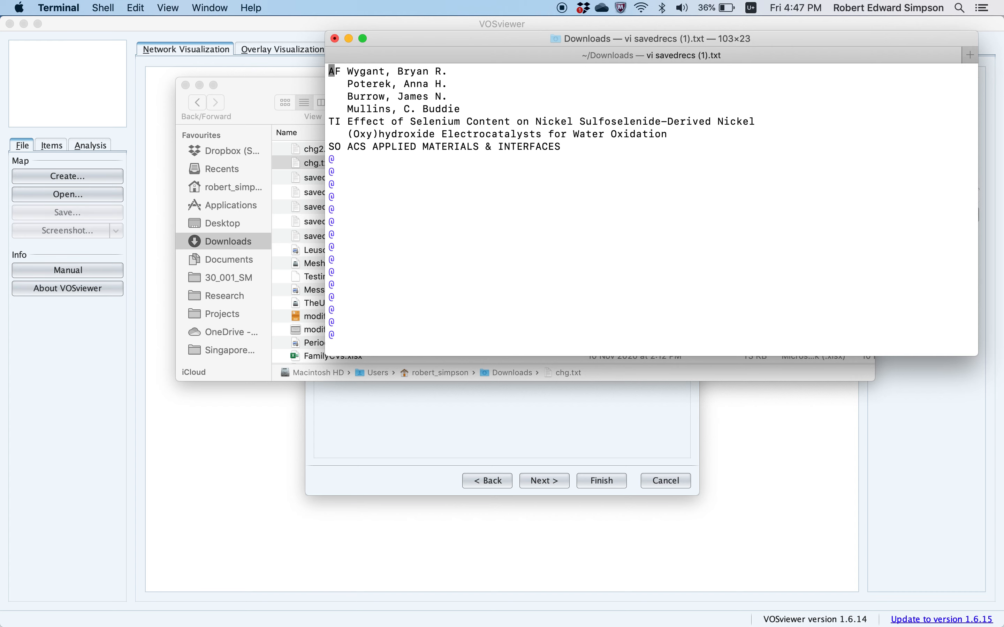
key(Down)
key(Down)
key(Down)
key(Down)
key(Down)
key(Down)
key(Down)
key(Down)
key(Down)
key(Down)
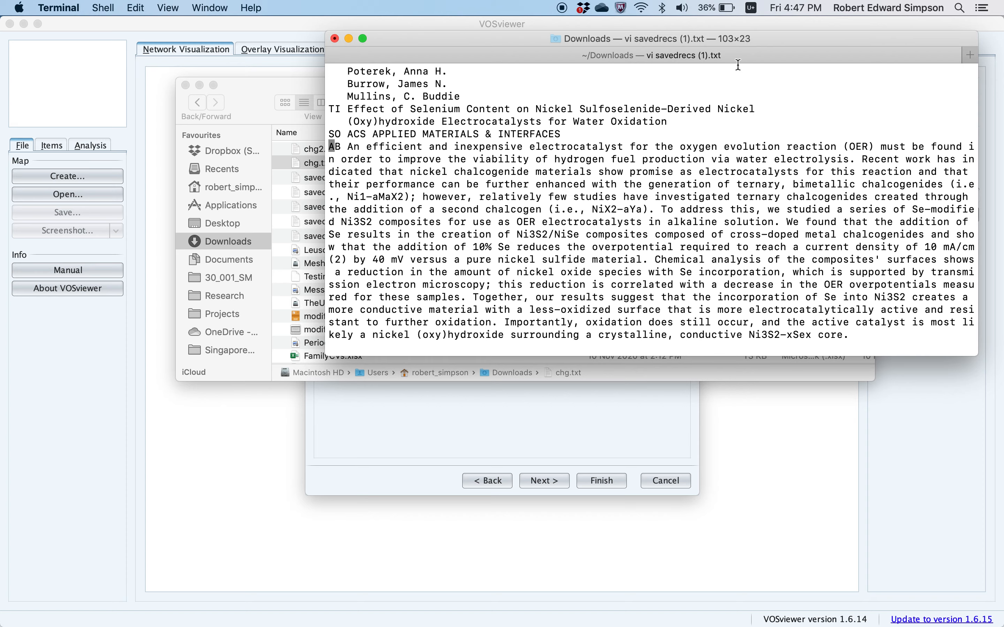
Make the Terminal window narrower and taller, move it aside, and open savedrecs (1).txt from Downloads in TextWrangler.
drag(968, 362, 808, 506)
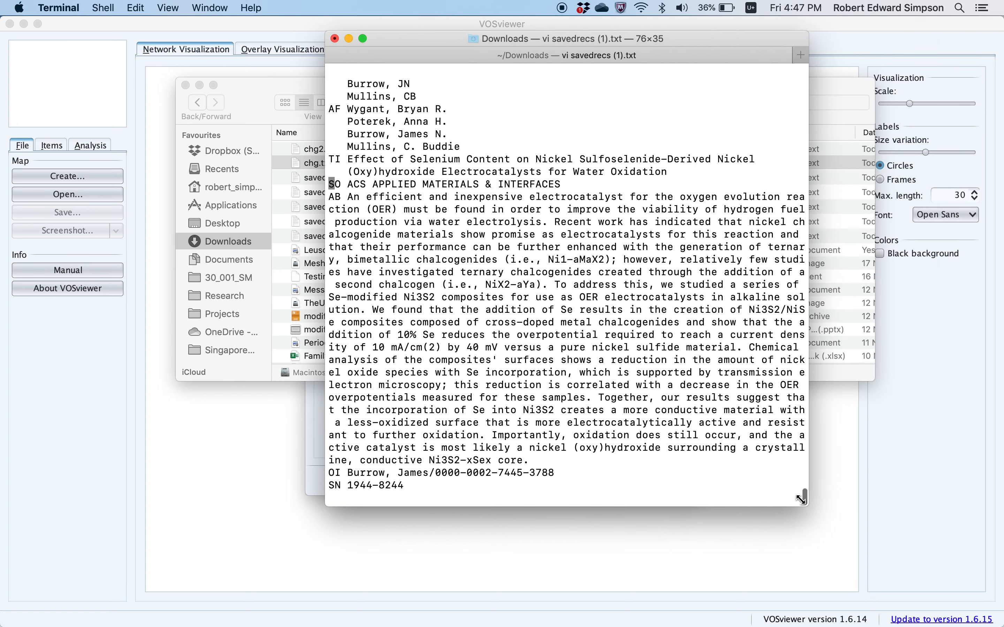
key(super+Tab)
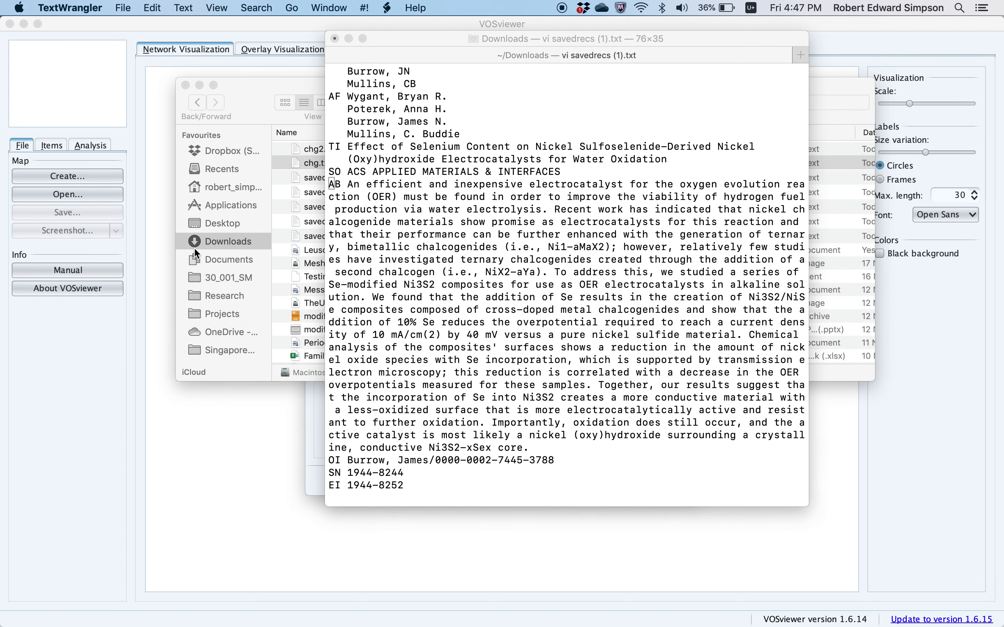
drag(438, 35, 734, 125)
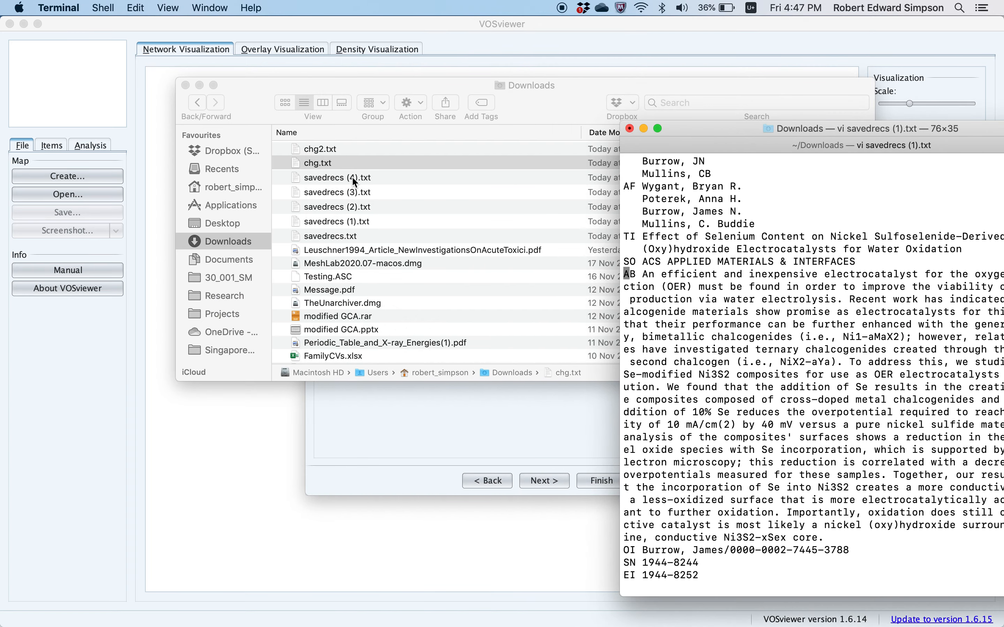
drag(334, 220, 12, 135)
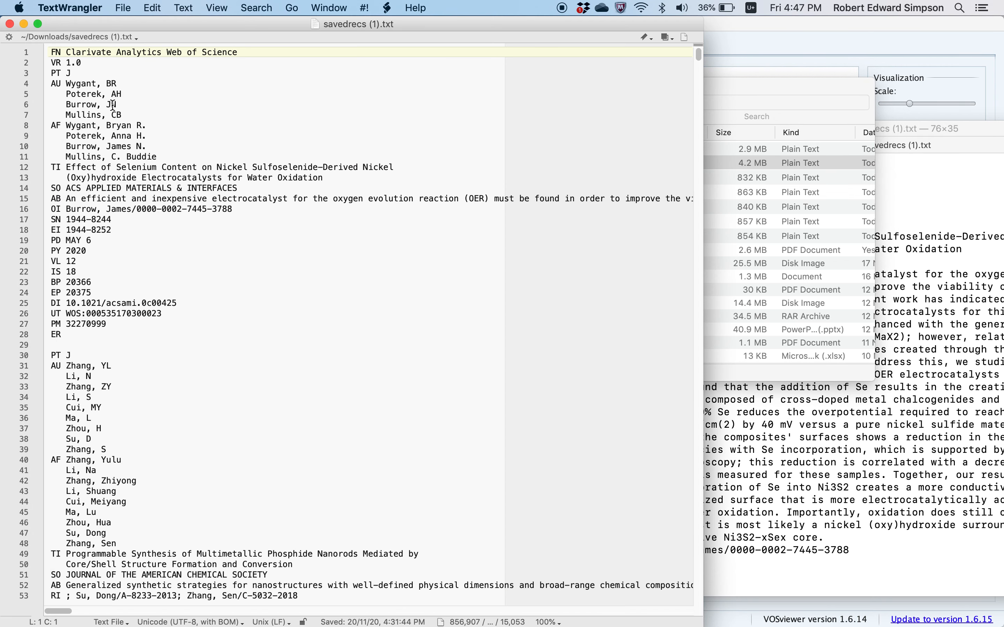
Examine how records are separated in savedrecs (1).txt, comparing the FN and VR header with the ER and PT J lines between records.
scroll(114, 104, down, 2)
click(69, 304)
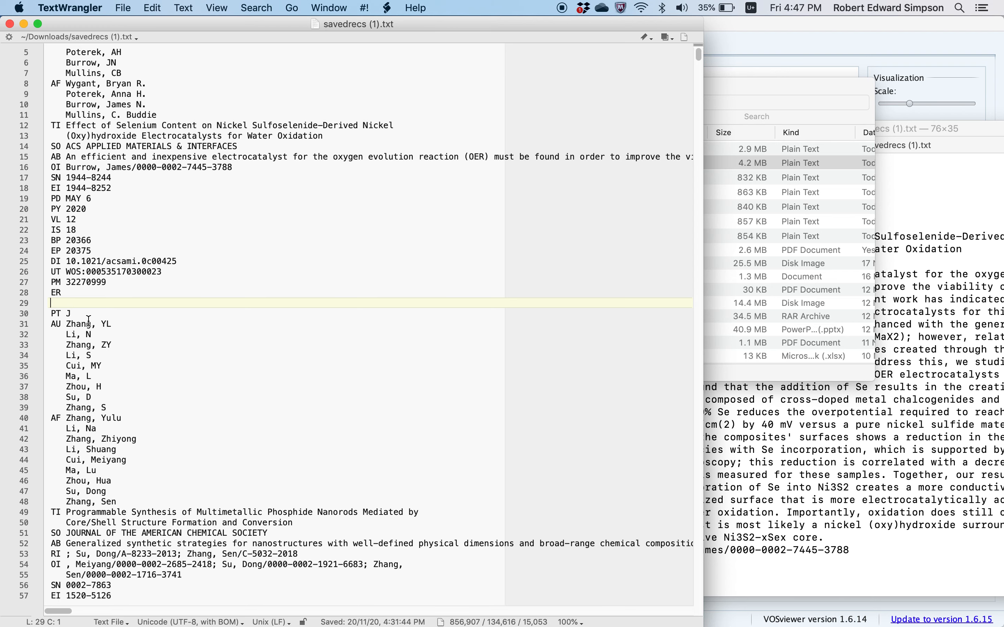
scroll(89, 321, down, 10)
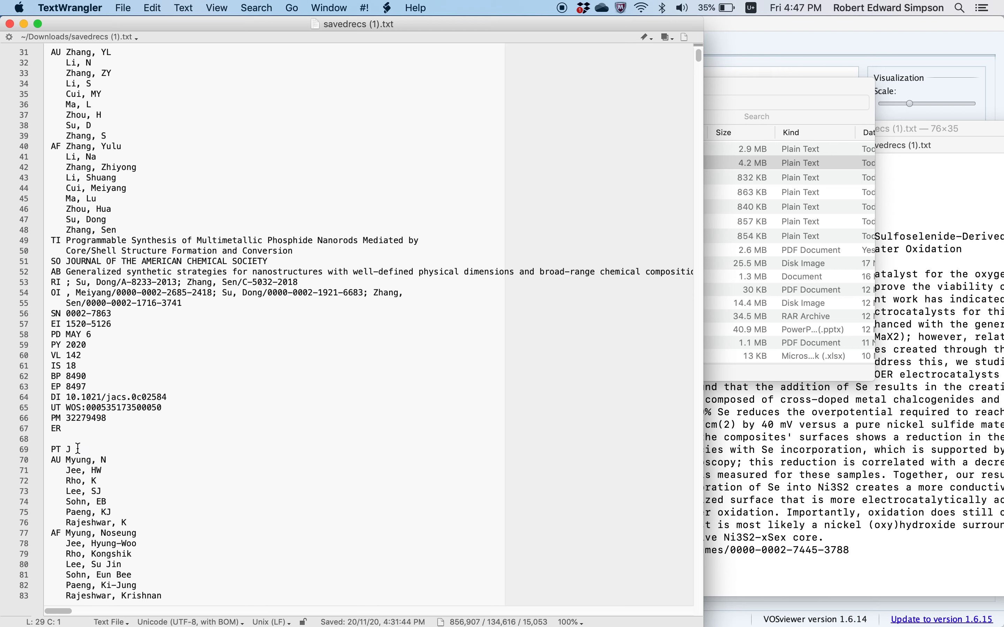
drag(74, 451, 49, 452)
scroll(72, 458, down, 13)
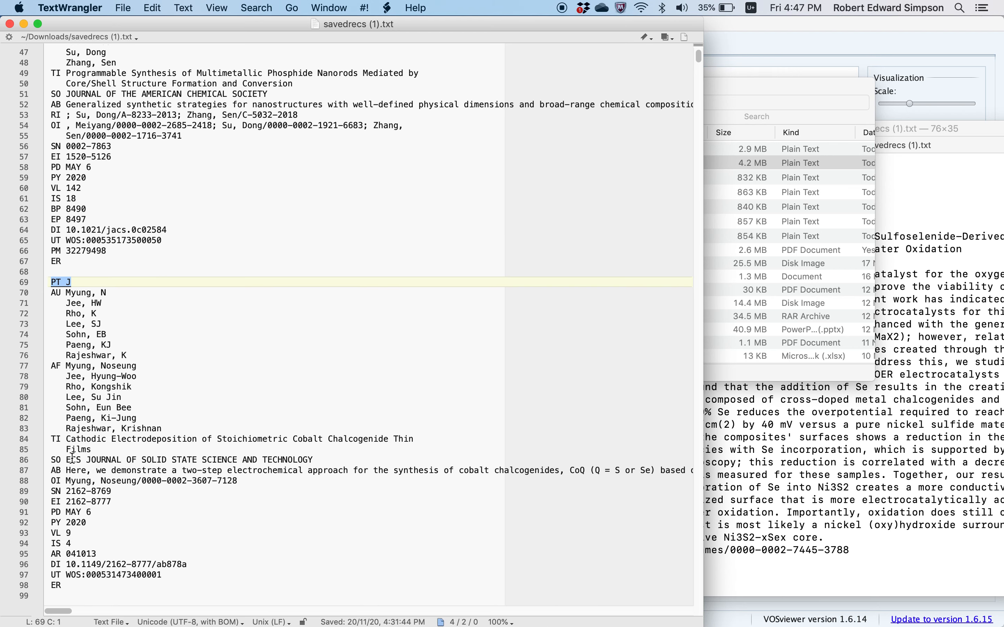
scroll(78, 436, up, 20)
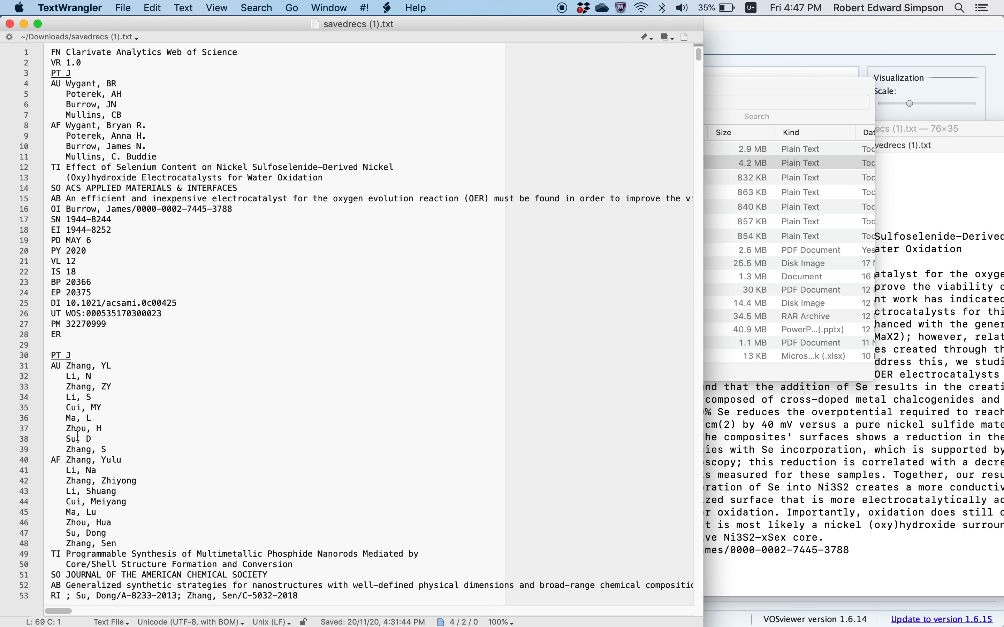
drag(90, 63, 142, 39)
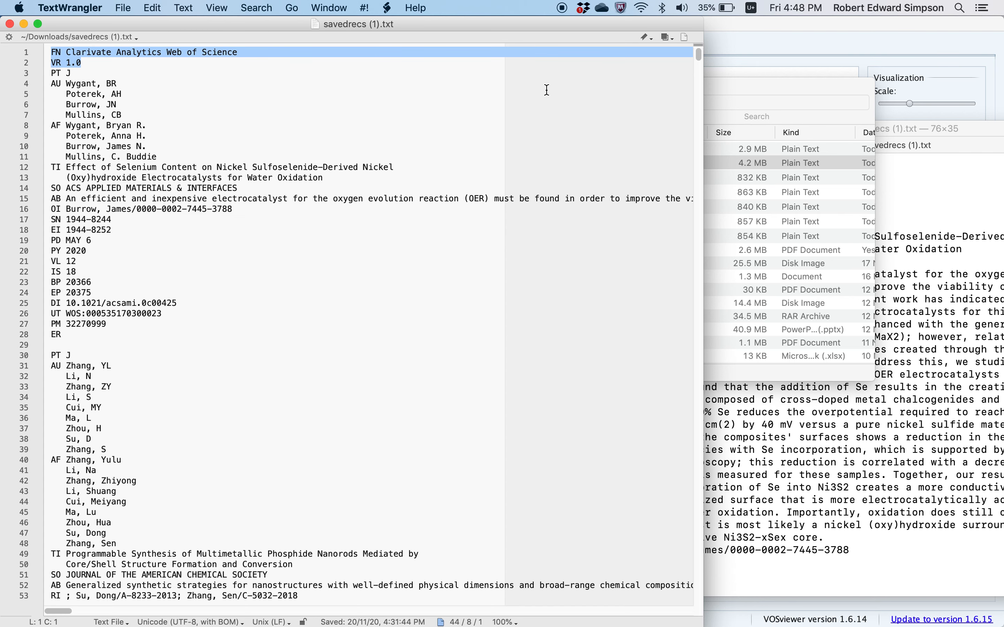
Delete the EF end-of-file marker and the line break before it at the end of savedrecs (1).txt.
drag(699, 54, 698, 608)
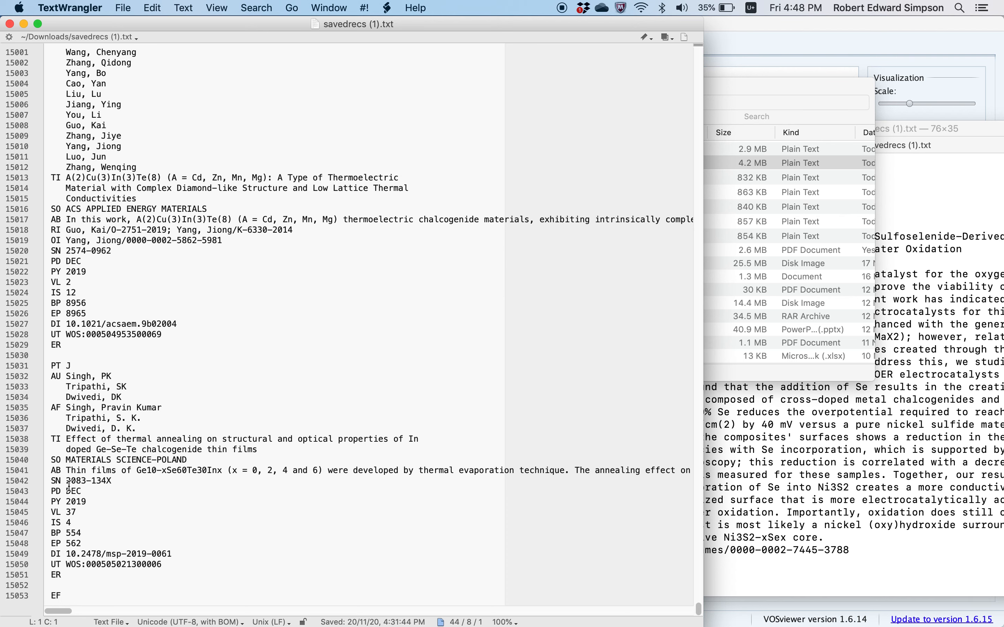
drag(68, 596, 22, 594)
key(BackSpace)
key(BackSpace)
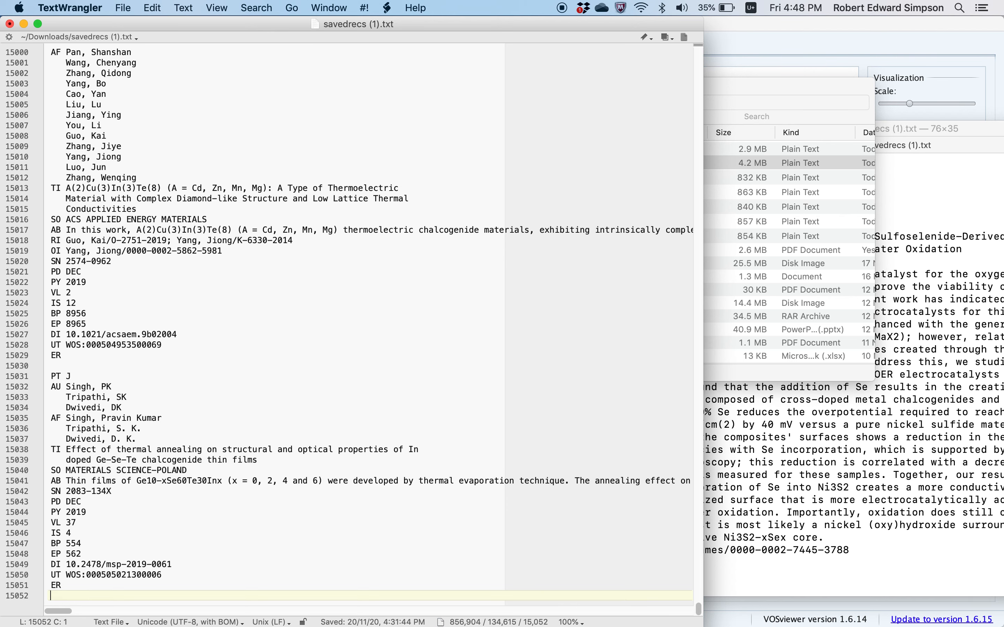
Clear the FN, VR and PT J lines at the start of savedrecs (1).txt, leaving a blank first line, and save and close it.
scroll(563, 495, up, 15)
scroll(563, 495, up, 20)
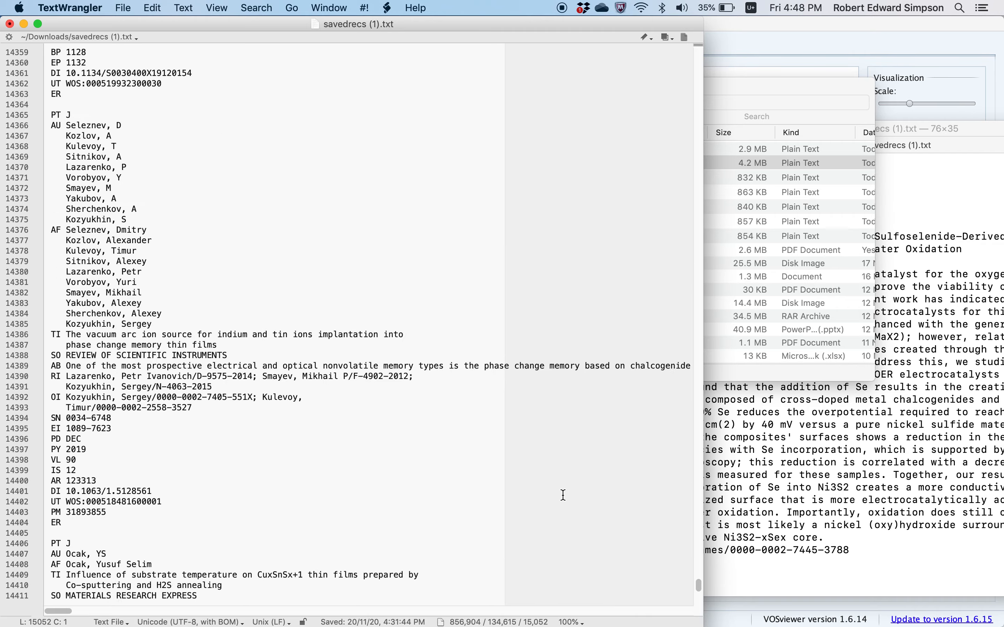
drag(701, 574, 707, 28)
drag(81, 74, 51, 52)
key(BackSpace)
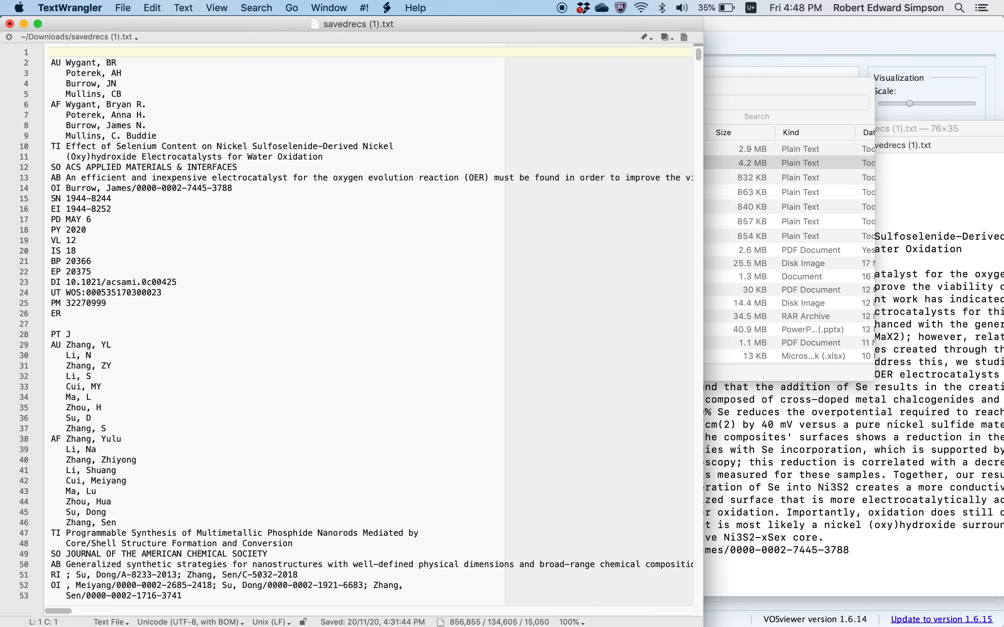
key(super+s)
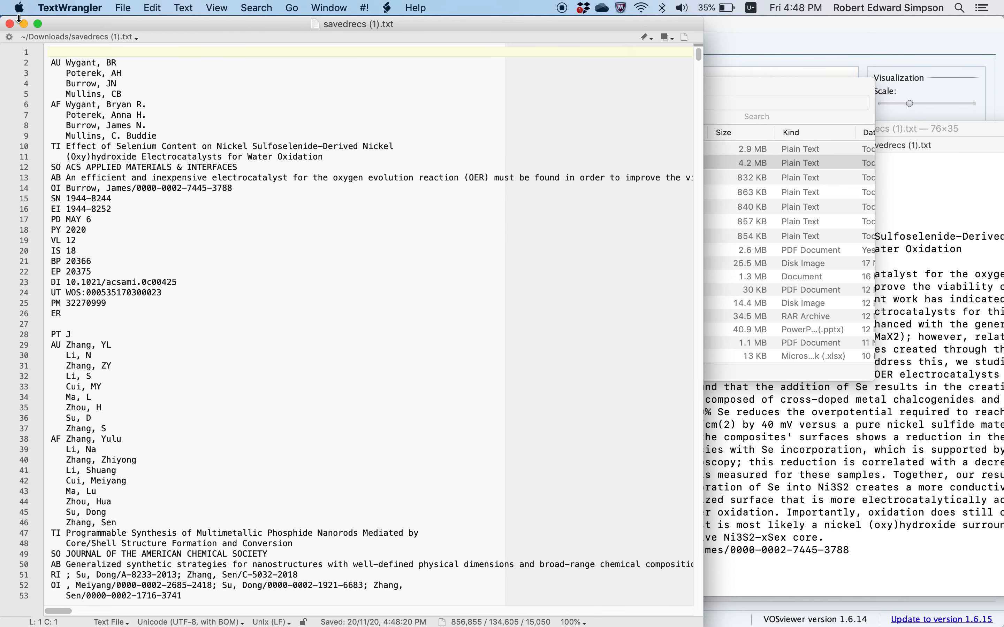
click(10, 24)
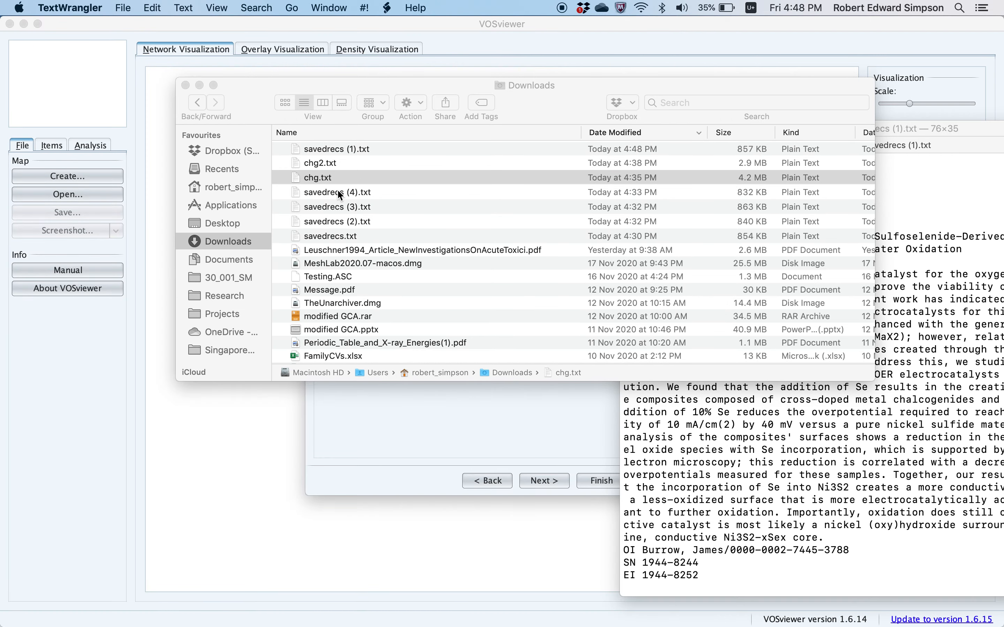
Switch to Terminal and quit the open vi session of savedrecs (1).txt without saving, using ":q!".
click(333, 222)
drag(330, 217, 472, 244)
key(super+Tab)
key(super+Tab)
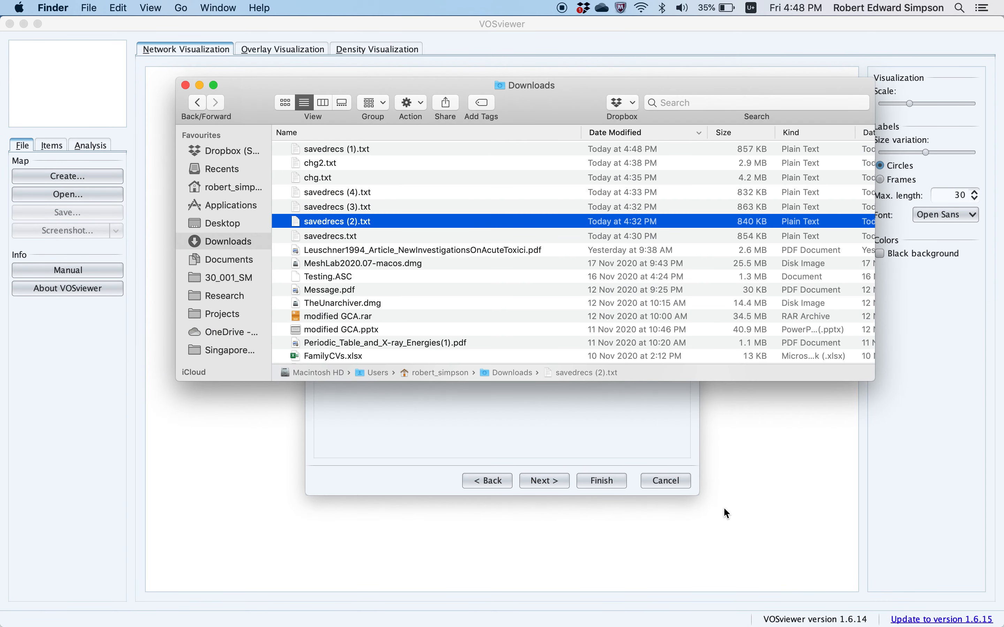
key(super+Tab)
key(super+Tab)
key(super+Tab)
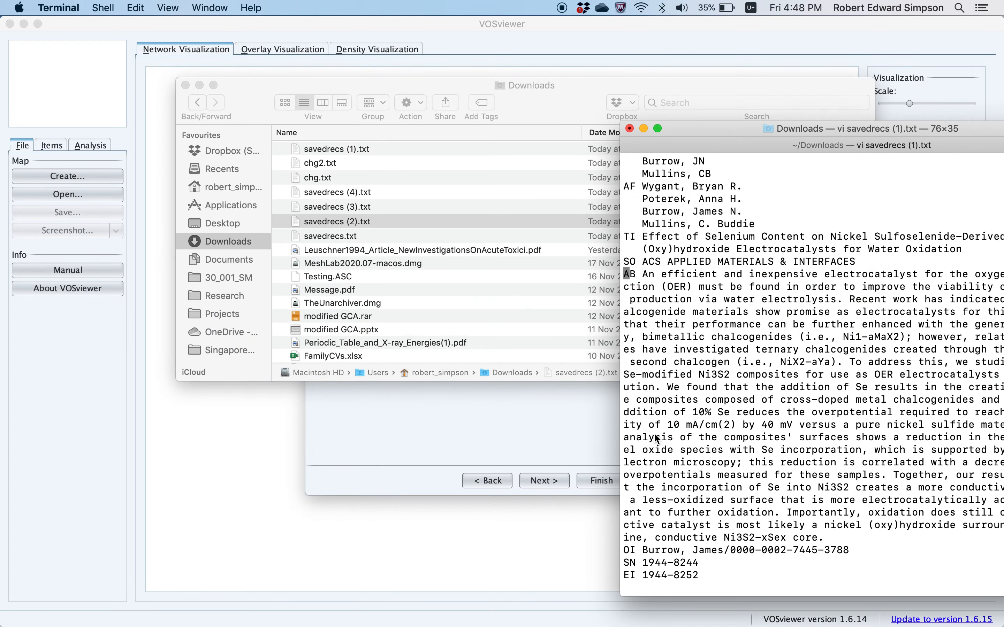
text(:q!)
key(Return)
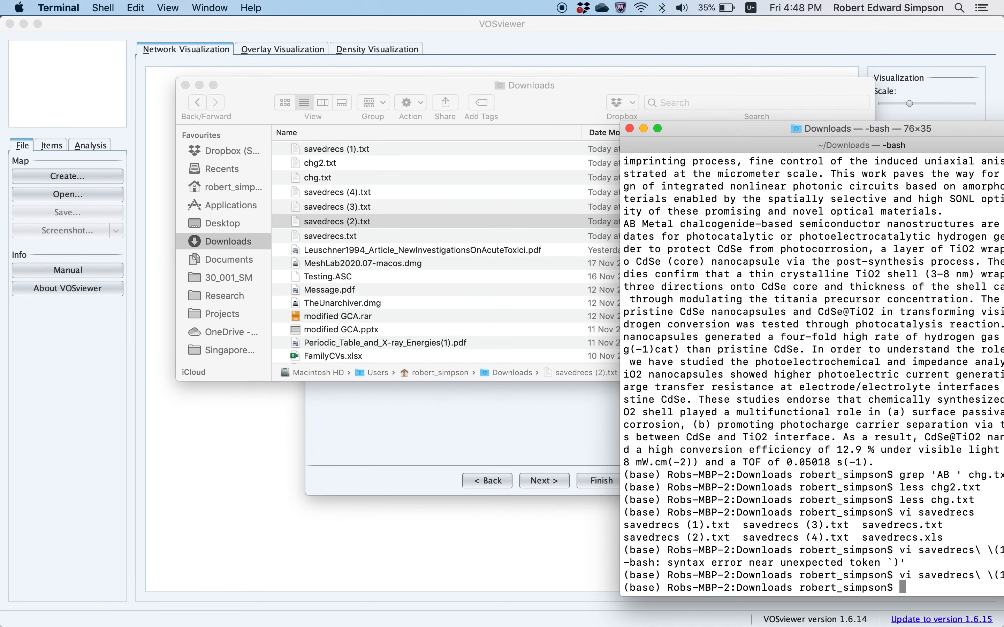
Move the Terminal window to the middle of the screen and open savedrecs (2).txt in vi by editing the previous command.
drag(742, 124, 427, 74)
key(Up)
key(Left)
key(Left)
key(Left)
key(Left)
key(Left)
key(Left)
key(BackSpace)
text(2)
key(Return)
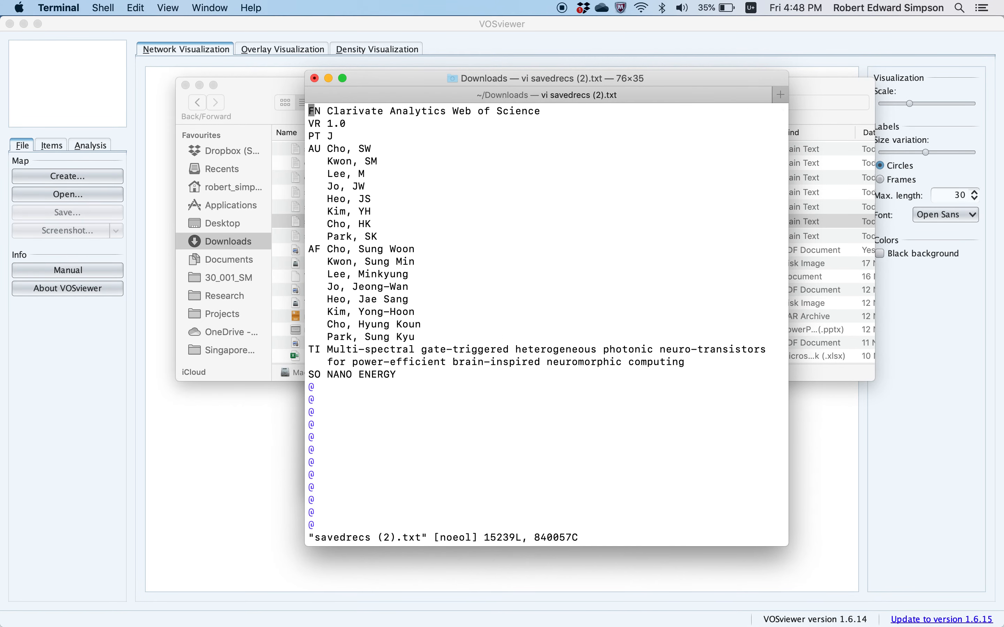
Delete the FN and VR header lines of savedrecs (2).txt and leave one blank line above PT J.
key(d)
key(d)
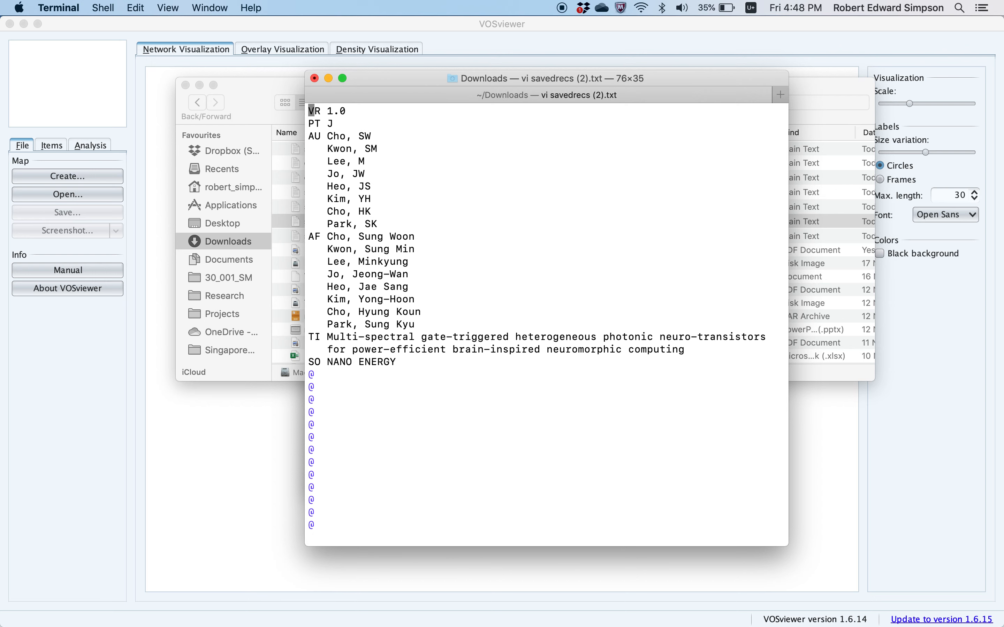
key(d)
key(d)
key(i)
key(Return)
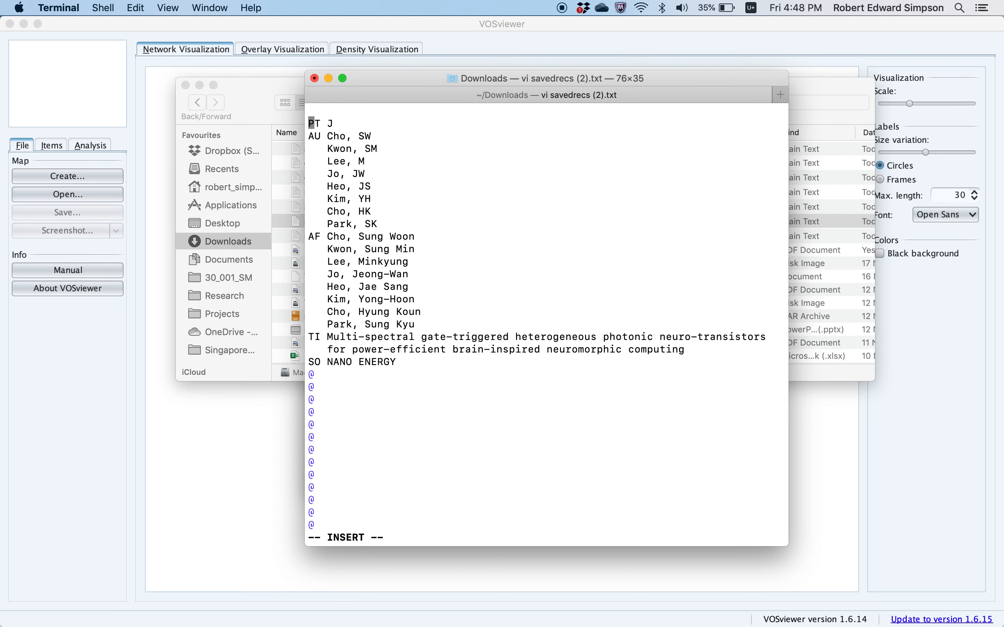
key(Escape)
key(.)
key(Up)
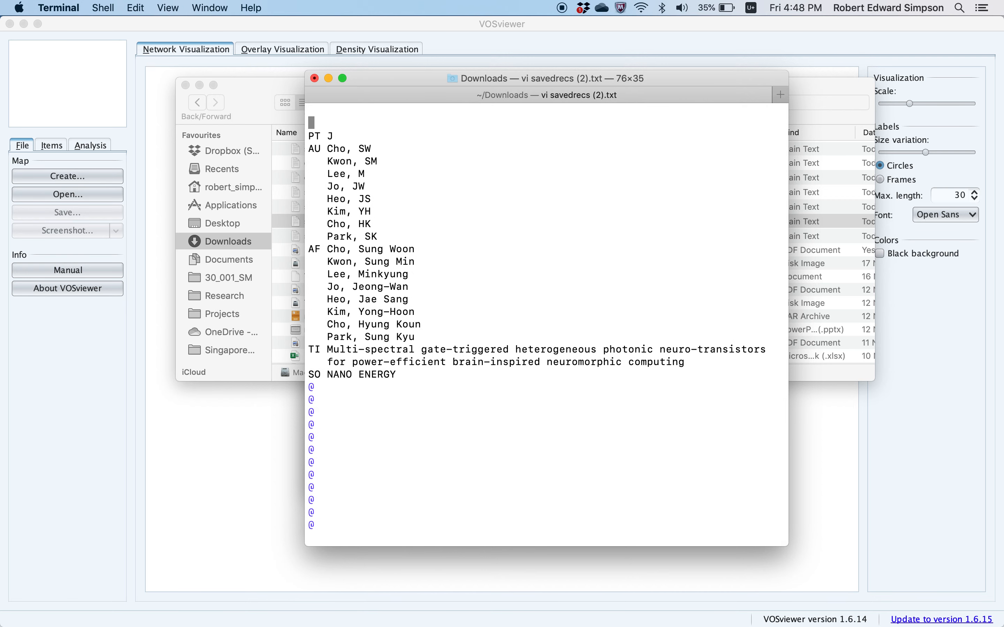
key(d)
key(d)
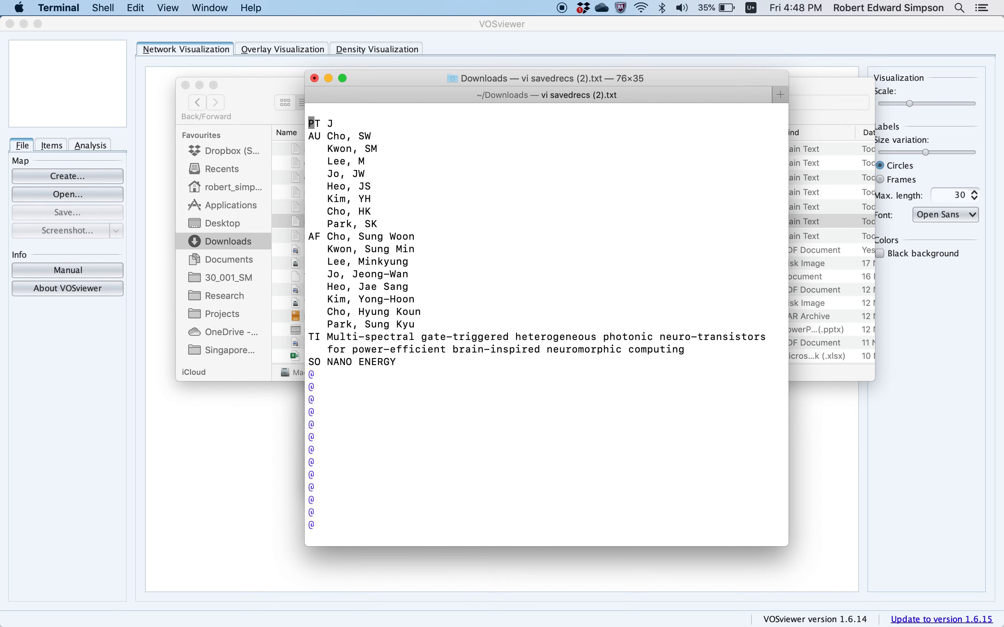
Delete the EF marker and the blank line before it at the end of savedrecs (2).txt, and save and quit with ":wq".
key(shift+g)
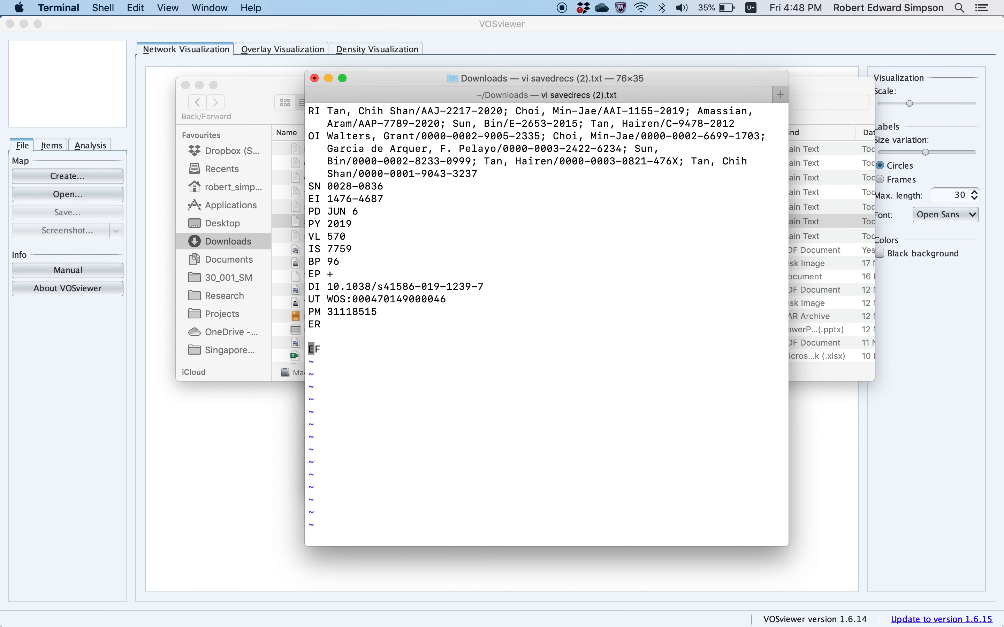
key(d)
key(d)
key(d)
key(d)
text(:wq)
key(Return)
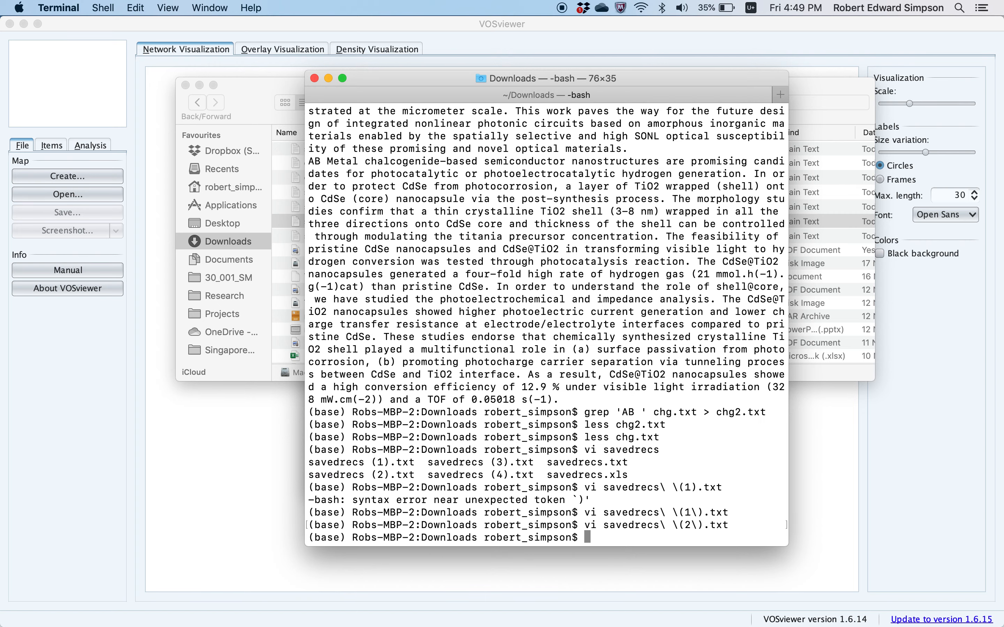
Reopen savedrecs (1).txt in vi by changing the file number in the previous command to 1.
key(Up)
key(Left)
key(Left)
key(Left)
key(Left)
key(Left)
key(Left)
key(BackSpace)
text(1)
key(Return)
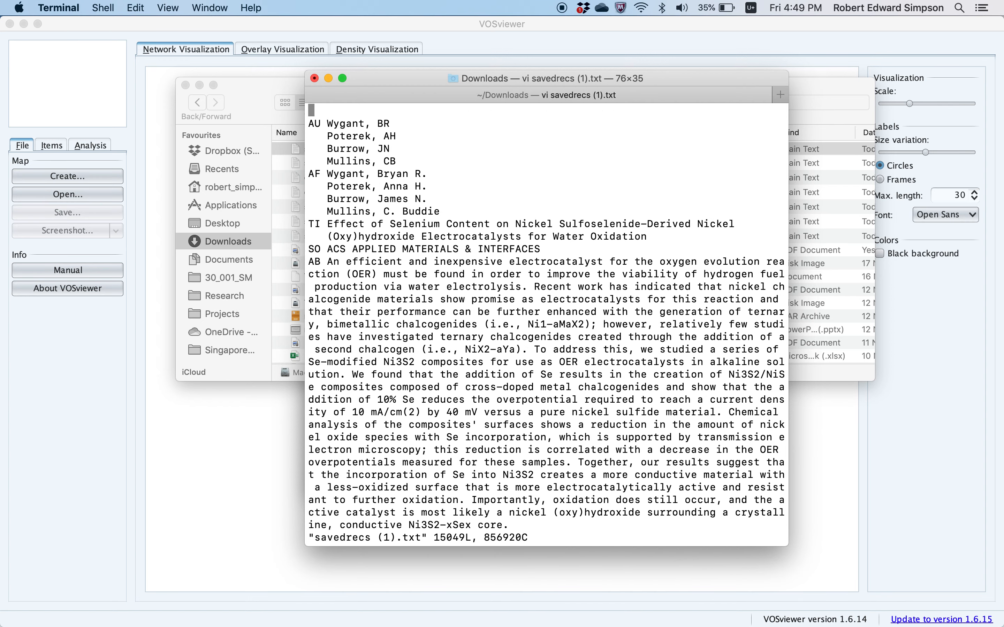
Check the end of savedrecs (1).txt for a remaining EF marker and quit vi with ":q".
scroll(546, 324, down, 10)
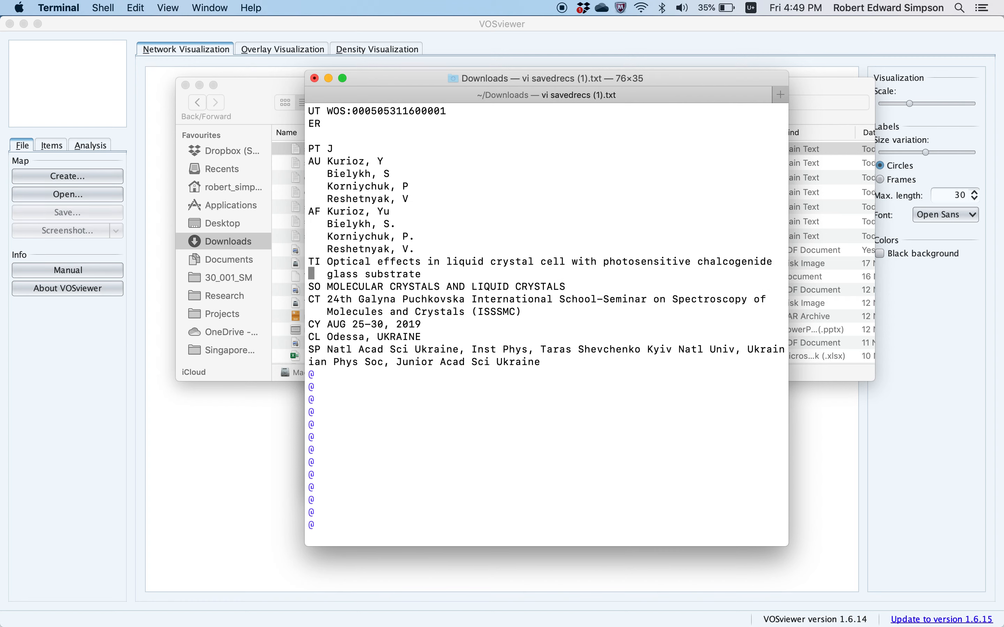
scroll(546, 325, down, 10)
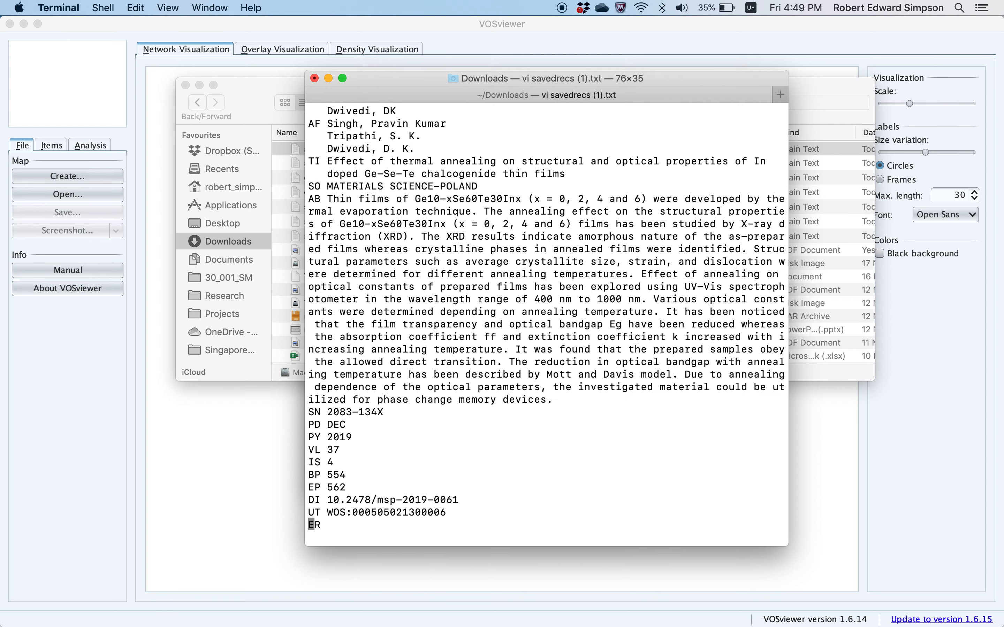
key(Escape)
text(:q)
key(Return)
Open savedrecs (3).txt in vi by changing the file number in the previous command to 3.
key(Up)
key(Left)
key(Left)
key(Left)
key(Left)
key(Left)
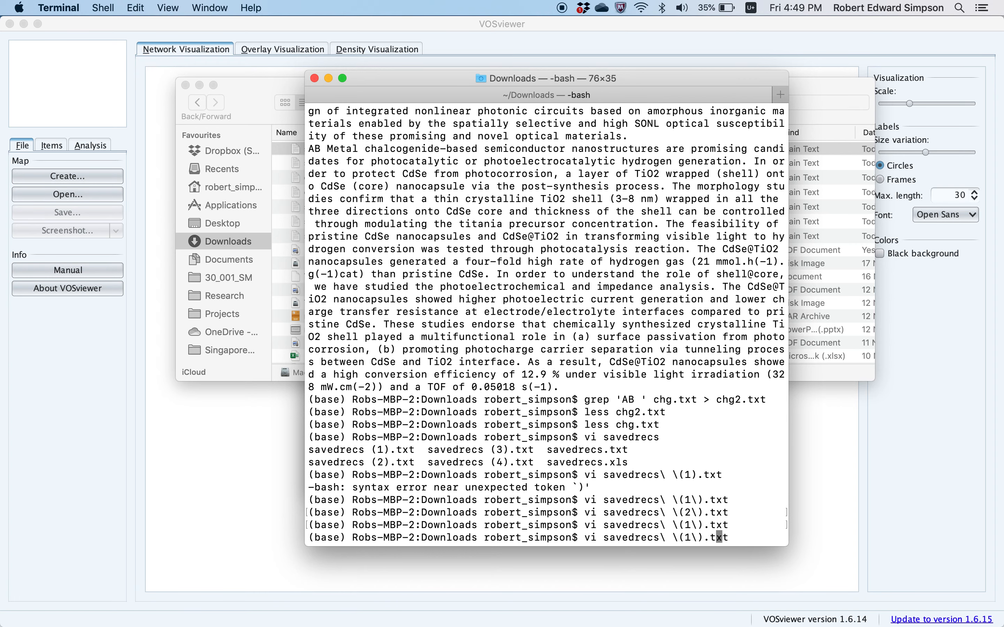
key(Left)
key(BackSpace)
text(3)
key(Return)
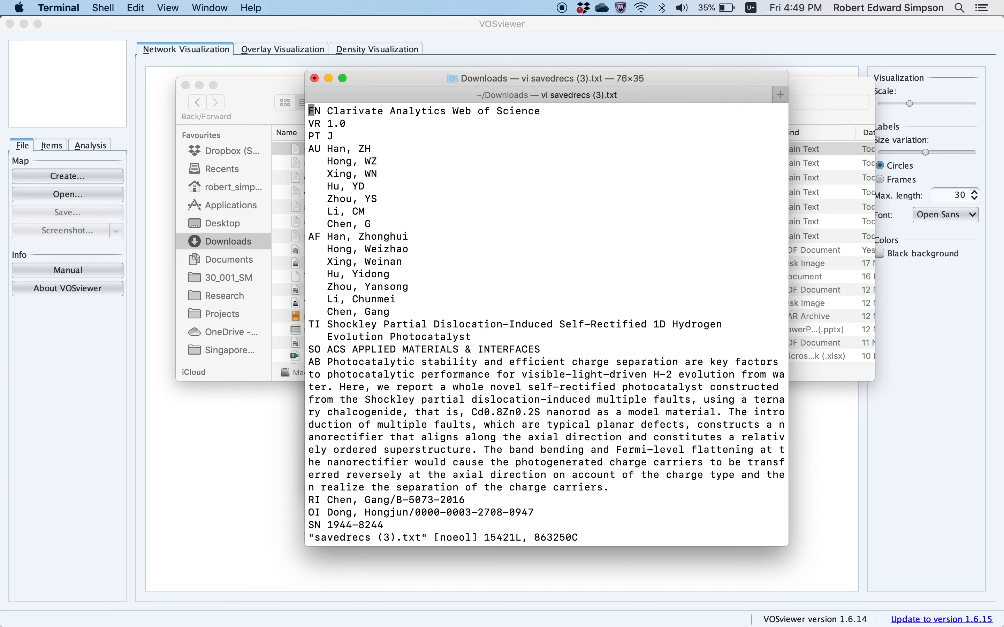
Remove the FN, VR and PT J lines at the top of savedrecs (3).txt and insert a blank line above the first AU line.
key(ctrl+e)
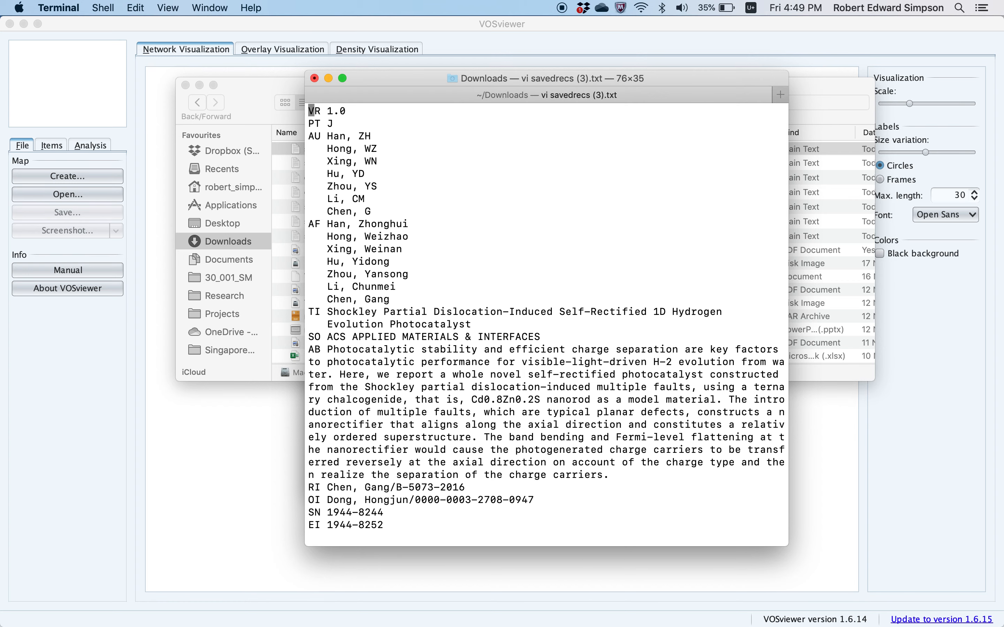
key(ctrl+e)
key(ctrl+e)
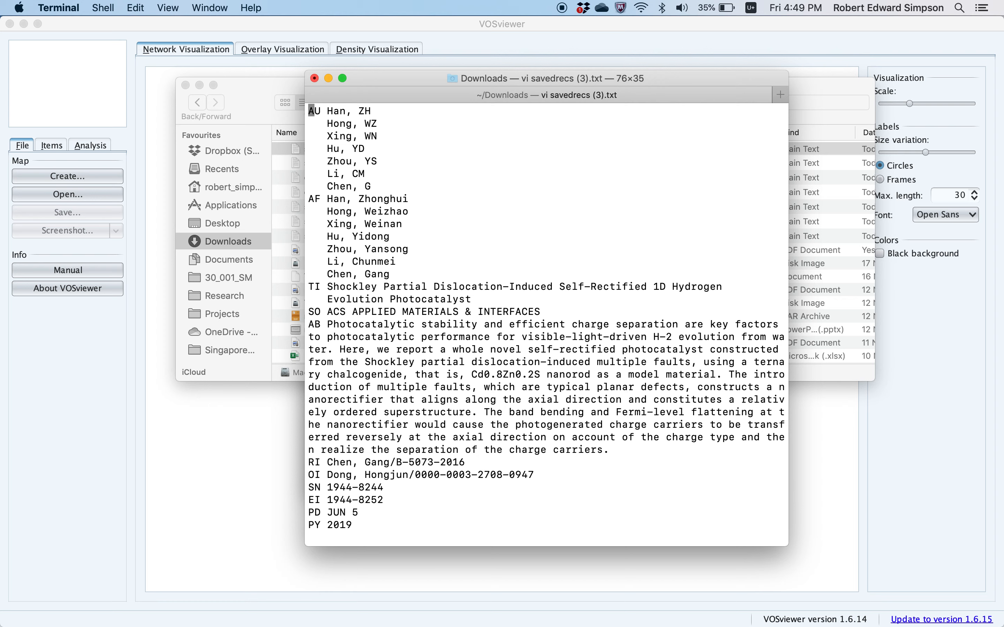
key(i)
key(Return)
key(Escape)
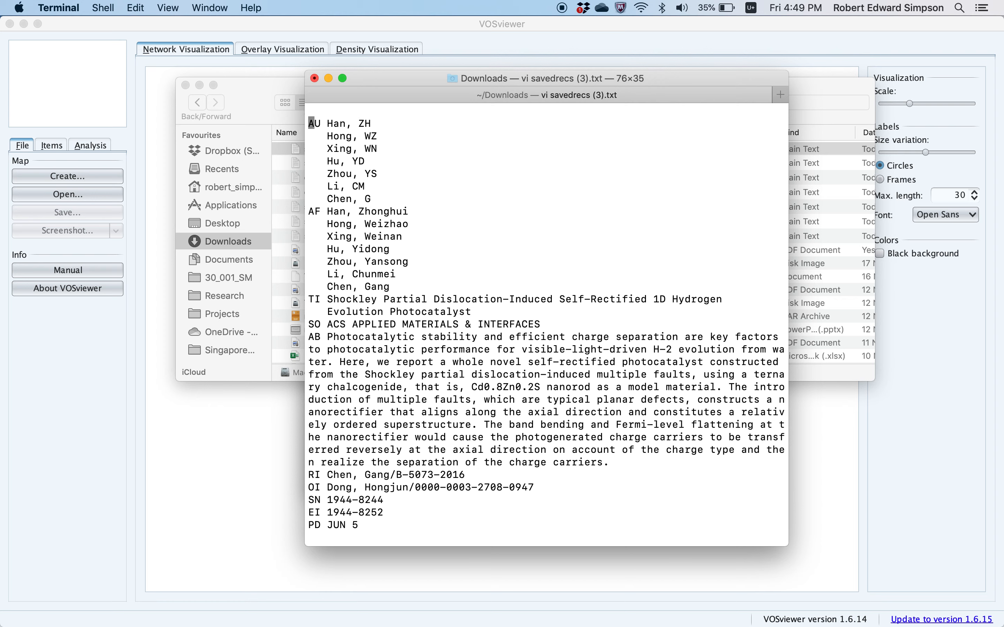
Delete the EF marker and the blank line before it at the end of savedrecs (3).txt, and save and quit with ":wq".
key(shift+g)
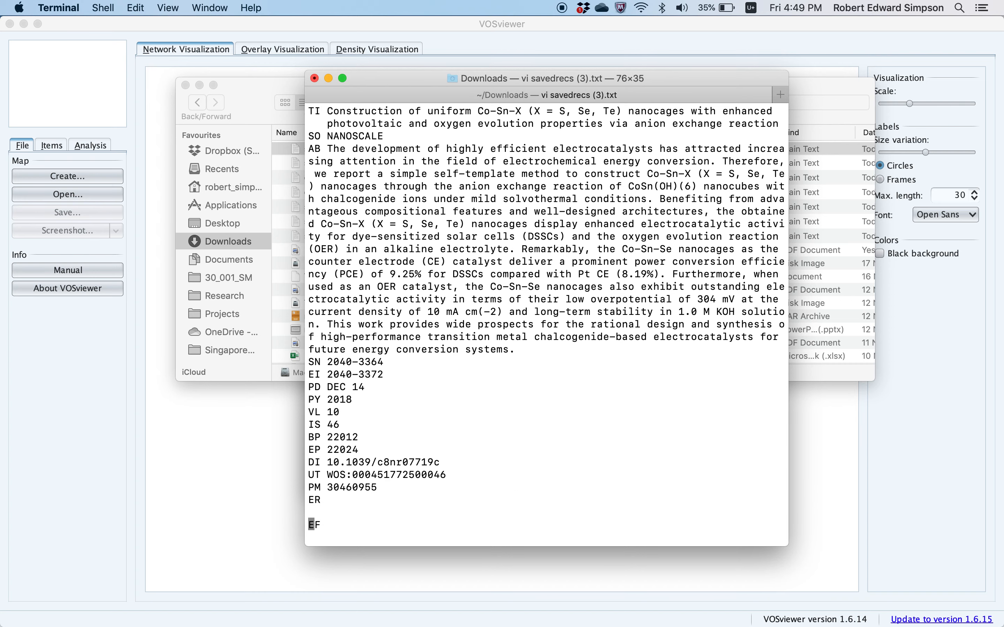
key(d)
key(d)
key(d)
key(d)
text(:wq)
key(Return)
Open savedrecs (4).txt in vi and remove its FN and VR header lines above PT J.
key(Up)
key(Left)
key(Left)
key(Left)
key(Left)
key(Left)
key(Left)
key(BackSpace)
text(4)
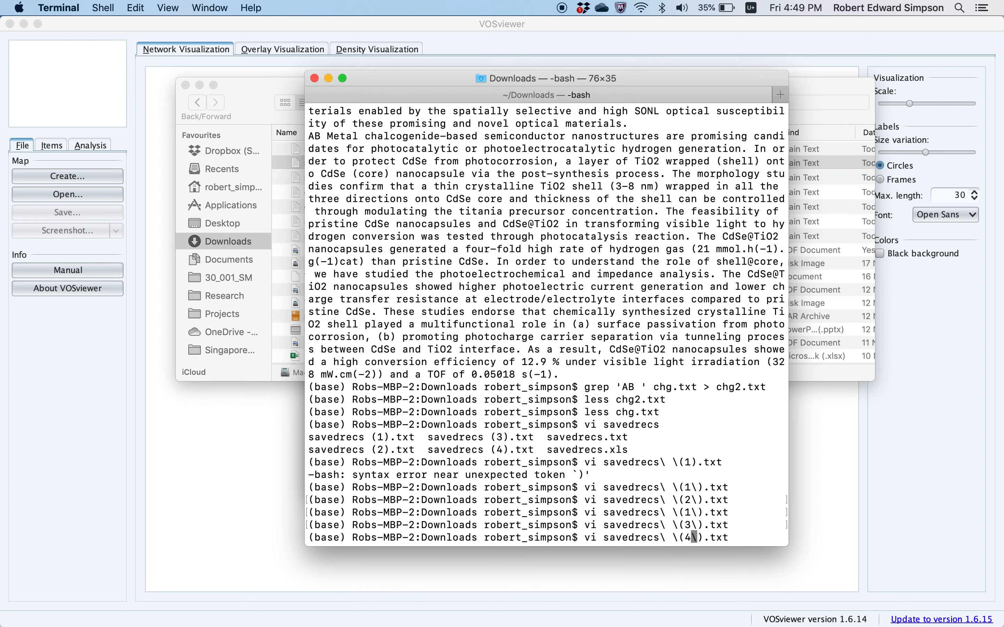
key(Return)
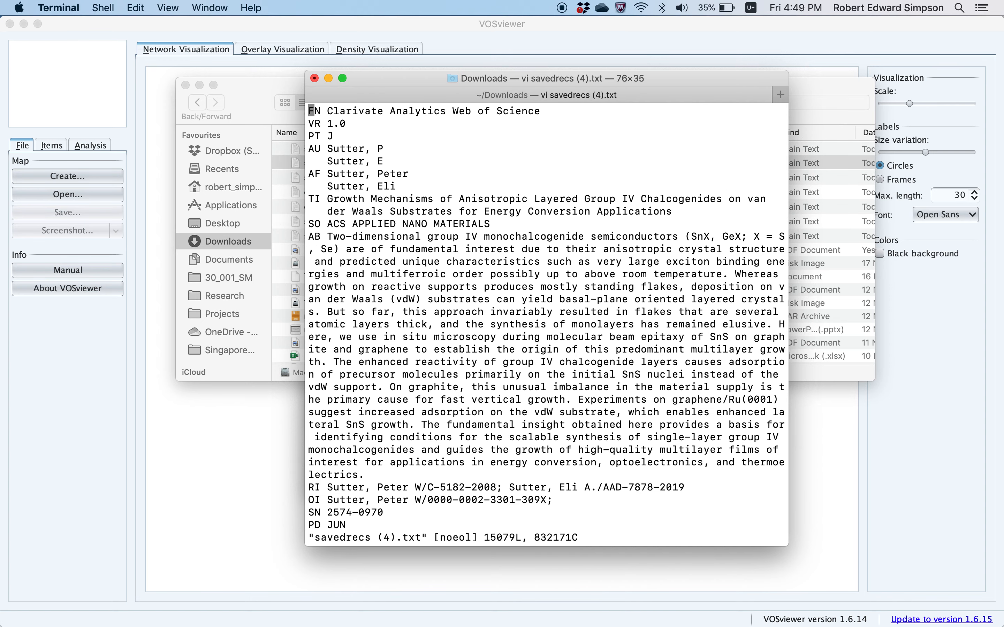
key(ctrl+e)
key(ctrl+e)
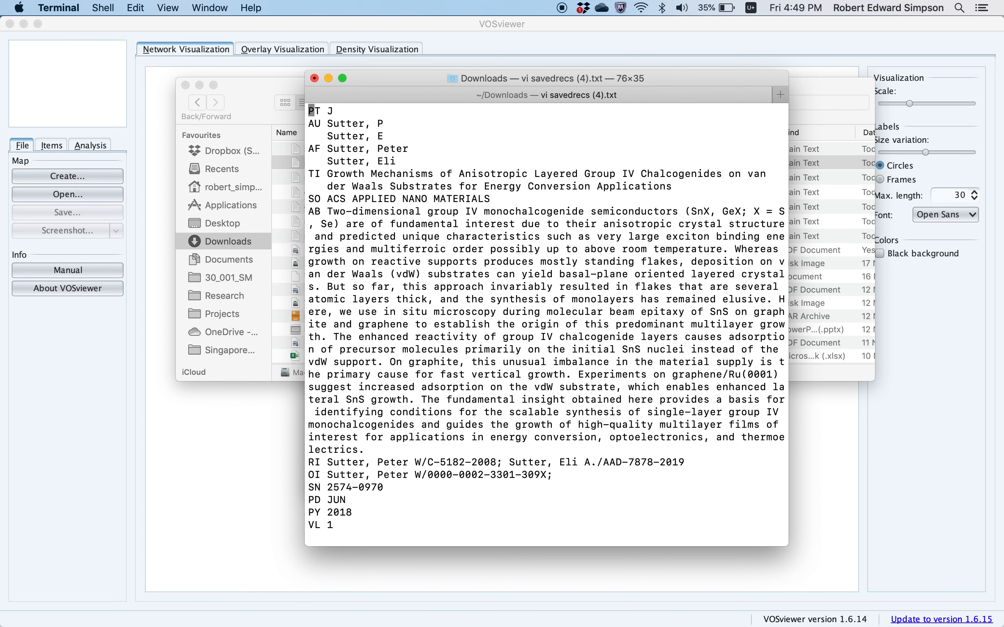
Examine the boundary between the first and second records in savedrecs (4).txt, from the ER line to the following PT J line.
key(j)
key(j)
key(j)
key(j)
key(j)
key(j)
key(j)
key(j)
key(j)
key(j)
key(j)
key(j)
key(j)
key(j)
key(j)
key(Down)
key(Down)
key(Down)
key(Down)
key(Down)
key(Down)
key(Down)
key(Down)
key(Down)
key(Down)
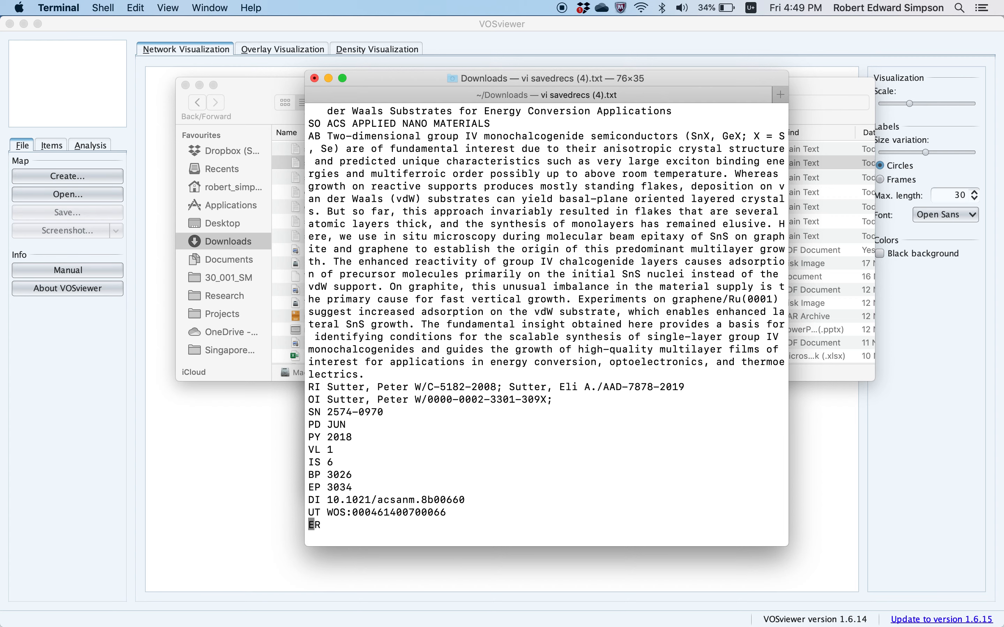
key(Up)
key(Up)
key(Up)
key(Up)
key(Up)
key(Up)
key(Up)
key(Up)
key(Up)
key(Up)
key(Up)
key(Up)
key(Up)
key(Up)
key(Up)
key(Up)
key(Up)
key(Up)
key(Up)
key(Up)
key(Up)
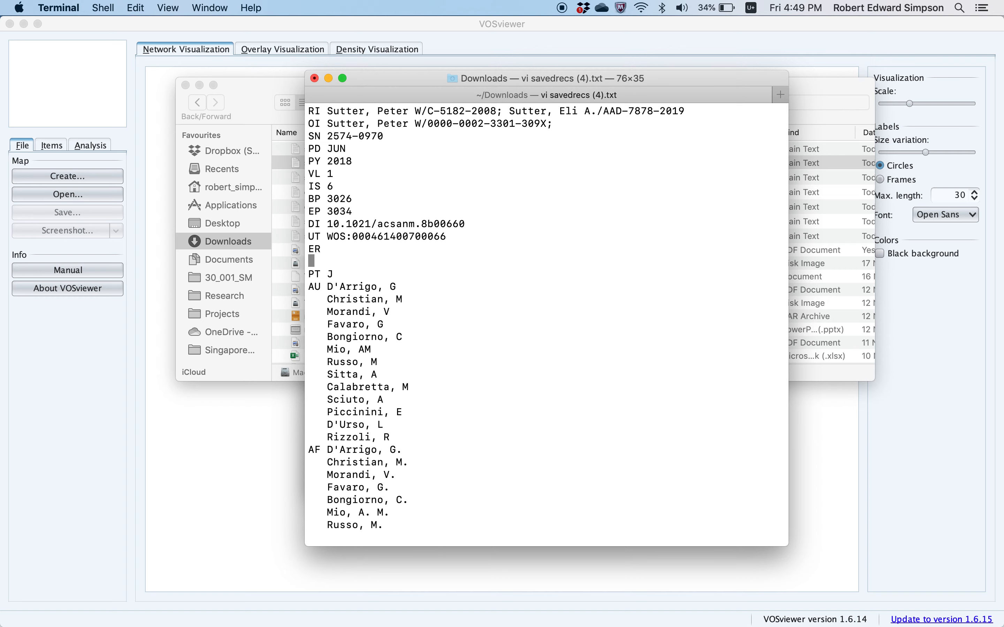
Delete the EF marker and the blank line before it at the end of savedrecs (4).txt, and save and quit with ":wq".
key(Up)
key(Up)
key(Up)
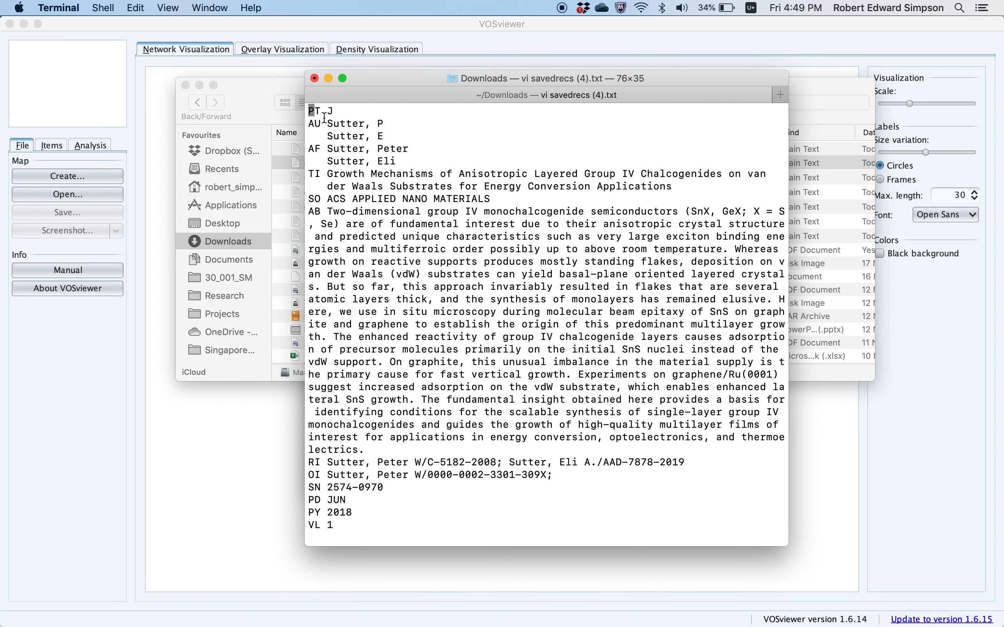
key(Right)
key(shift+g)
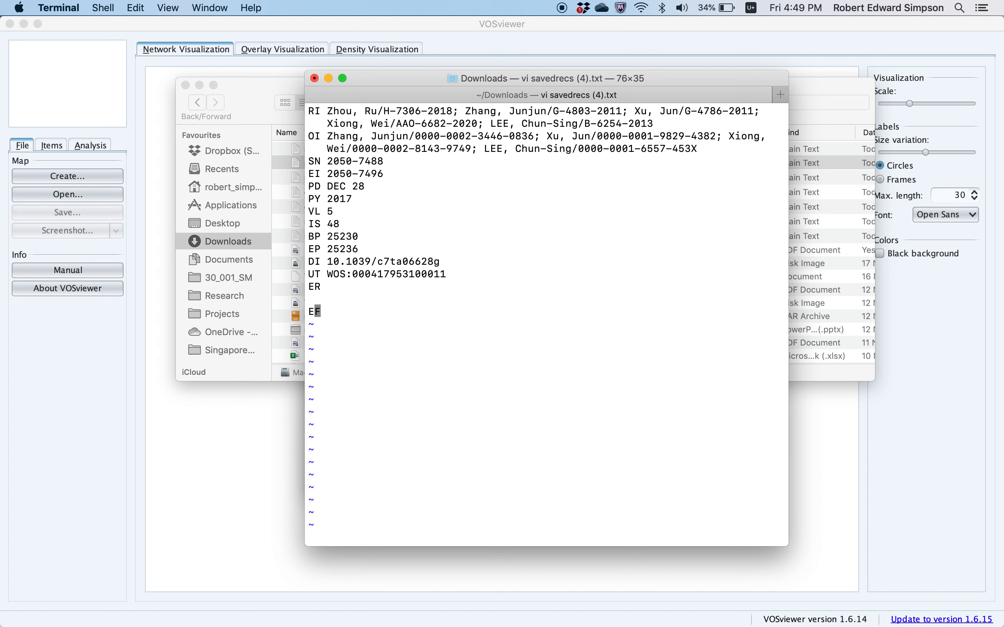
key(d)
key(d)
key(d)
key(d)
text(:wq)
key(Return)
Reopen savedrecs (3).txt in vi, insert a "PT J" line between the top blank line and the first AU line, and save and quit.
key(Up)
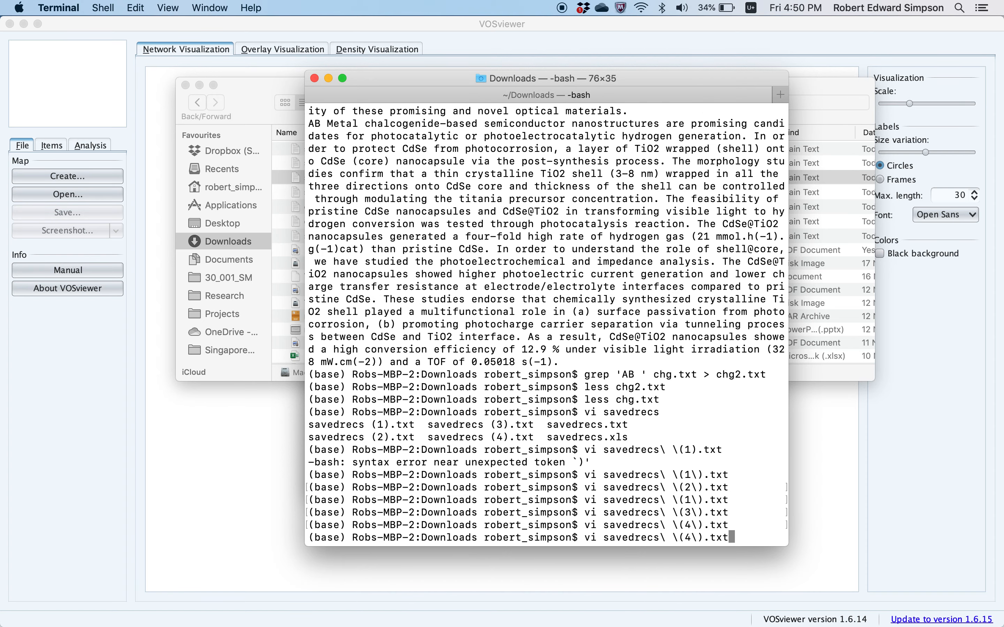
key(Up)
key(Return)
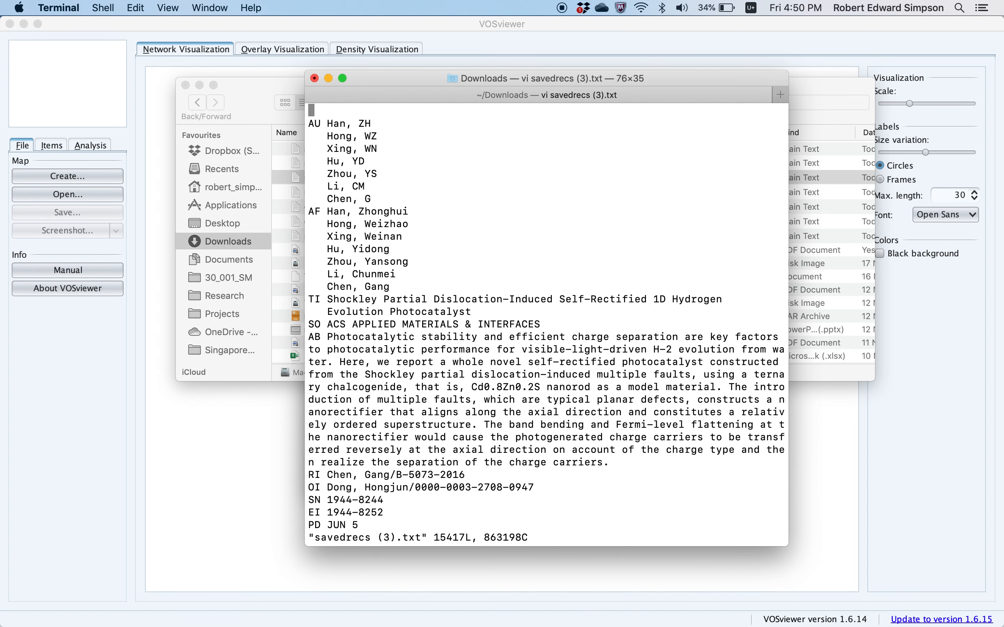
text(i)
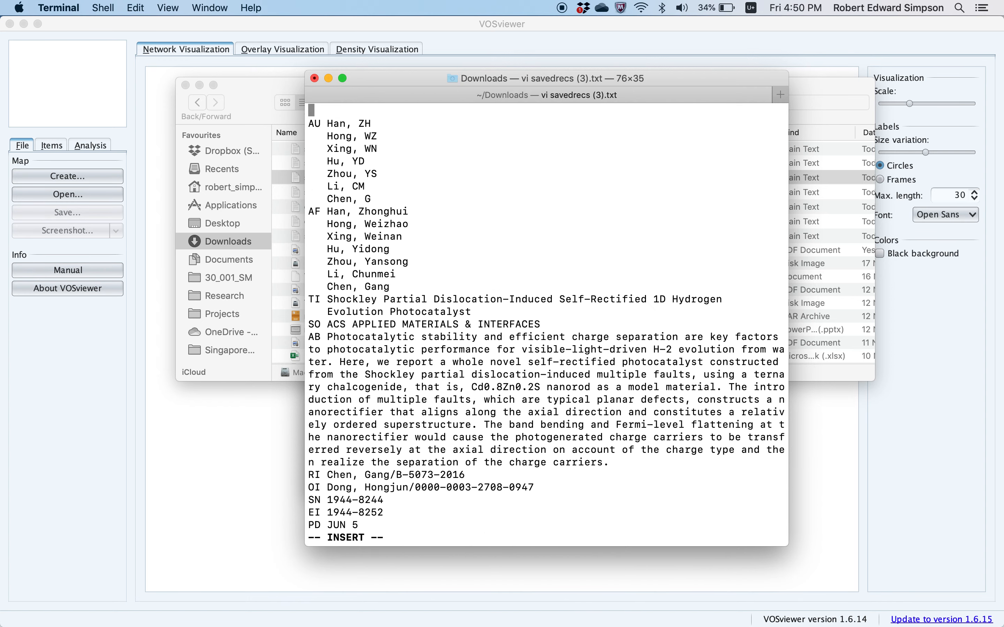
text(PT J)
key(Left)
key(Left)
key(Left)
key(Left)
key(Return)
key(Escape)
text(:wq)
key(Return)
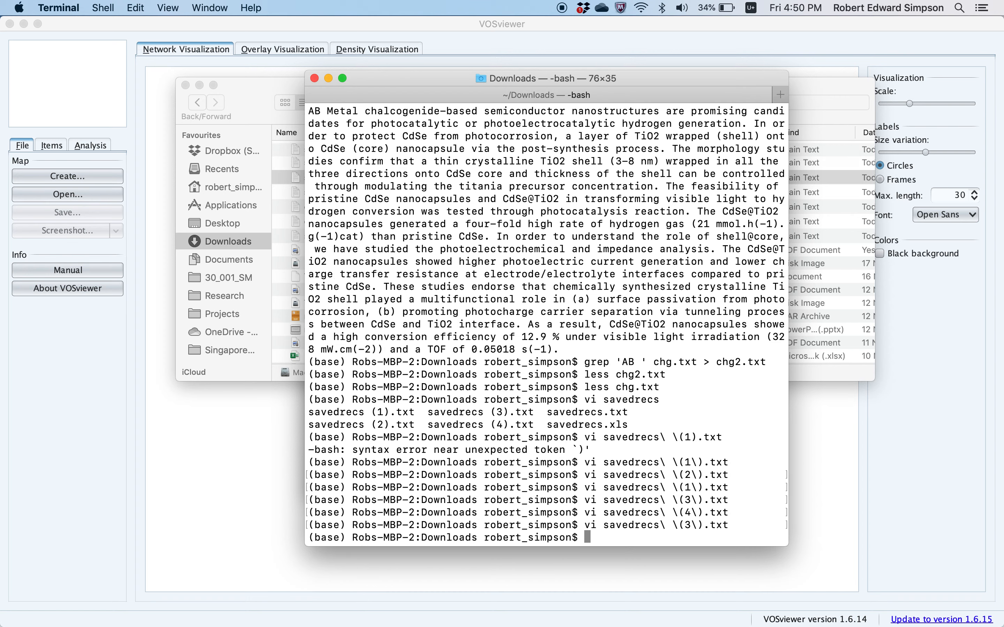
Open savedrecs (2).txt in vi, check the lines above its first AU line, and quit without changes.
key(Up)
key(Up)
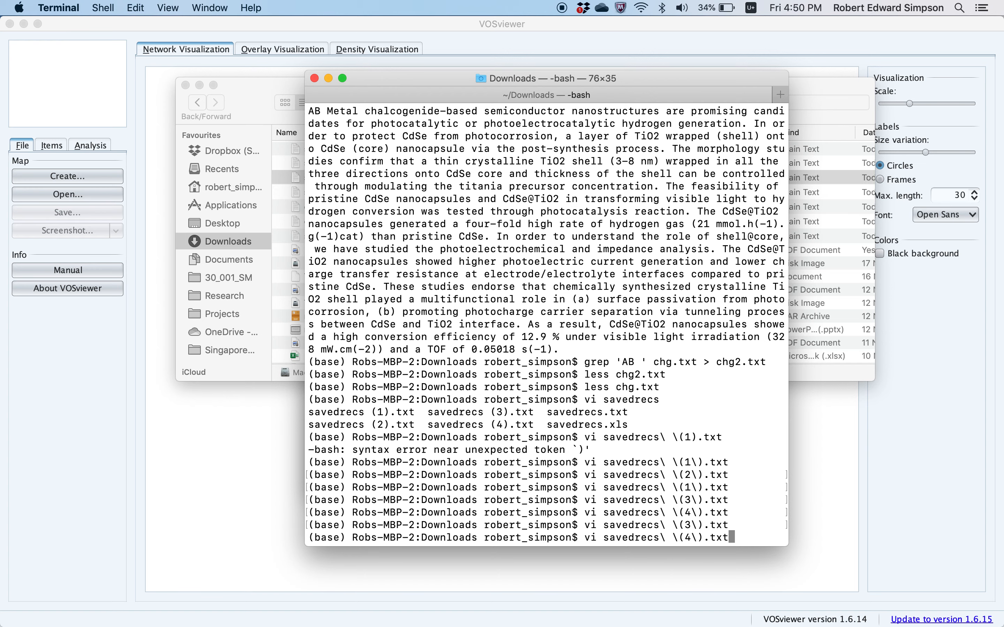
key(Up)
key(Left)
key(Left)
key(Left)
key(Left)
key(Left)
key(Left)
key(BackSpace)
text(2)
key(Return)
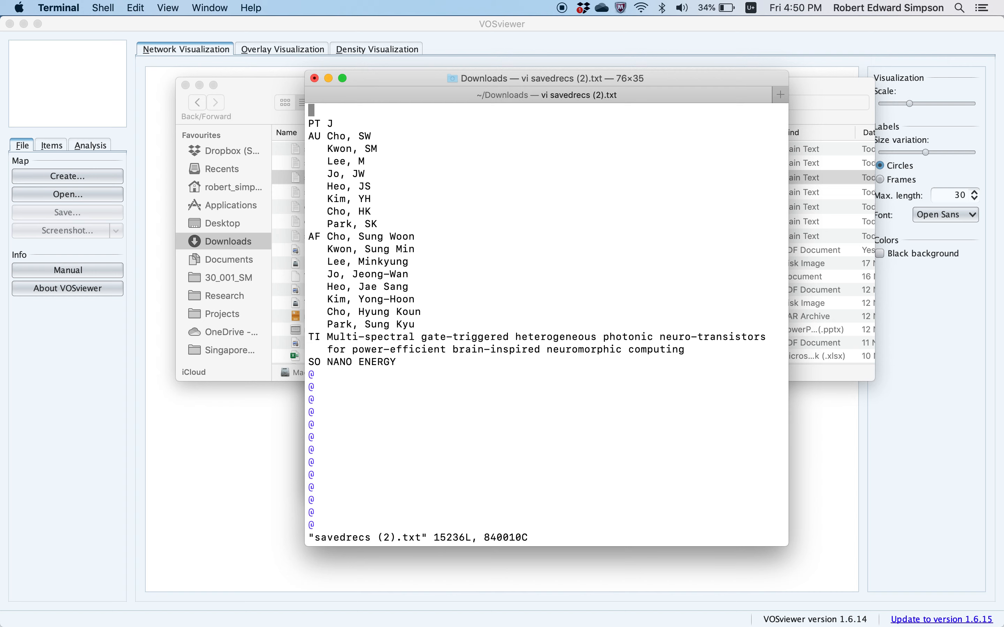
text(:q)
key(Return)
Open savedrecs (1).txt in vi, insert a "PT J" line between the top blank line and the first AU line, and save and quit.
key(Up)
key(Left)
key(Left)
key(Left)
key(Left)
key(Left)
key(Left)
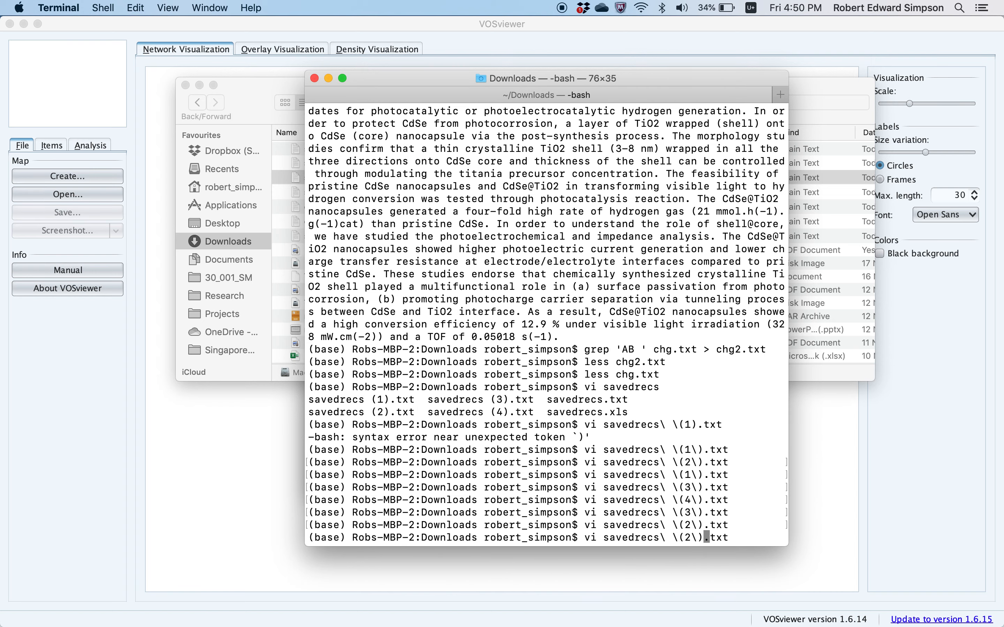
key(BackSpace)
text(1)
key(Return)
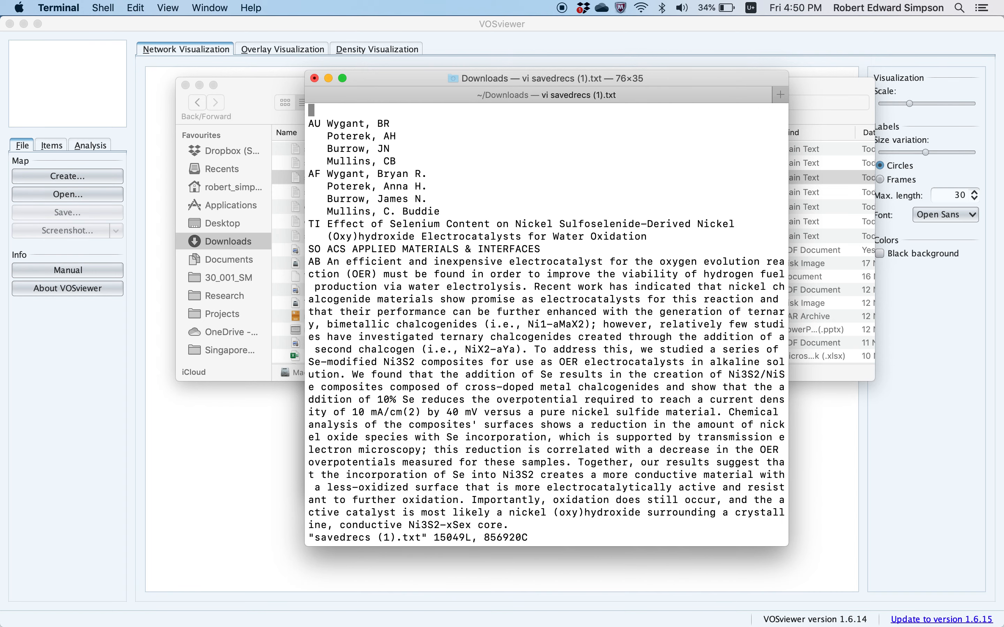
key(i)
key(Return)
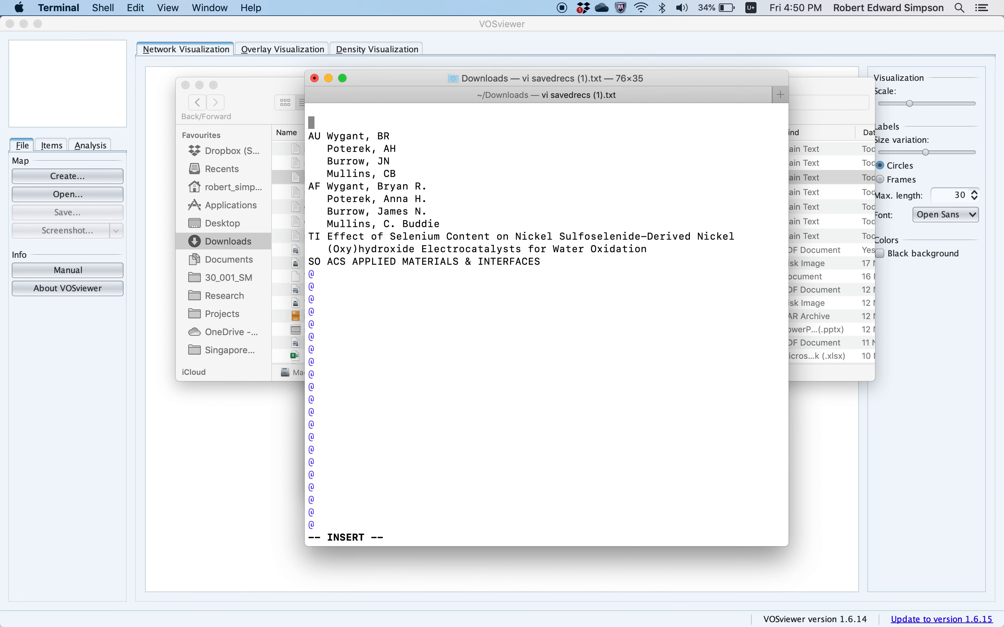
text(PT J)
key(Escape)
text(:wq)
key(Return)
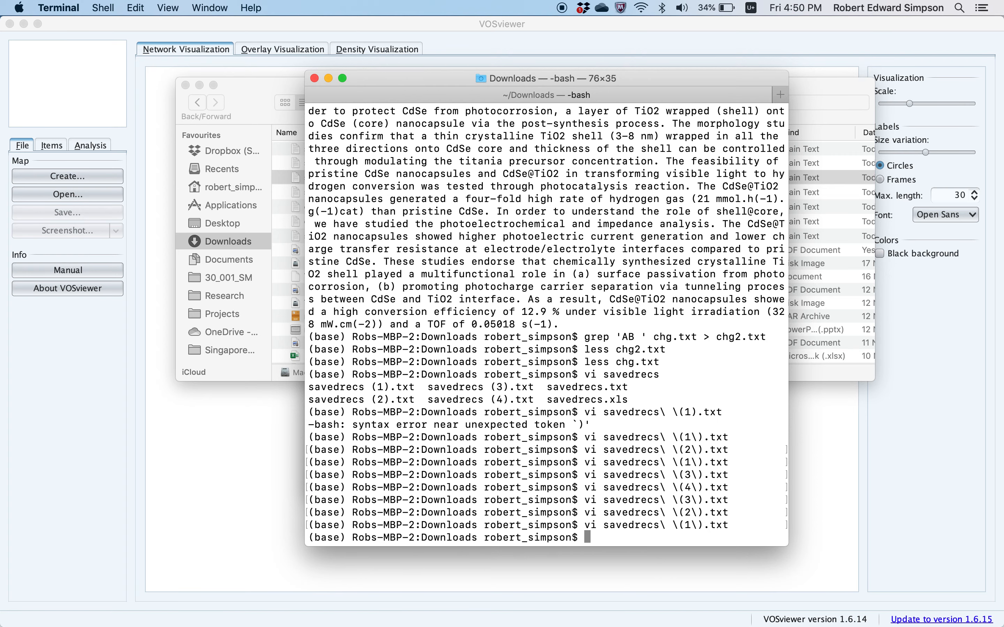
key(Up)
key(Left)
key(Left)
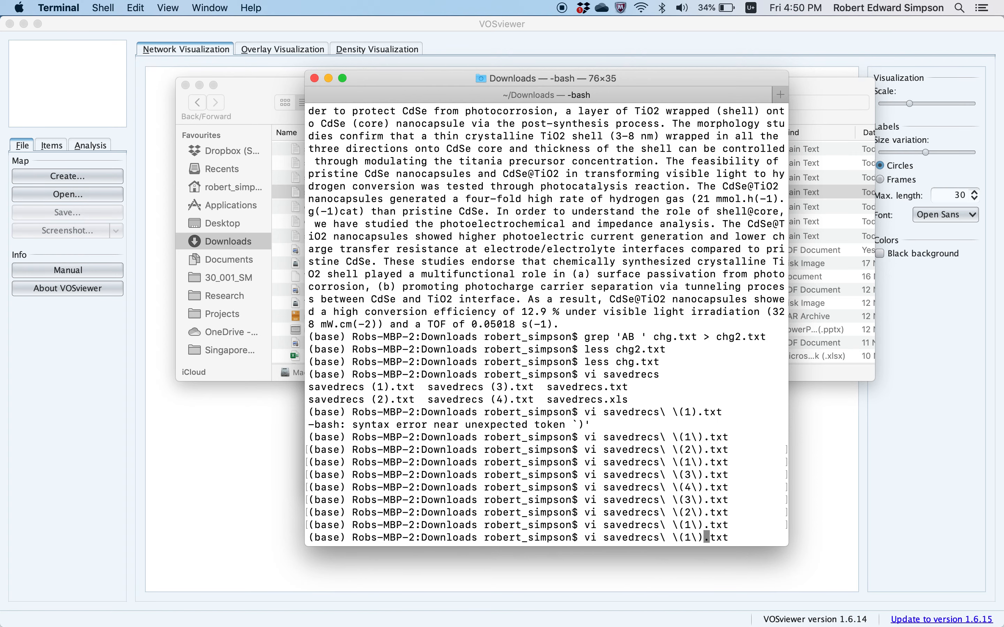
key(Right)
key(Left)
key(Left)
key(Left)
key(BackSpace)
text(5)
key(Return)
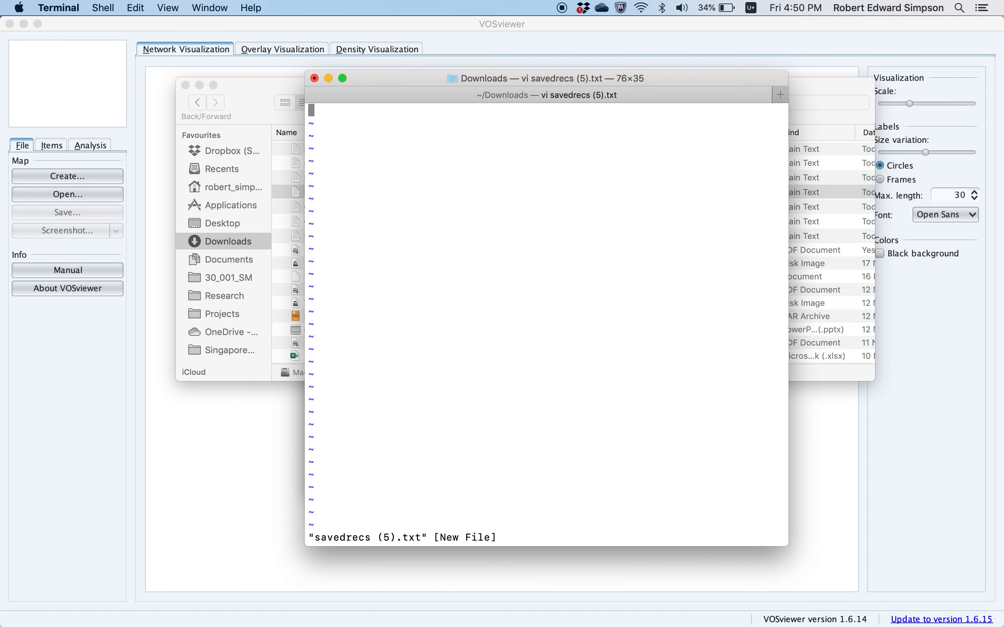
text(:q)
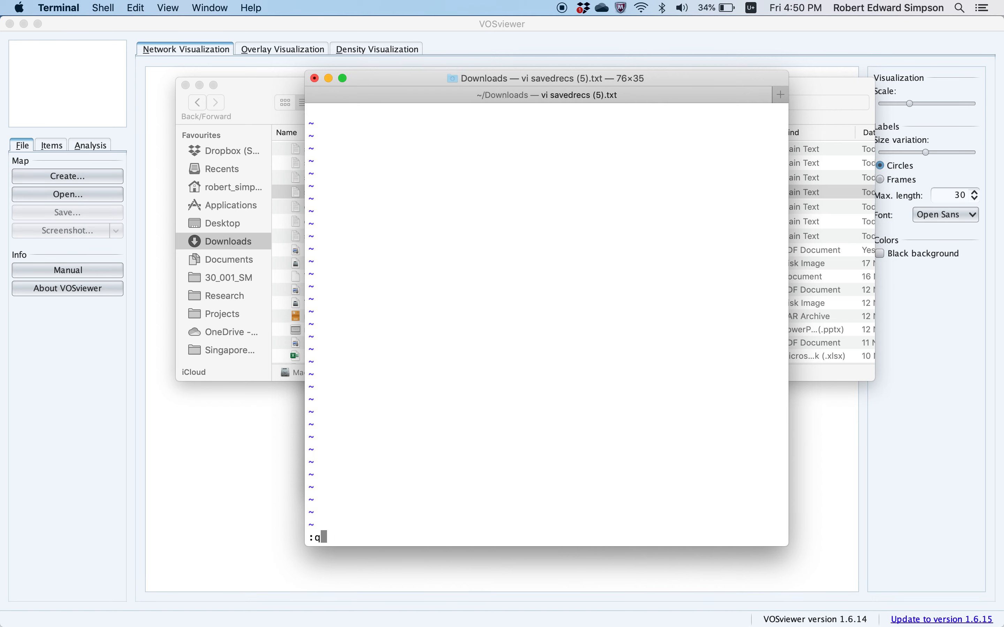
text(1)
key(BackSpace)
key(Return)
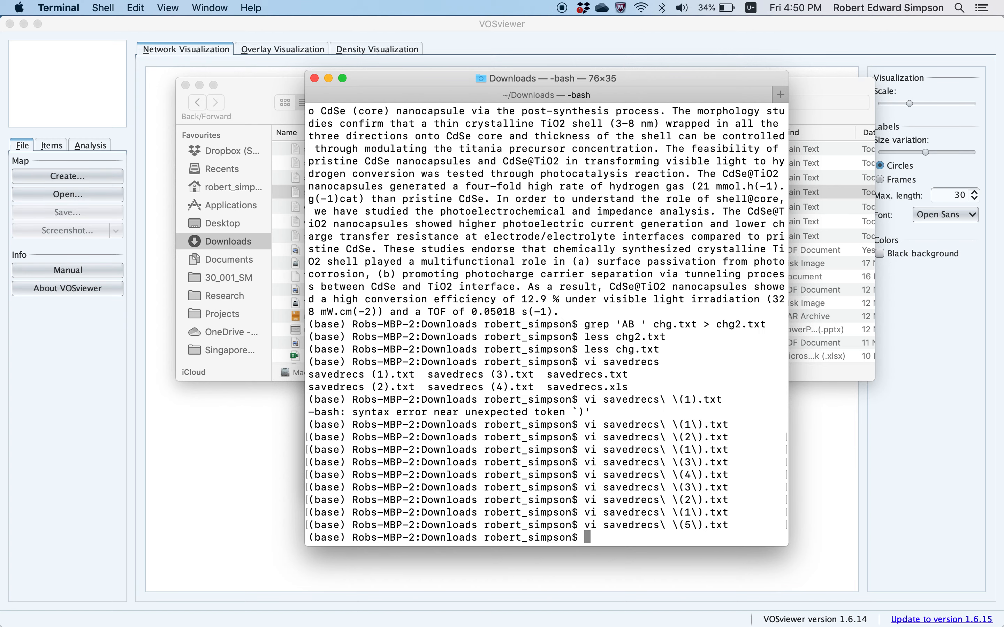
Open savedrecs (4).txt in vi, insert a blank line above the first PT J line, and save and quit with ":wq".
key(Up)
key(Left)
key(Left)
key(Left)
key(Left)
key(Left)
key(Left)
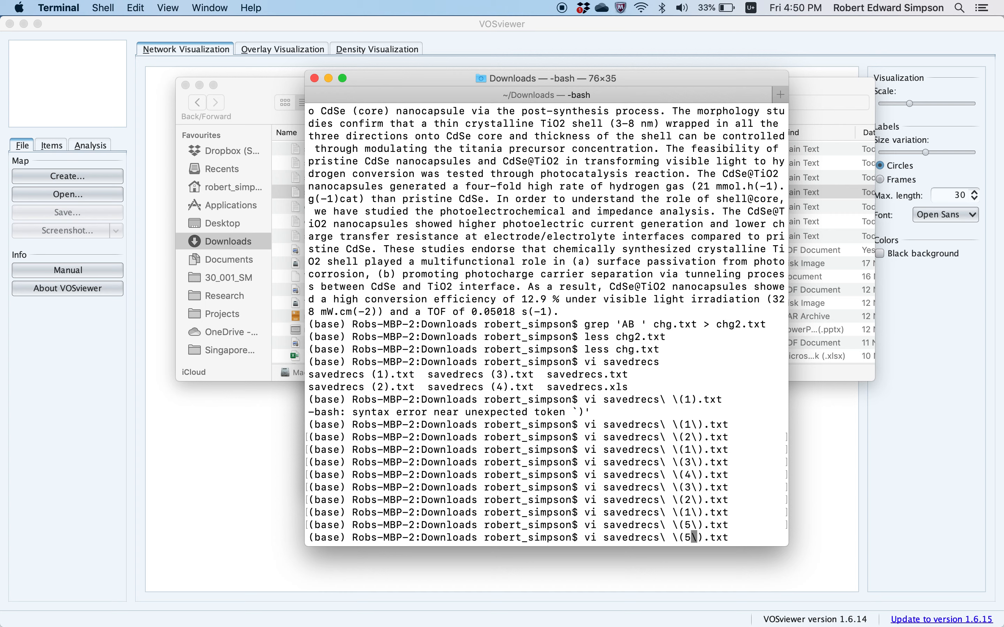
key(BackSpace)
text(4)
key(Return)
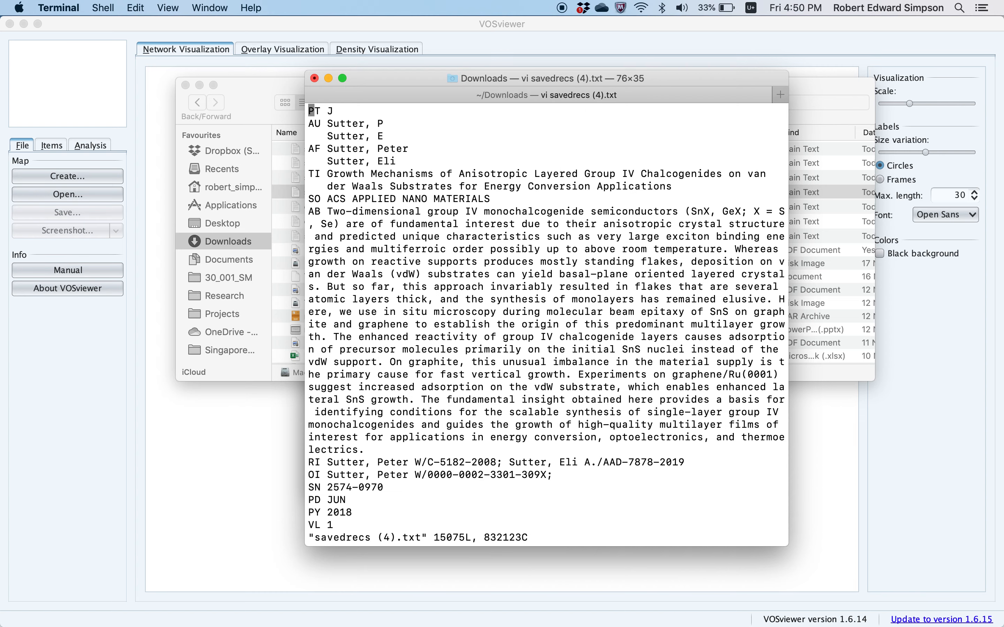
key(Escape)
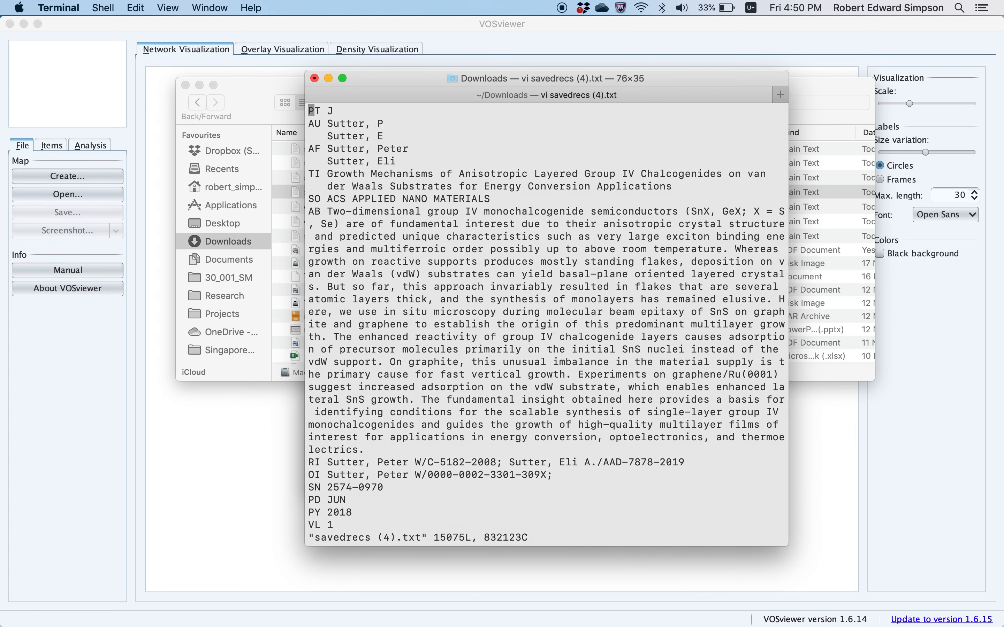
key(i)
key(Return)
key(Escape)
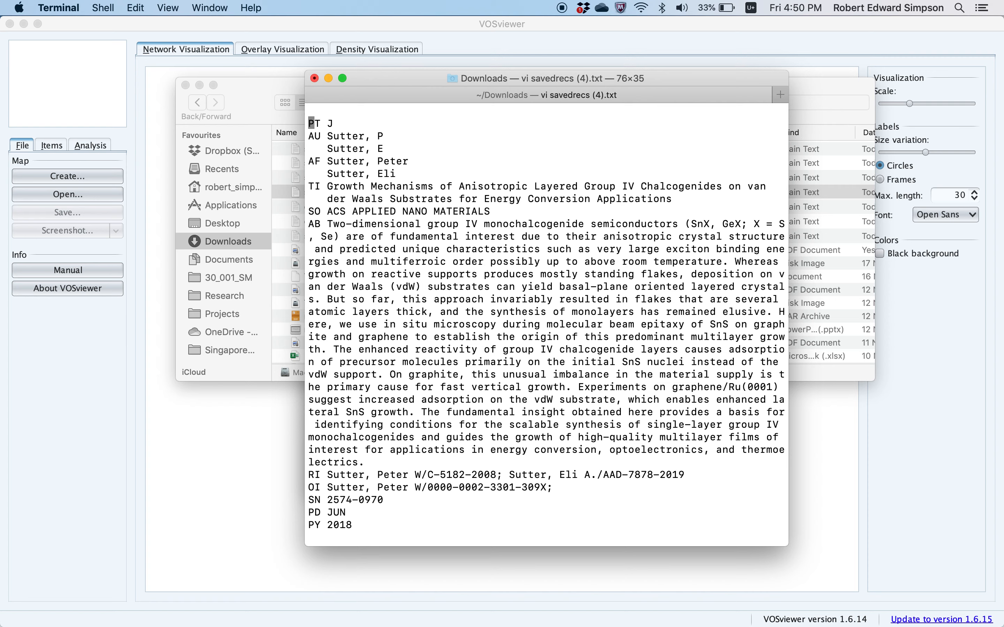
key(shift+g)
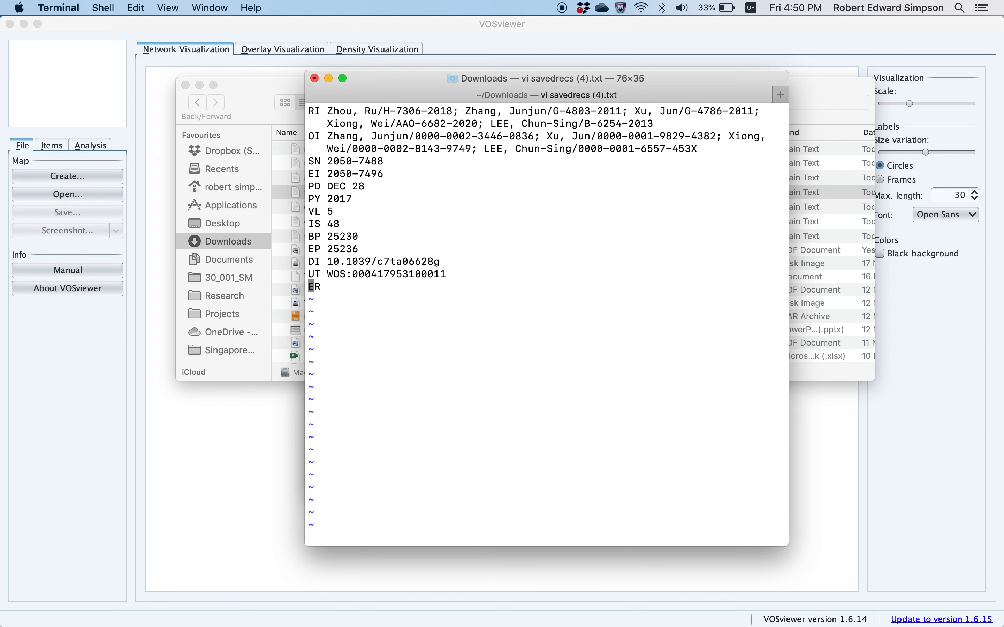
text(:wq)
key(Return)
Open savedrecs (3).txt in vi, check the beginning and end of the file, and quit without changes.
key(Up)
key(Left)
key(Left)
key(Left)
key(Left)
key(Left)
key(Left)
key(BackSpace)
text(3)
key(Return)
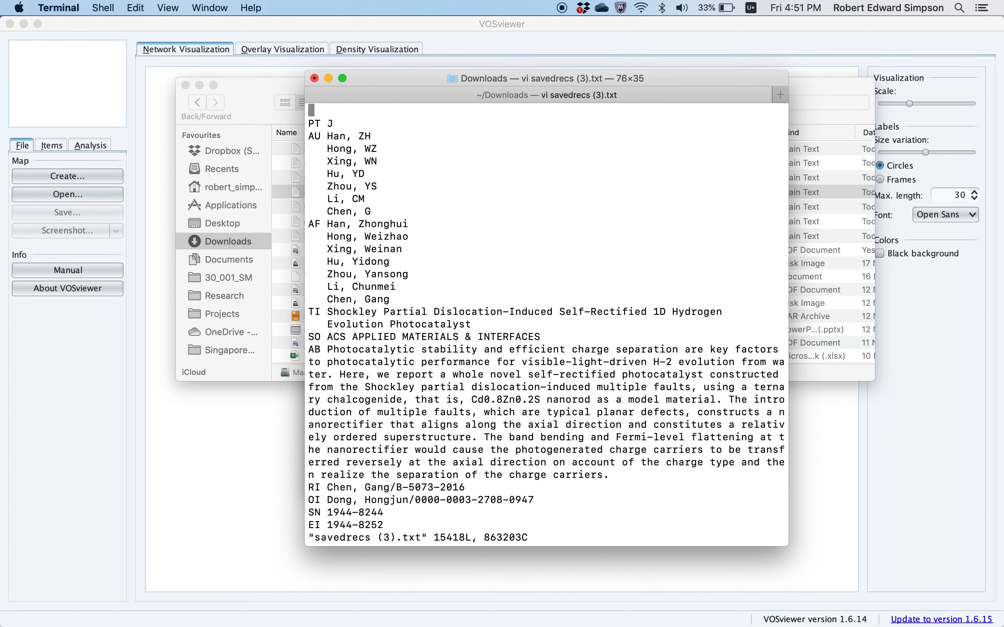
key(shift+g)
text(:q)
key(Return)
Open savedrecs (2).txt in vi, check the beginning and end of the file, and quit without changes.
key(Up)
key(Left)
key(Left)
key(Left)
key(Left)
key(Left)
key(Left)
key(BackSpace)
text(2)
key(Return)
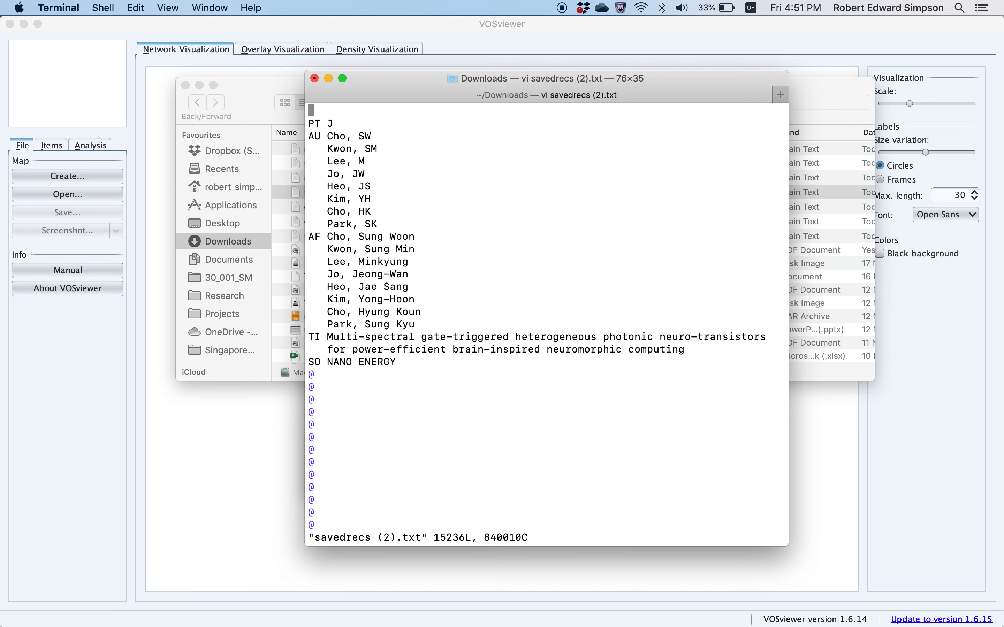
key(shift+g)
text(:q)
key(Return)
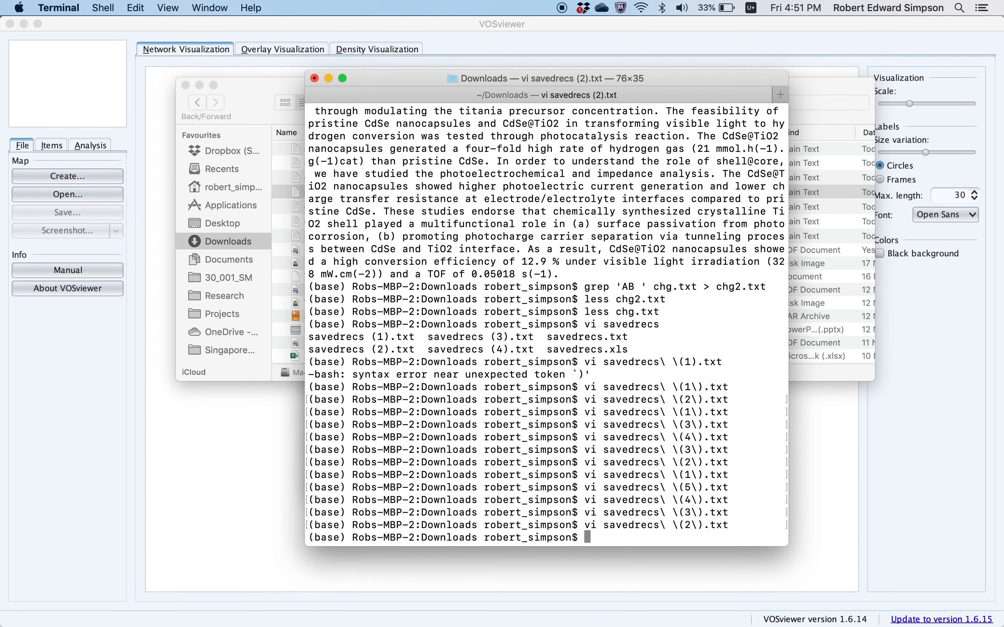
Open savedrecs.txt in vi and check the header lines above its first AU line.
key(Up)
key(Left)
key(Left)
key(Left)
key(Left)
key(BackSpace)
key(BackSpace)
key(BackSpace)
key(BackSpace)
key(BackSpace)
key(BackSpace)
key(BackSpace)
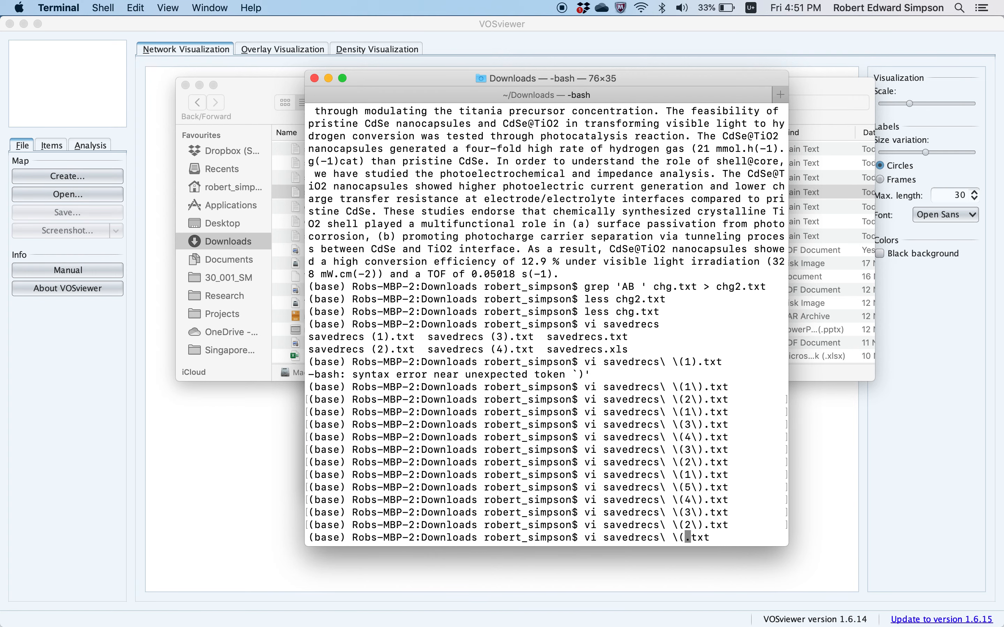
key(Return)
key(Down)
key(Down)
key(Down)
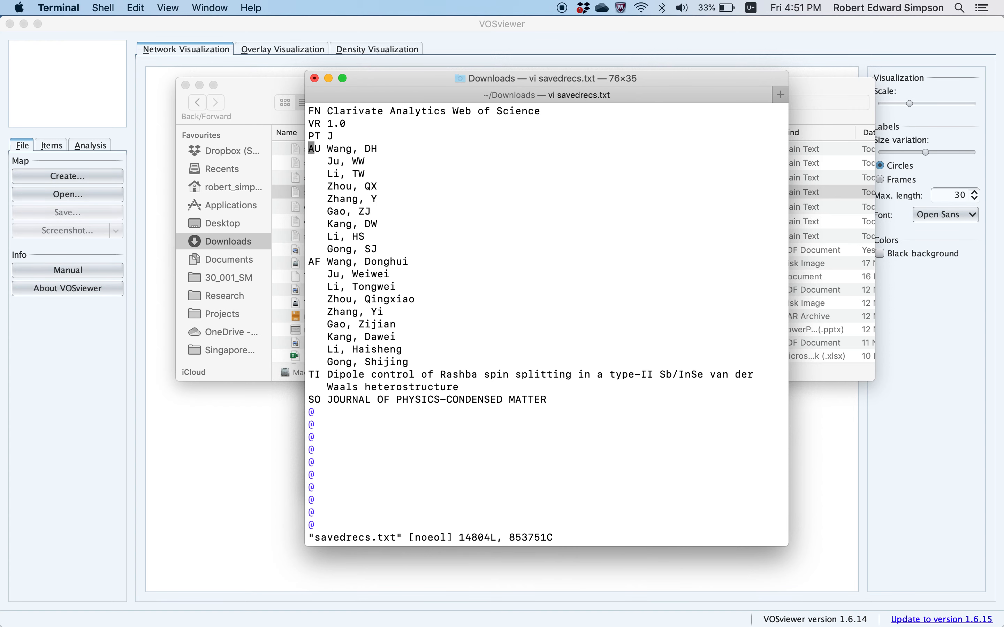
Delete the EF marker and the blank line before it at the end of savedrecs.txt, and save and quit with ":wq".
key(shift+g)
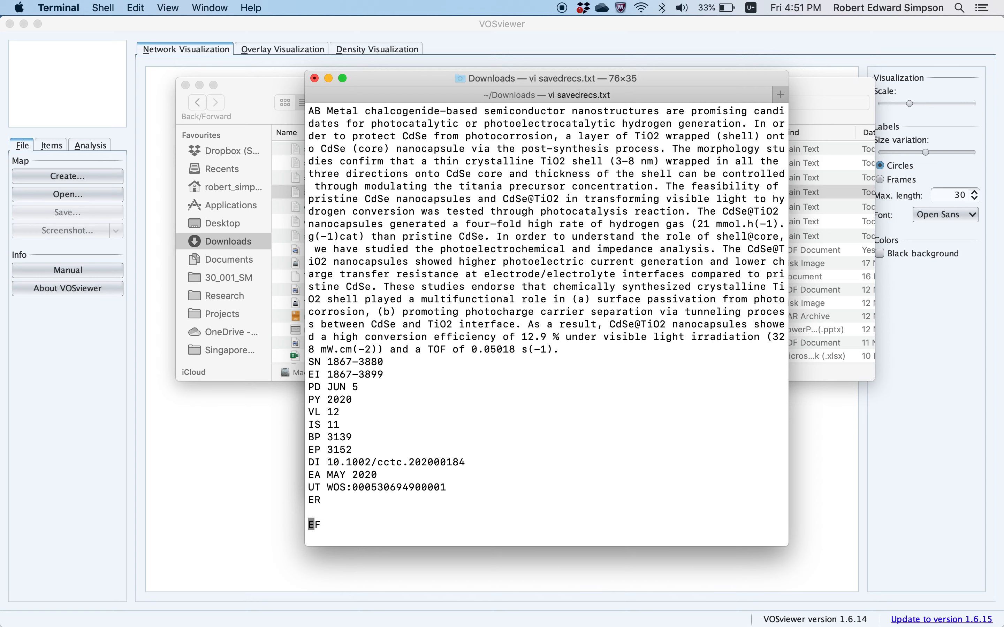
key(d)
key(d)
key(d)
key(d)
text(:wq)
key(Return)
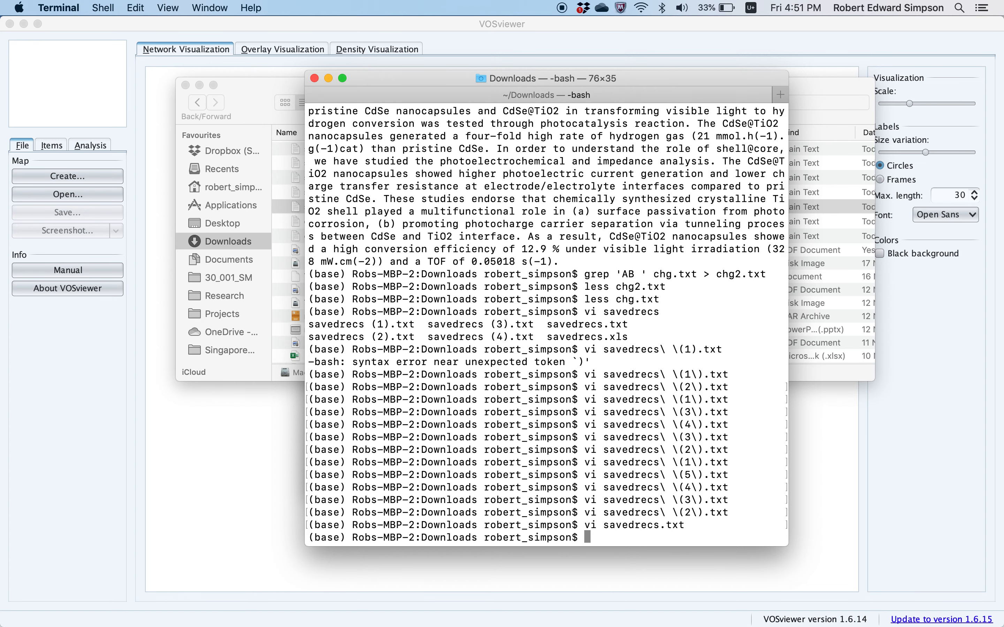
Append savedrecs.txt to chg.txt by running "cat savedrecs.txt >>chg.txt".
key(Up)
key(Up)
key(Up)
key(Up)
key(Up)
key(Up)
key(Up)
key(Up)
key(Up)
key(Up)
key(Up)
key(Up)
key(Up)
key(Up)
key(Up)
key(Up)
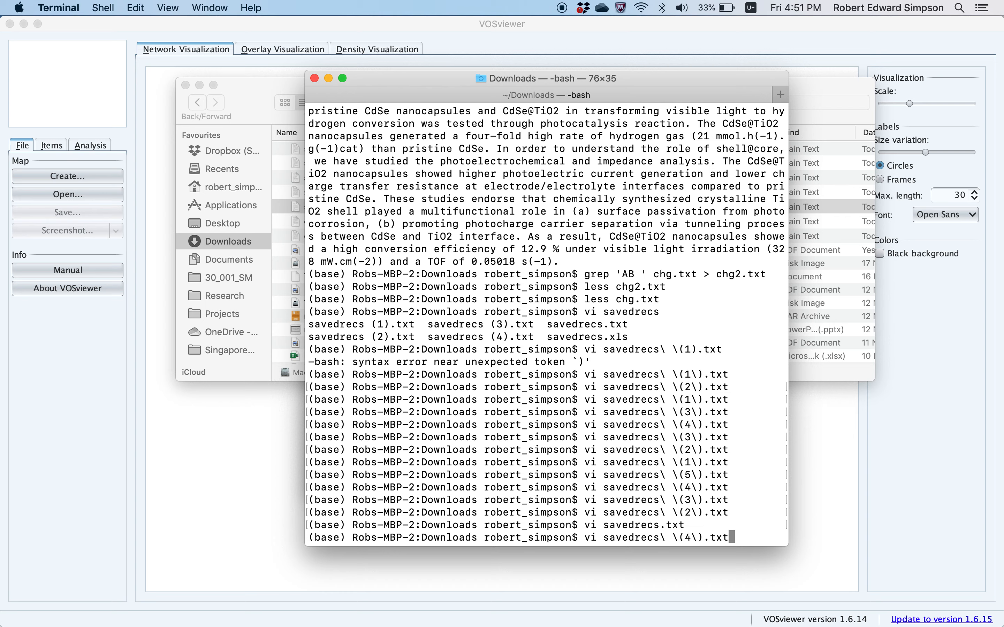
key(Up)
key(Up)
key(Up)
key(Down)
key(Down)
key(Down)
key(Up)
key(Up)
key(Up)
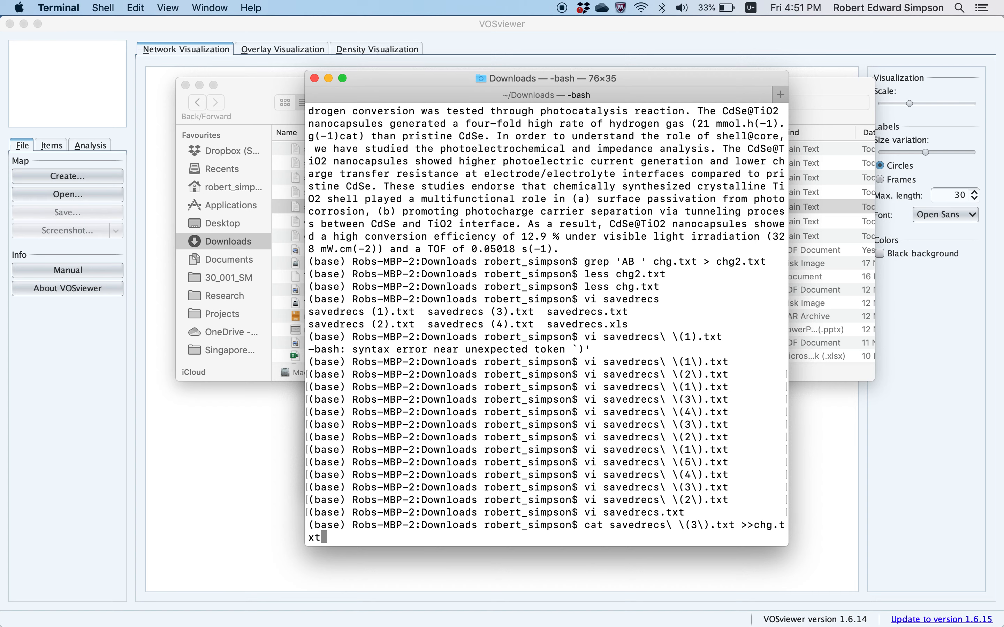
key(Up)
key(Up)
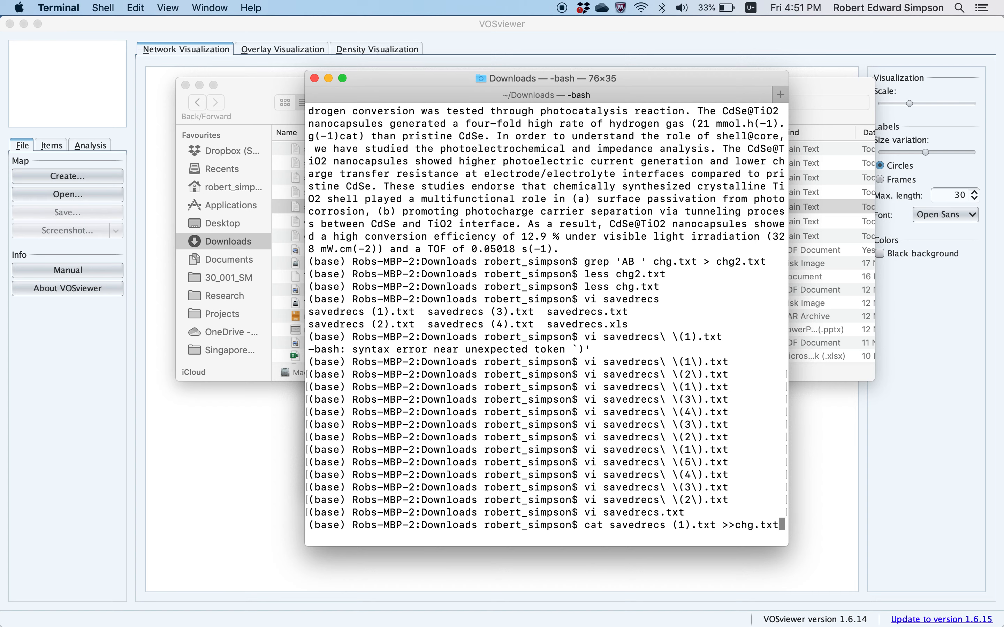
key(Up)
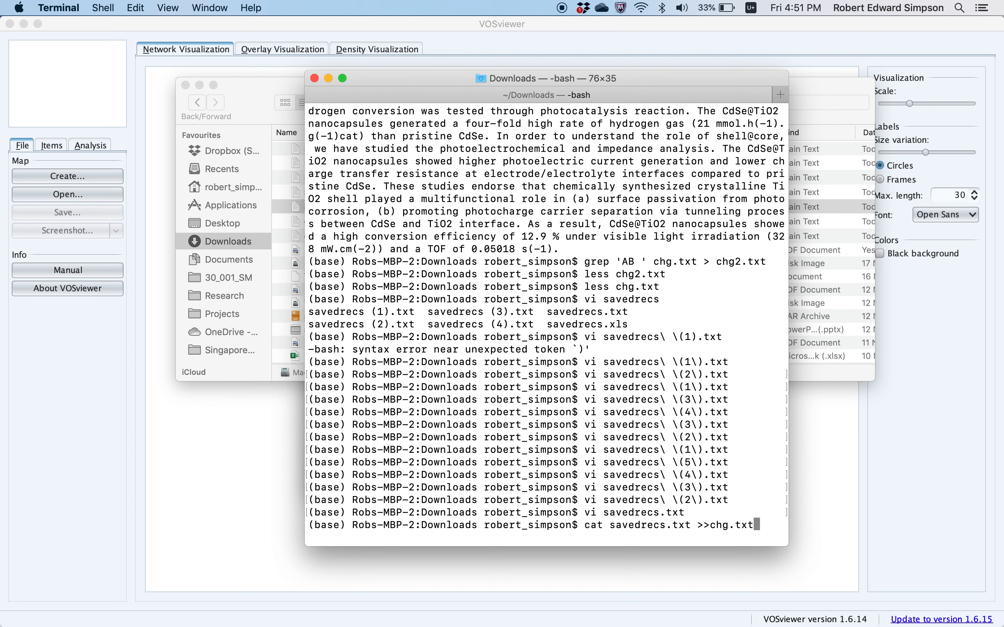
key(Return)
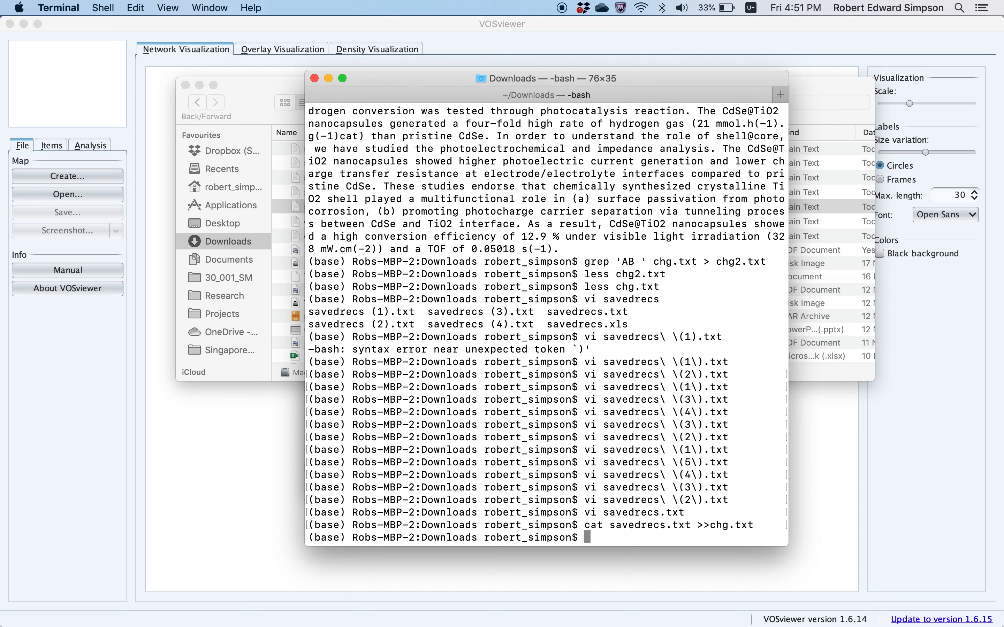
Overwrite chg.txt with the contents of savedrecs.txt by running "cat savedrecs.txt >chg.txt".
key(Up)
key(Left)
key(Left)
key(Left)
key(Left)
key(Left)
key(Left)
key(Left)
key(Left)
key(Left)
key(Left)
key(Left)
key(Left)
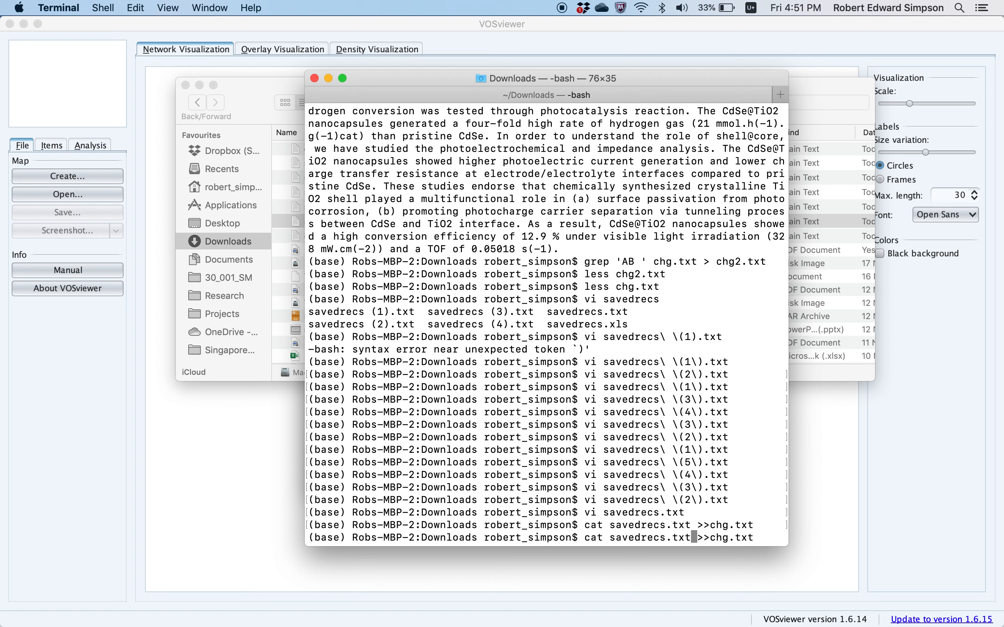
key(Right)
key(Right)
key(Right)
key(Right)
key(Right)
key(BackSpace)
key(Return)
Append savedrecs (1).txt to chg.txt with cat, escaping the space and parentheses in the file name.
key(Up)
key(Left)
key(Left)
key(Left)
key(Up)
key(Left)
key(Left)
key(Left)
key(Left)
key(Left)
key(Left)
key(Left)
key(Left)
key(Left)
key(Left)
key(Left)
key(Left)
key(Left)
key(Left)
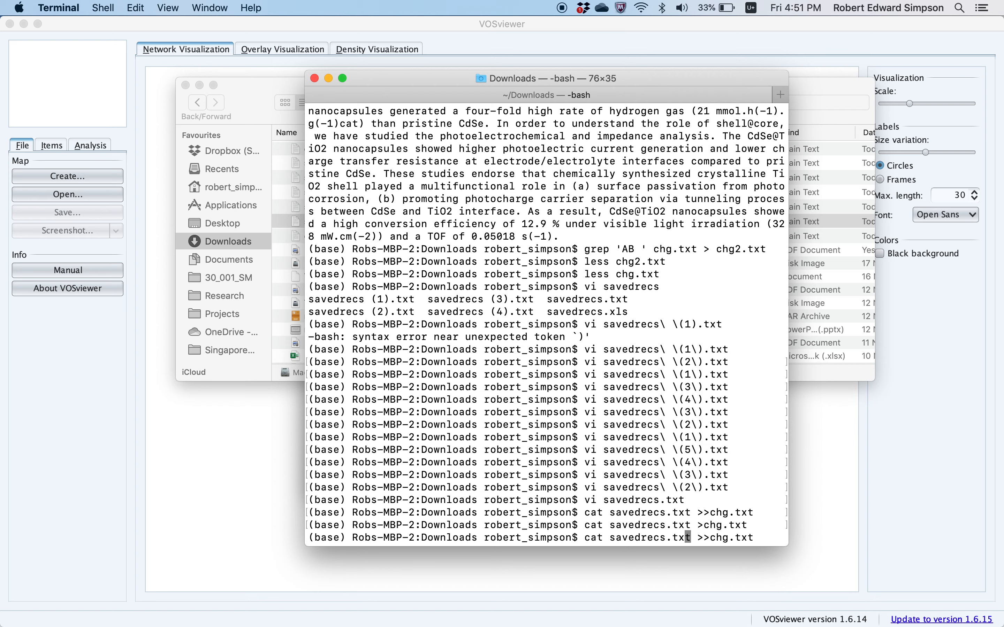
text(\ \(1)
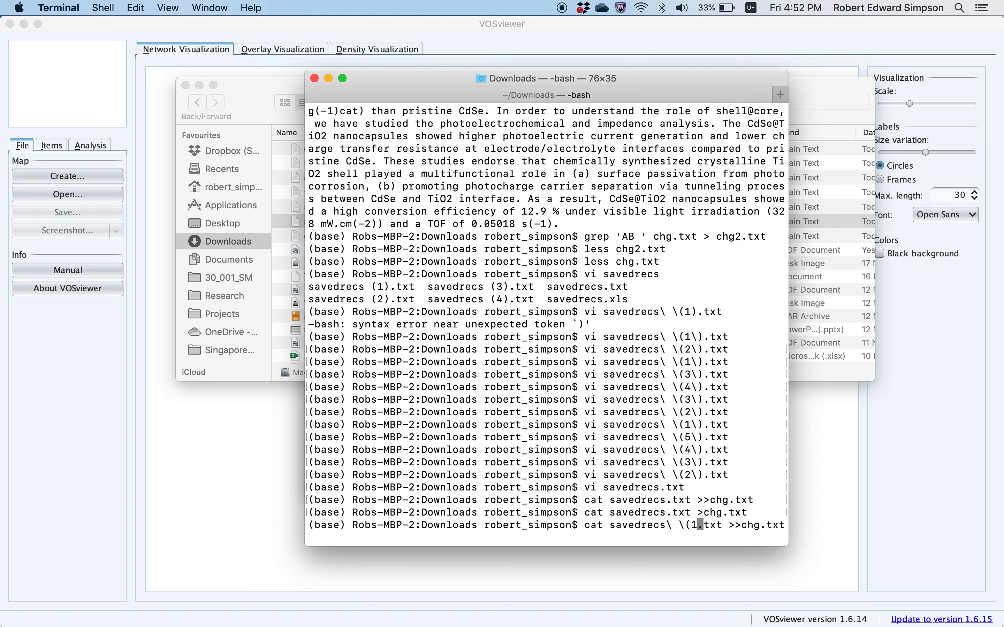
text(\))
key(Return)
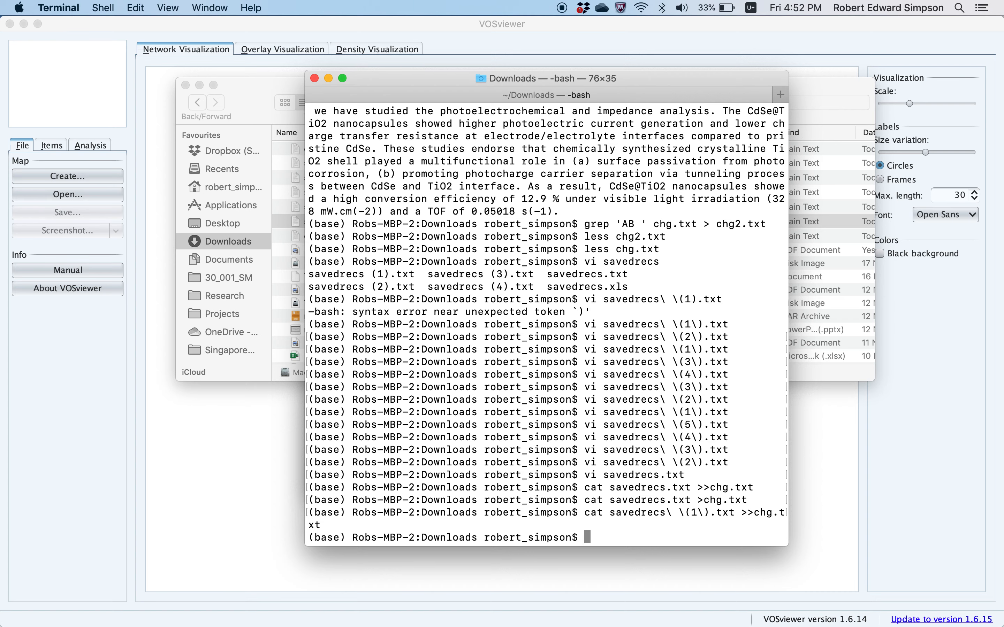
Append savedrecs (2).txt to chg.txt with cat and ">>".
key(Up)
key(Left)
key(Left)
key(Left)
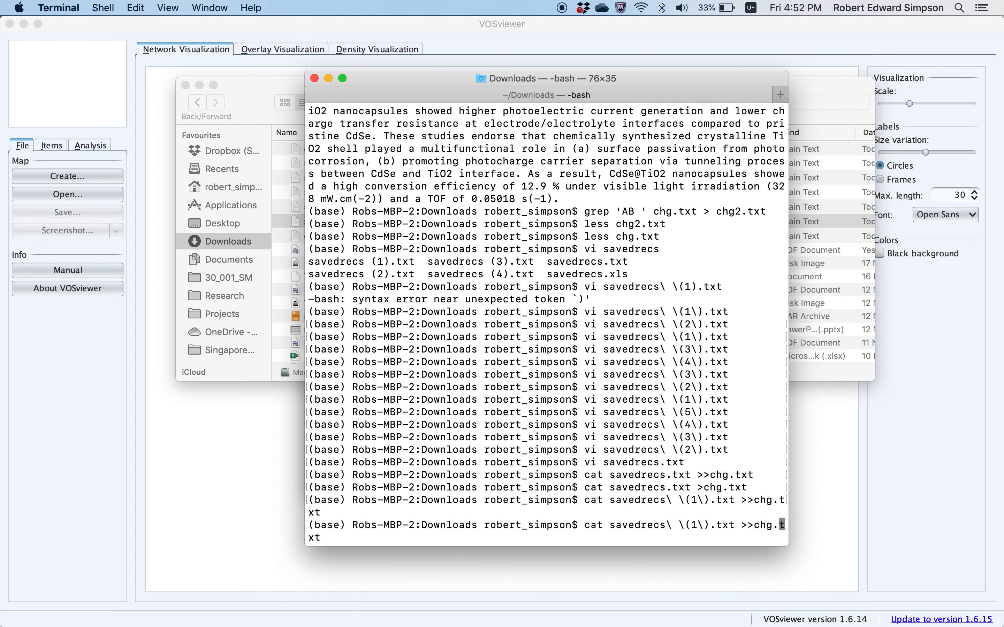
key(Left)
key(Left)
key(Left)
key(Left)
key(Left)
key(Left)
key(Left)
key(Left)
key(Left)
key(Left)
key(Left)
key(Left)
key(Left)
key(BackSpace)
text(2)
key(Return)
Append savedrecs (3).txt to chg.txt with cat and ">>".
key(Up)
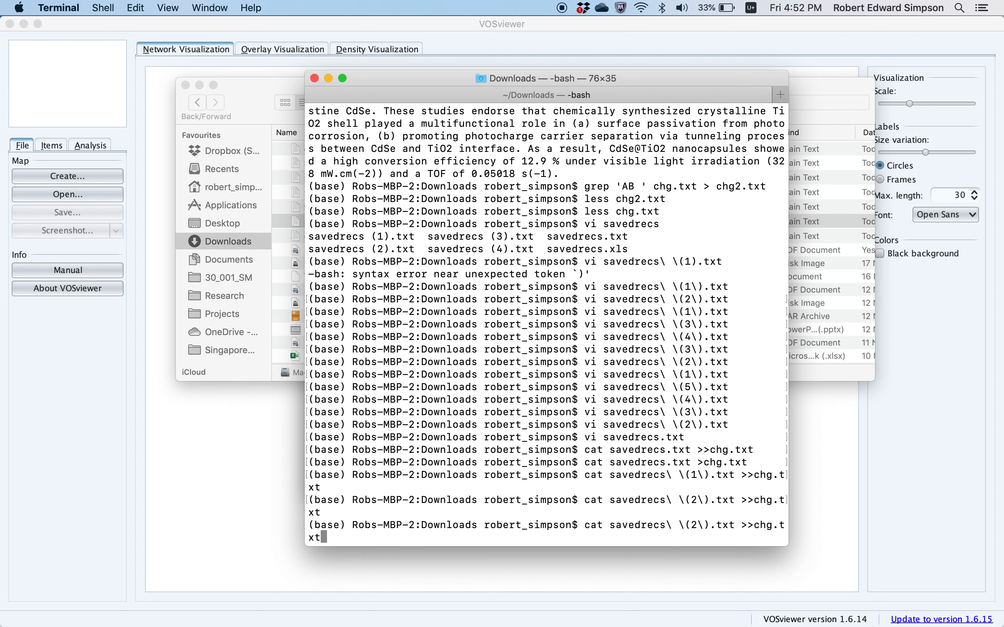
key(Left)
key(Left)
key(Left)
key(Left)
key(Left)
key(Left)
key(Left)
key(Left)
key(Left)
key(Left)
key(Left)
key(Left)
key(Left)
key(Left)
key(Left)
key(Left)
key(BackSpace)
text(3)
key(Return)
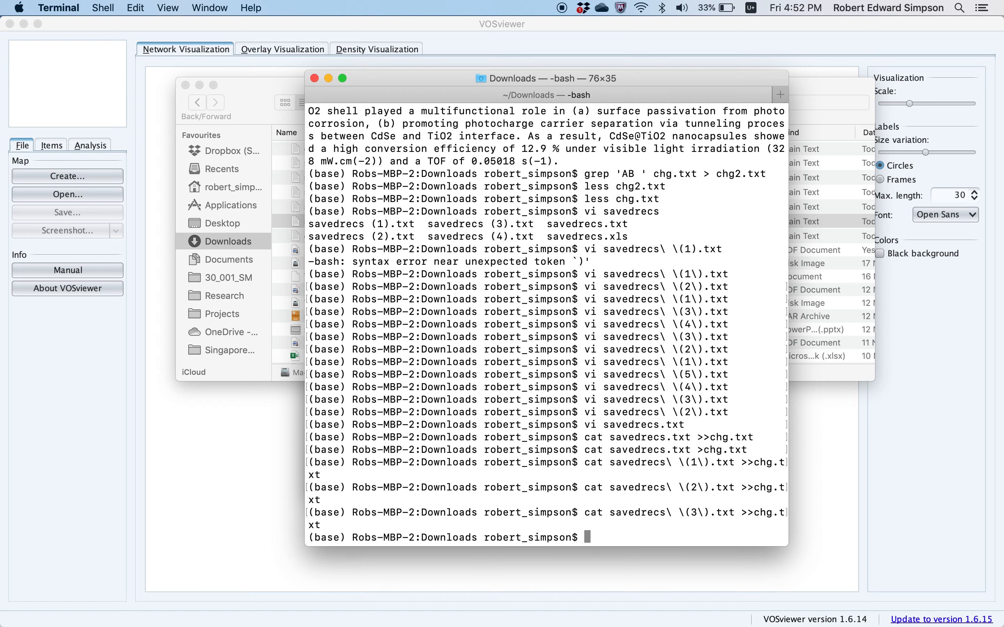
Append savedrecs (4).txt to chg.txt with cat and ">>".
key(Up)
key(Left)
key(Left)
key(Left)
key(Left)
key(Left)
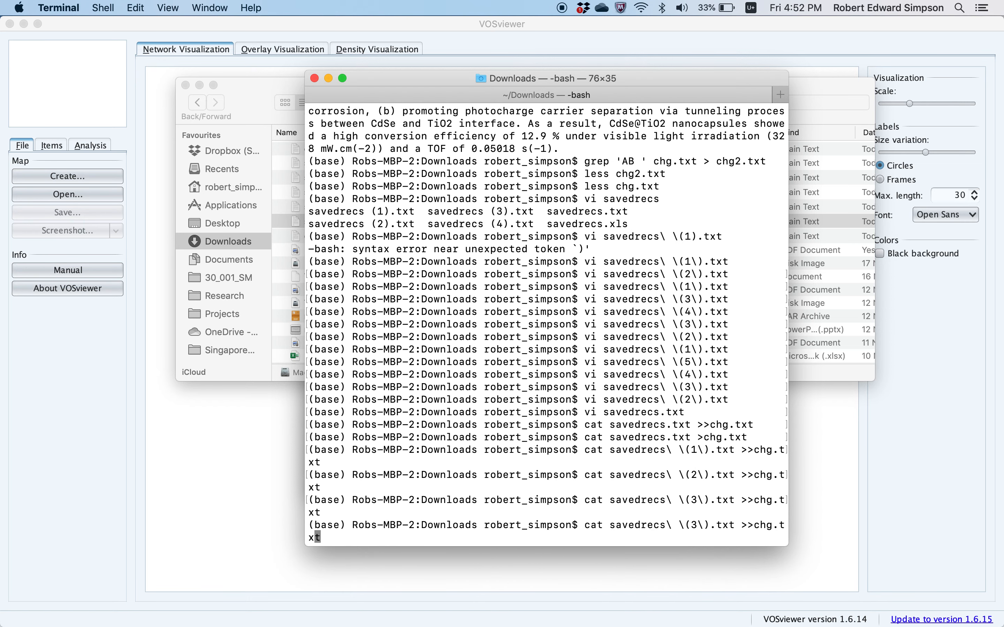
key(Left)
key(Left)
key(Left)
key(Left)
key(Left)
key(Left)
key(Left)
key(Left)
key(Left)
key(Left)
key(Left)
key(BackSpace)
text(4)
key(Return)
Open the combined chg.txt file for viewing with less.
text(less )
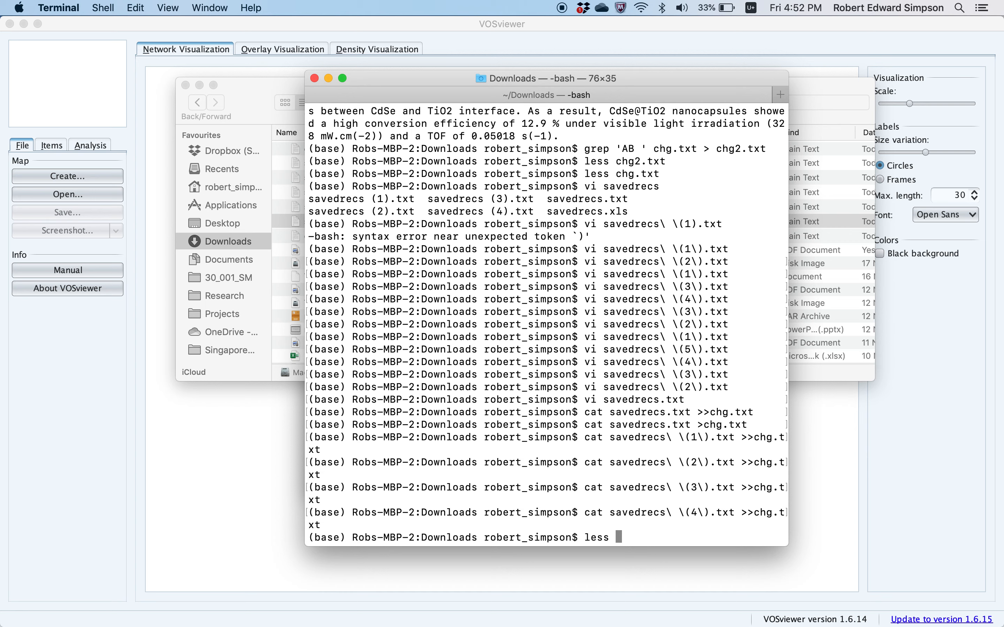
text(chg)
key(Tab)
text(.)
key(Tab)
key(Return)
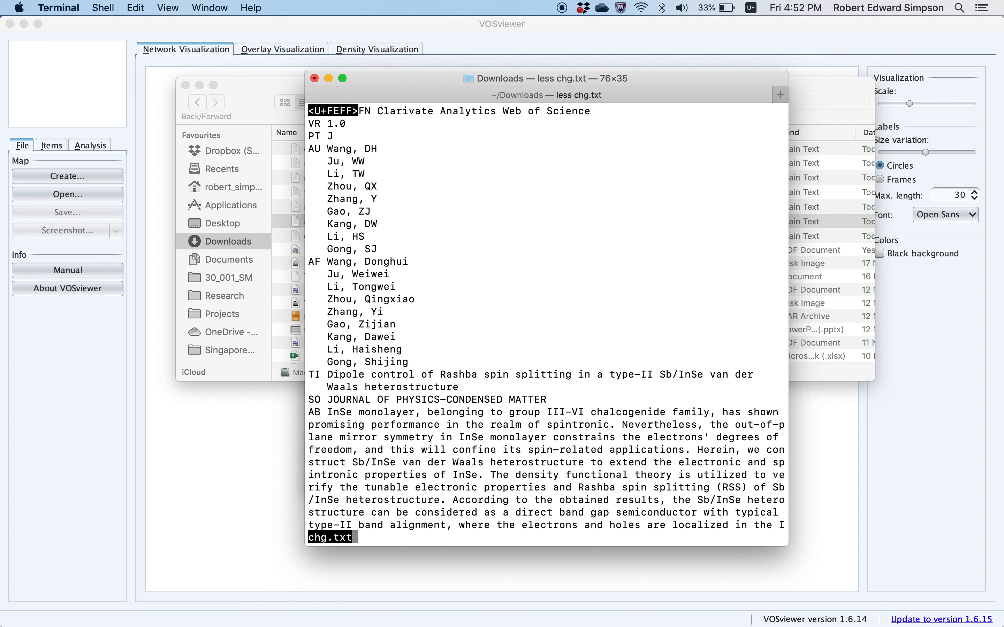
Examine the Web of Science records in chg.txt, from the first entry to the end of the file.
key(Down)
key(Down)
key(Down)
key(Down)
key(Down)
key(Down)
key(Down)
key(Down)
key(Down)
key(Down)
key(Down)
key(Down)
key(Down)
key(Down)
key(Down)
key(Down)
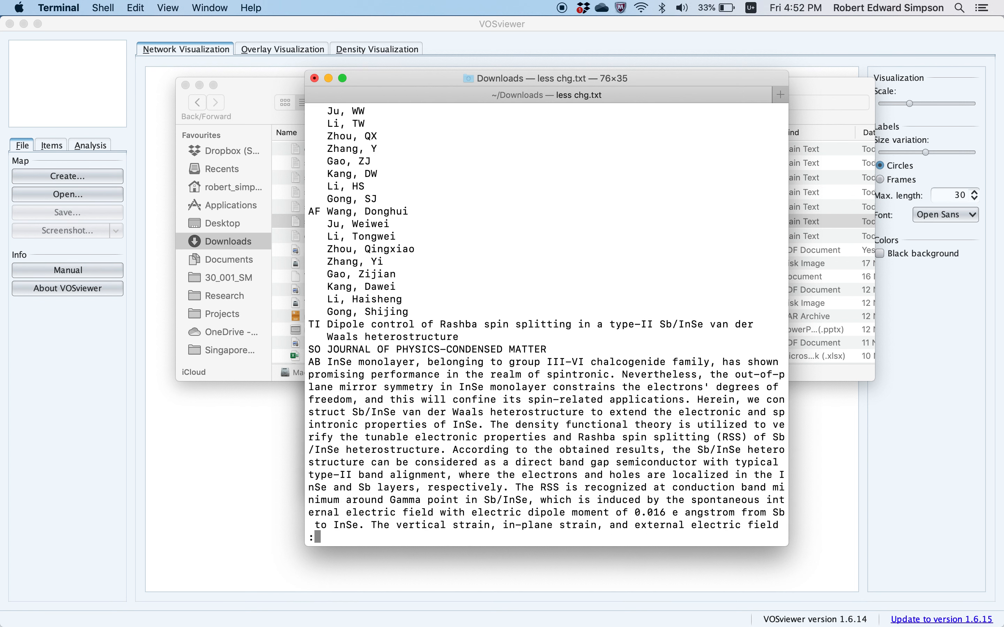
key(Down)
key(Down)
key(Down)
key(Down)
key(Down)
text(33333333333)
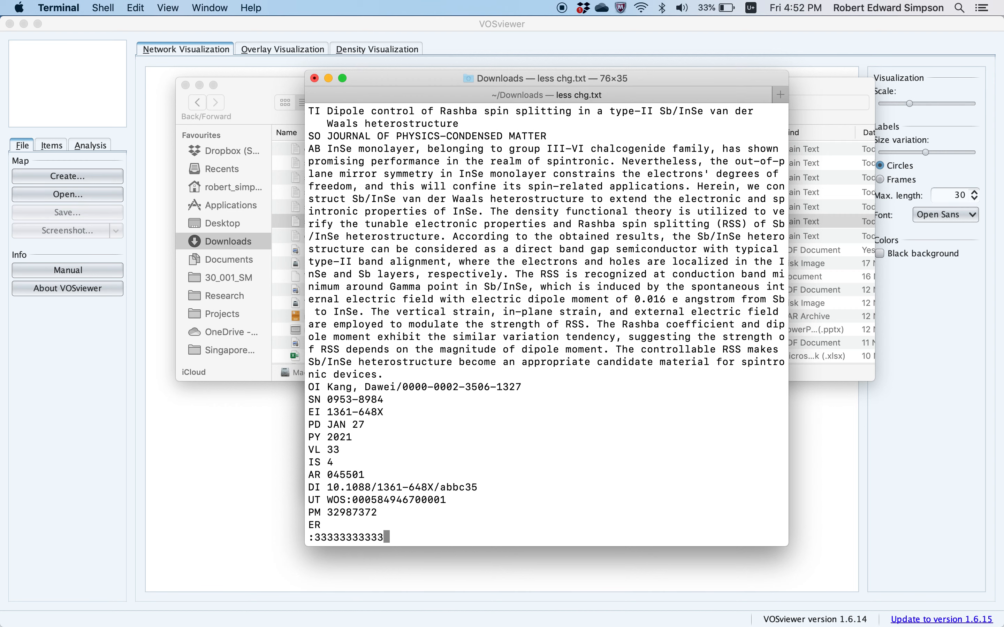
key(BackSpace)
key(BackSpace)
key(BackSpace)
key(BackSpace)
key(BackSpace)
key(BackSpace)
key(BackSpace)
key(BackSpace)
key(BackSpace)
key(BackSpace)
key(BackSpace)
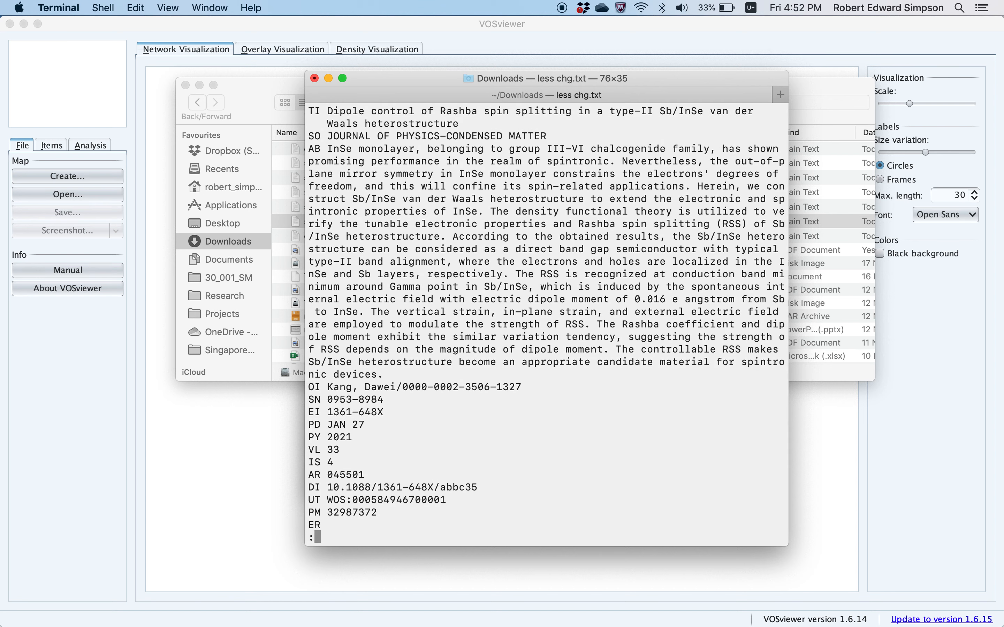
key(Escape)
key(Escape)
key(Down)
key(Down)
text(33333333)
key(Return)
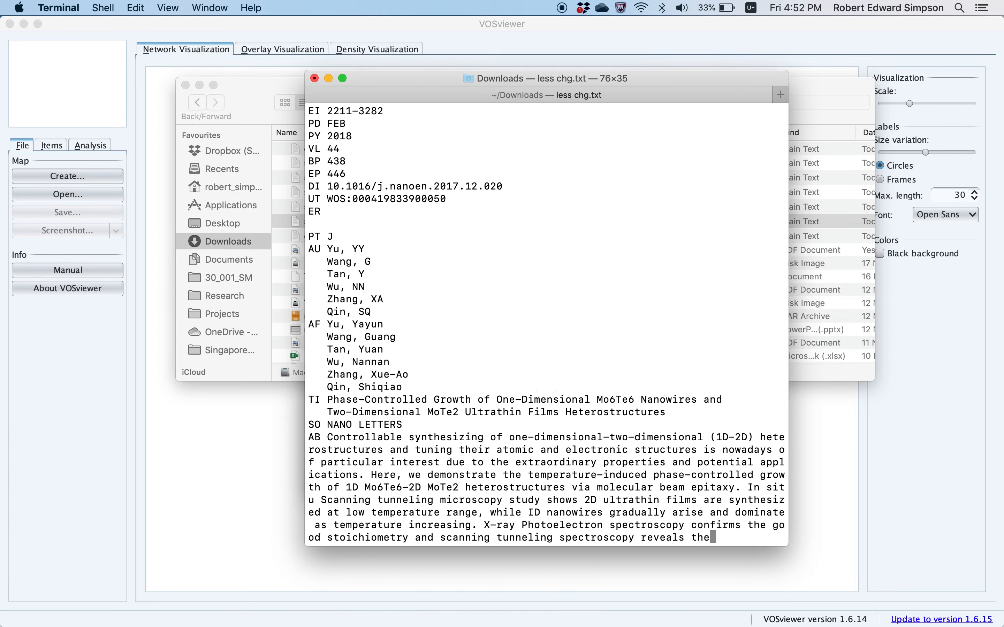
text(333333333333333333333)
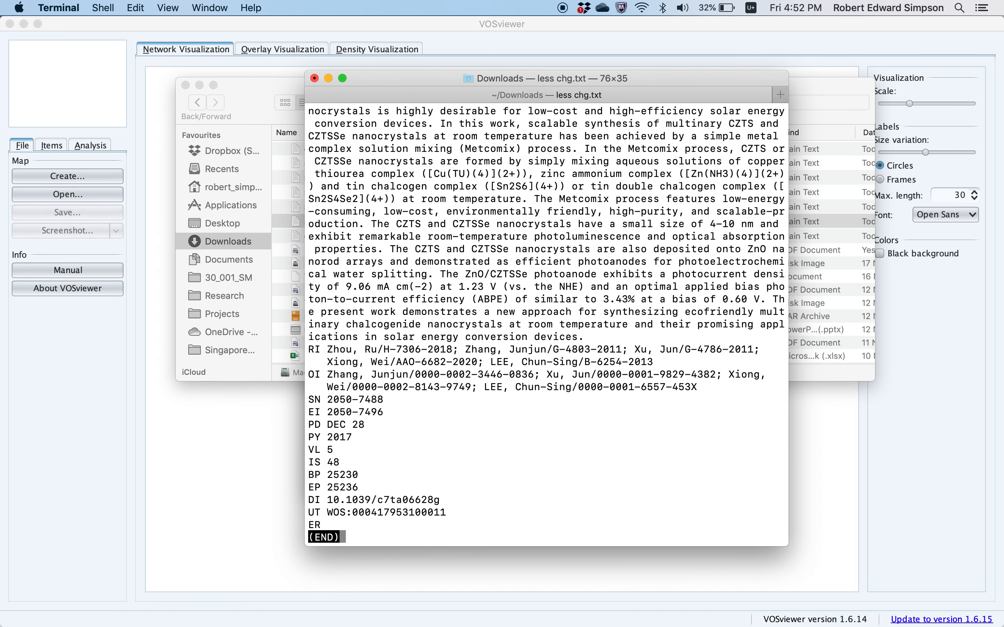
key(space)
Edit chg.txt in vi to add an EF line, separated by a blank line, after the final ER record; save and quit.
key(v)
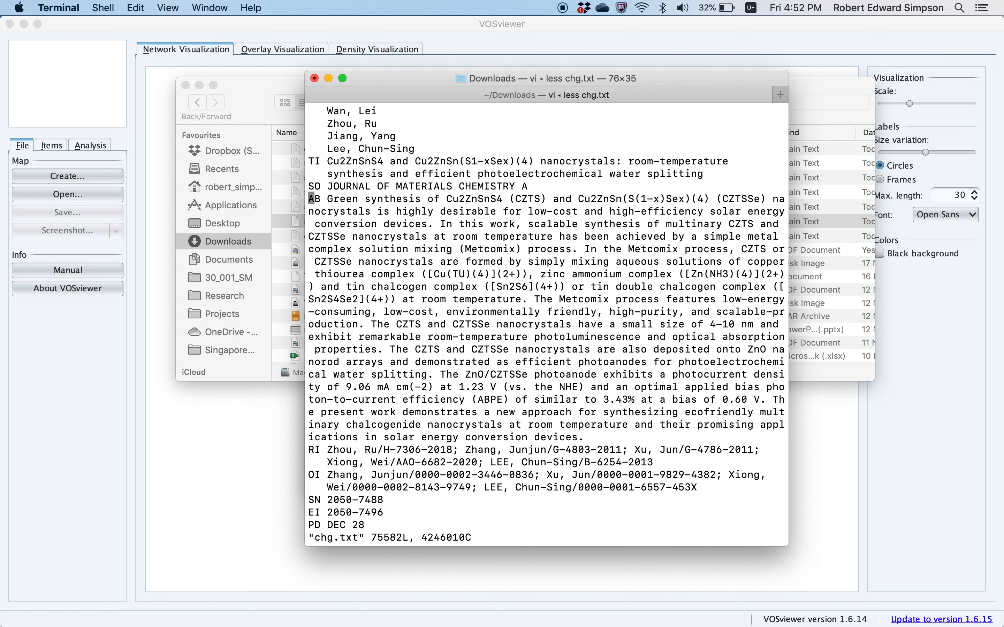
key(shift+g)
key(l)
key(l)
key(i)
key(Right)
key(Return)
key(Return)
text(EF)
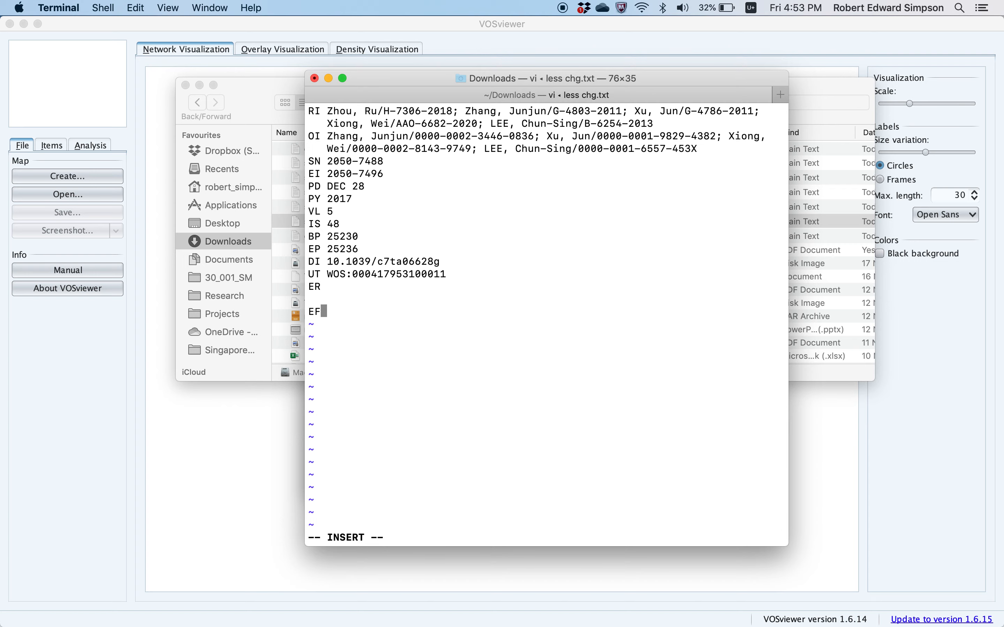
key(Escape)
text(:wq)
key(Return)
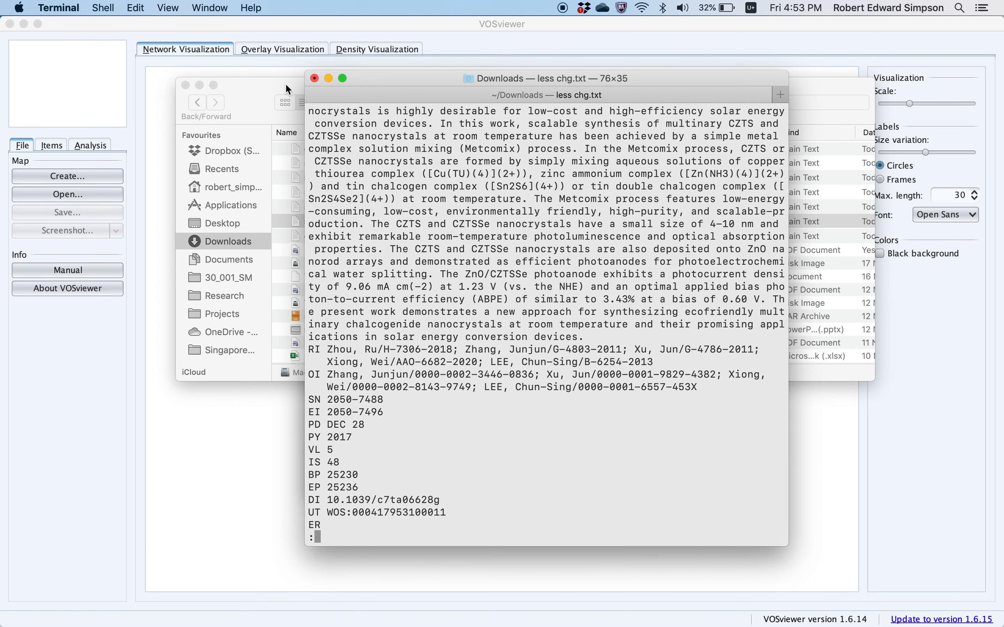
Switch to VOSviewer and load chg.txt from Downloads as the Web of Science file, continuing to the analysis type choices.
key(super+Tab)
key(super+Tab)
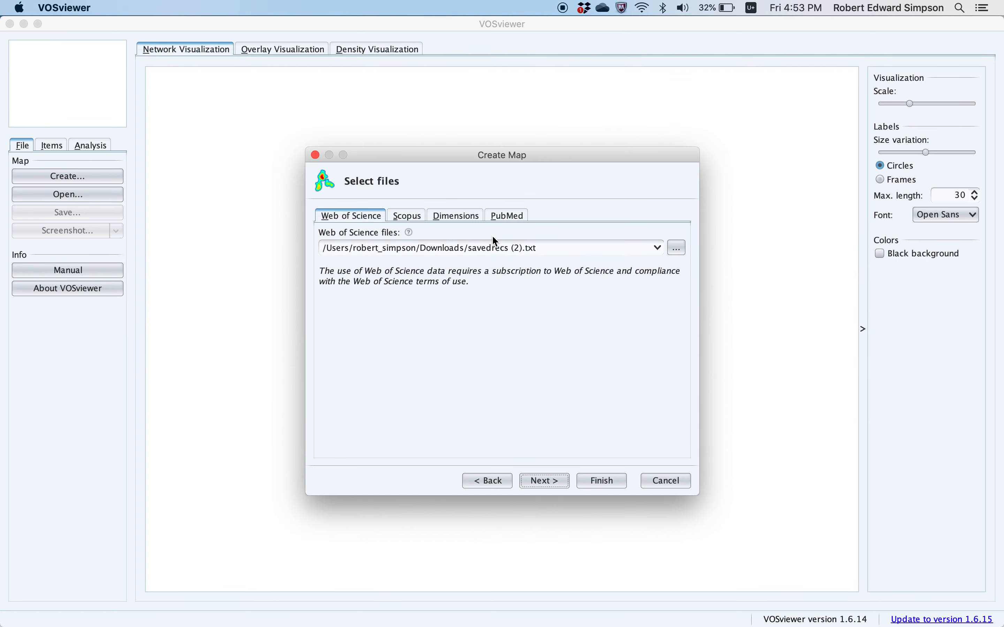
click(679, 249)
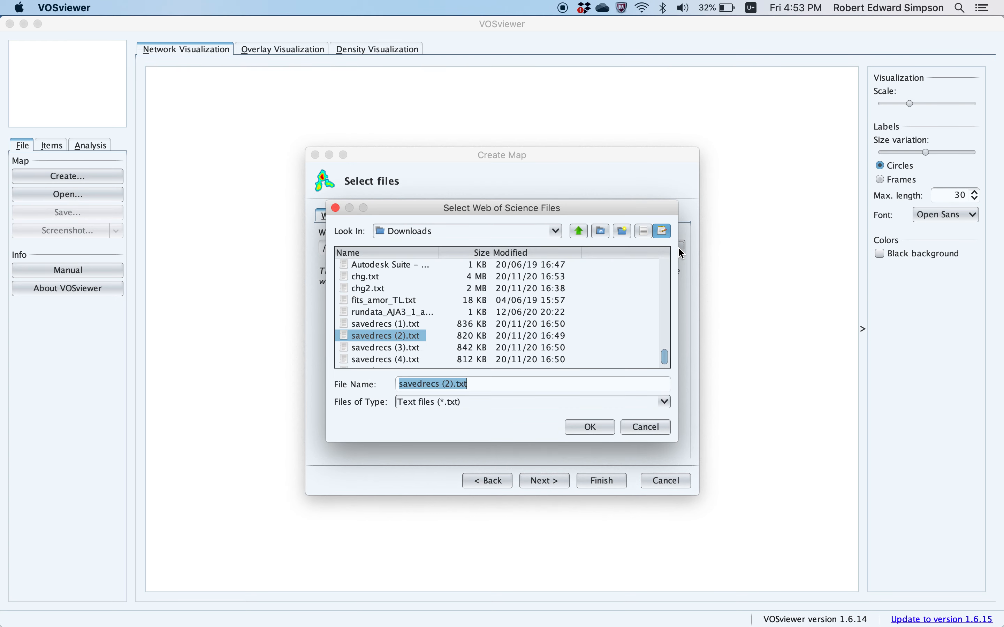
scroll(407, 307, up, 3)
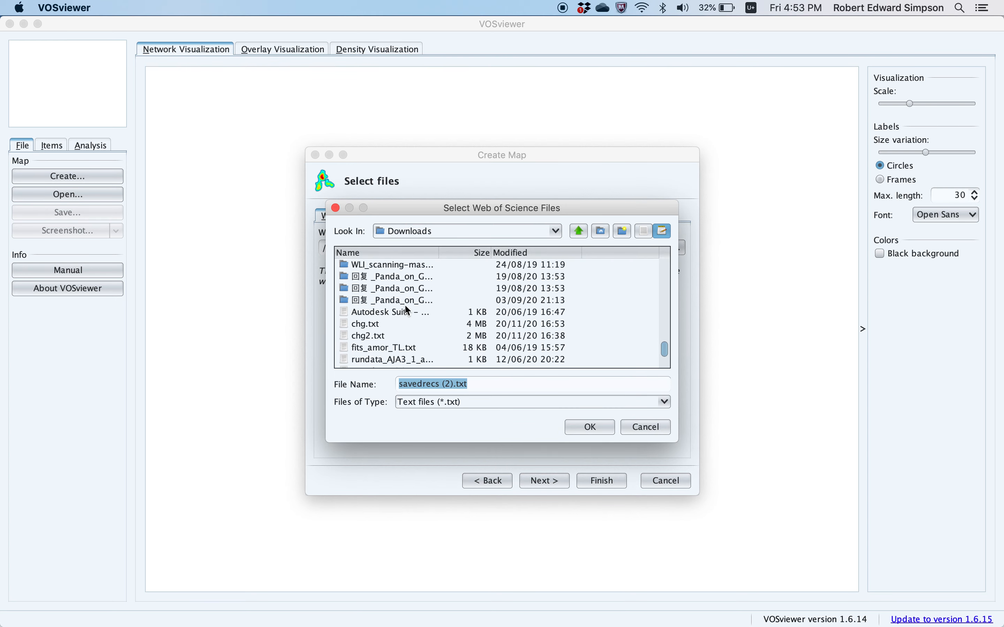
click(370, 324)
click(590, 427)
click(552, 479)
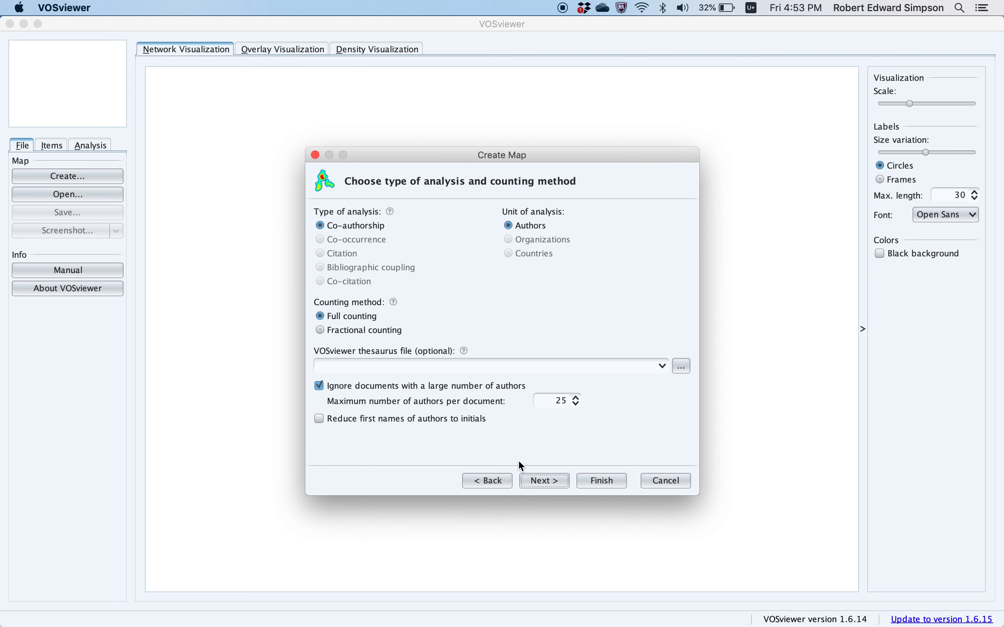
click(501, 482)
click(502, 480)
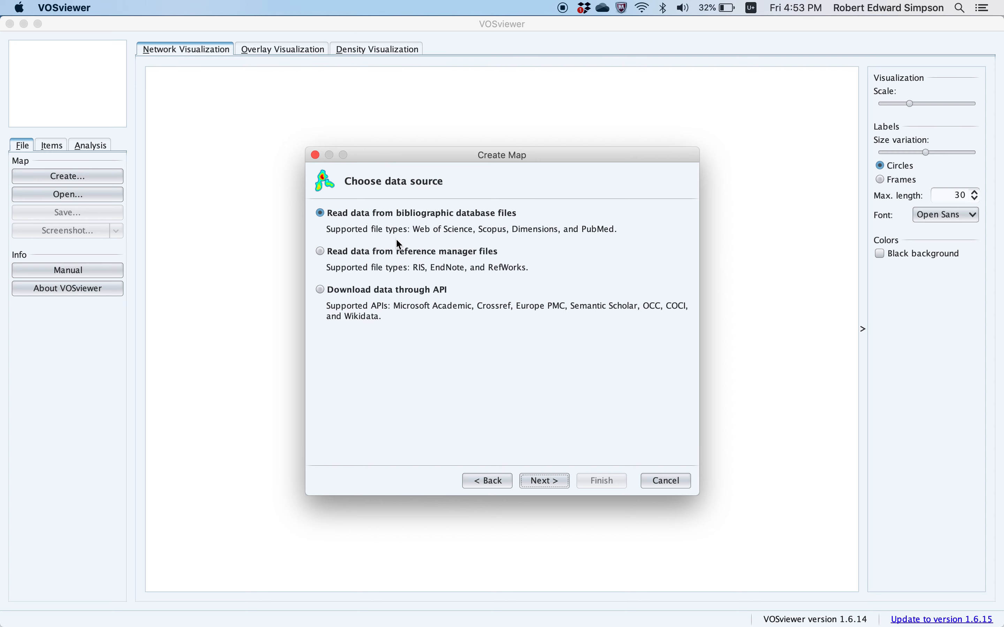
click(543, 480)
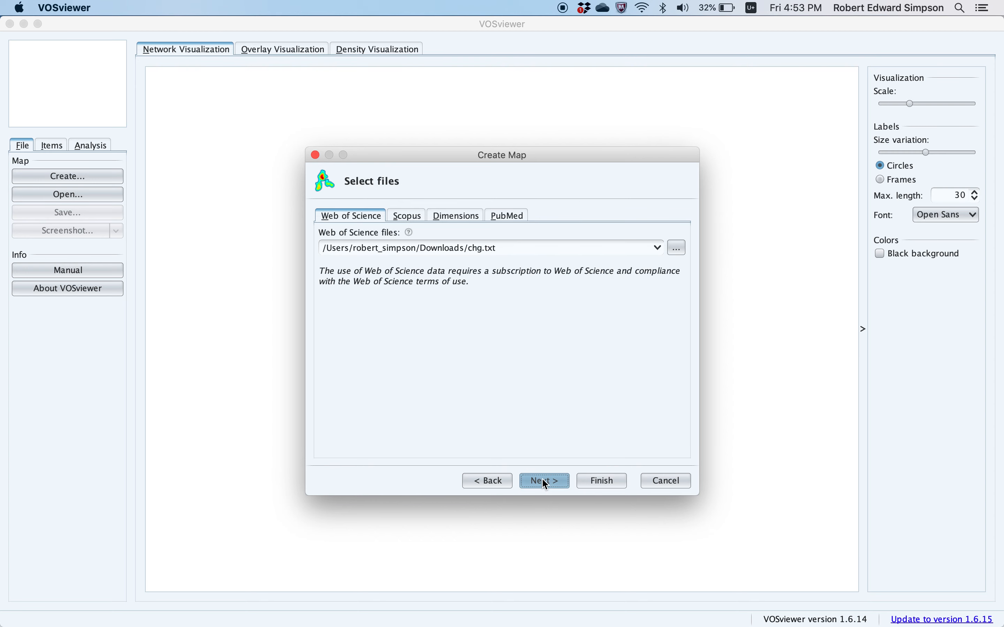
click(543, 480)
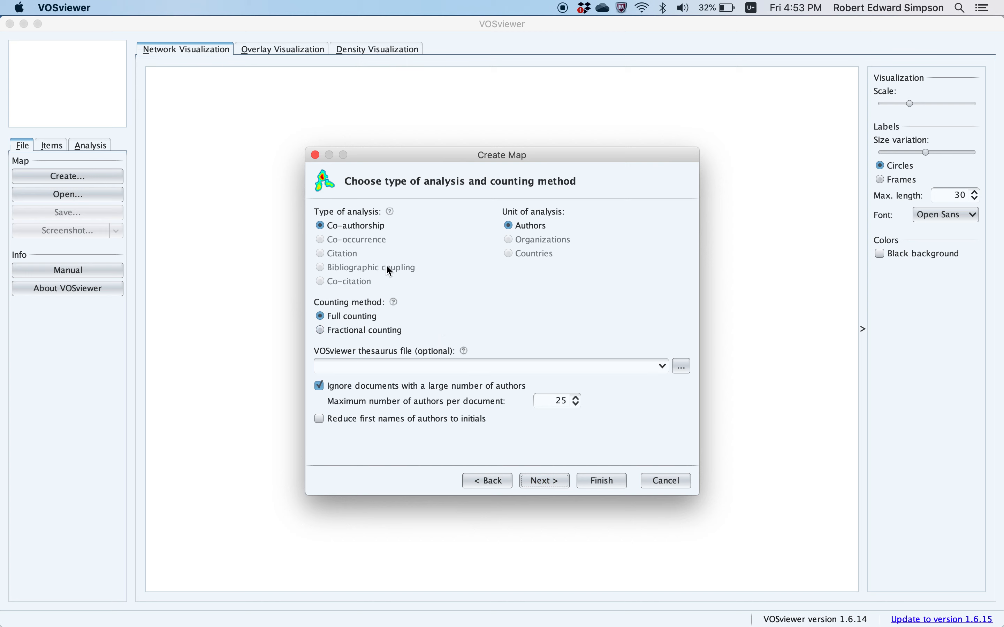
click(399, 331)
Return to the data type choice and base the map on text data read from bibliographic database files.
click(488, 481)
click(489, 481)
click(488, 481)
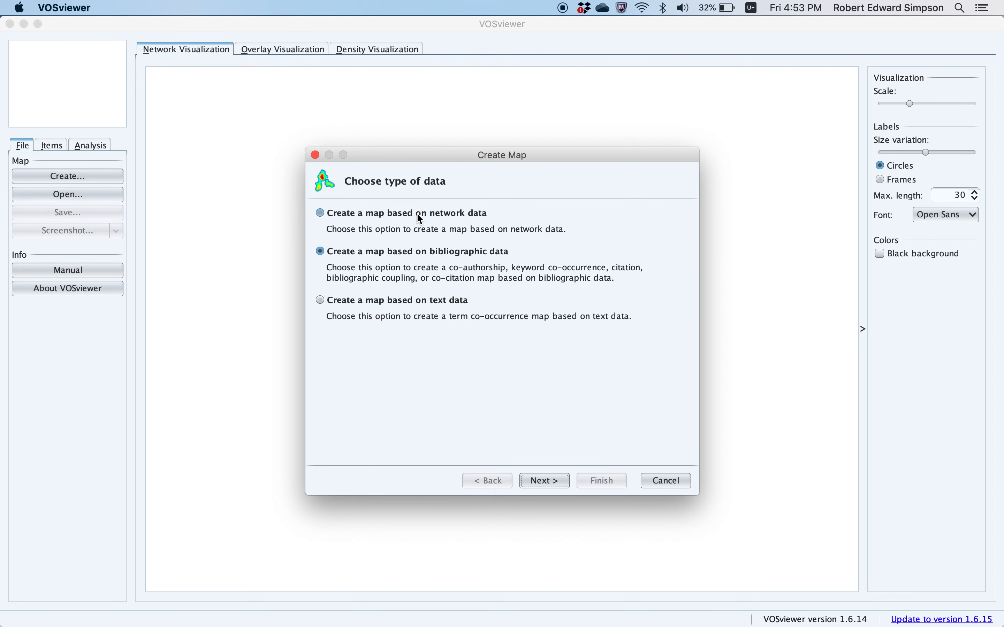
click(409, 296)
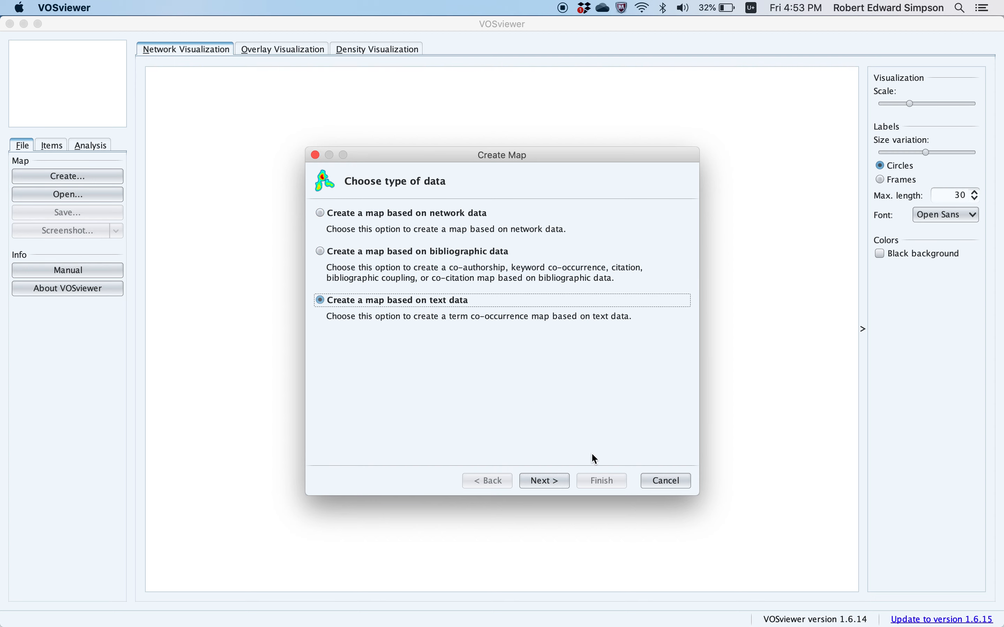
click(544, 480)
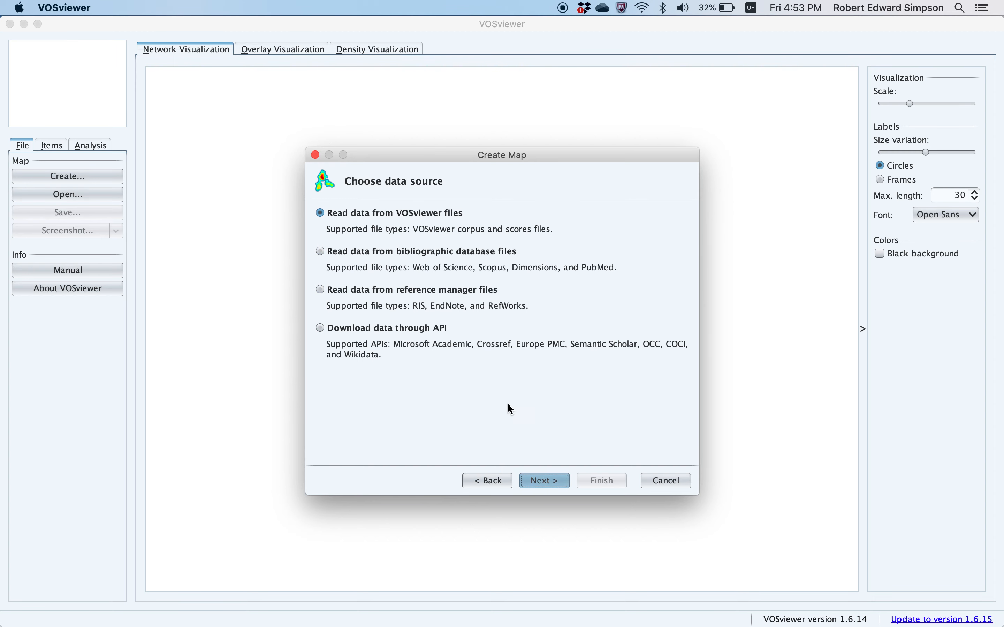
click(439, 251)
click(545, 481)
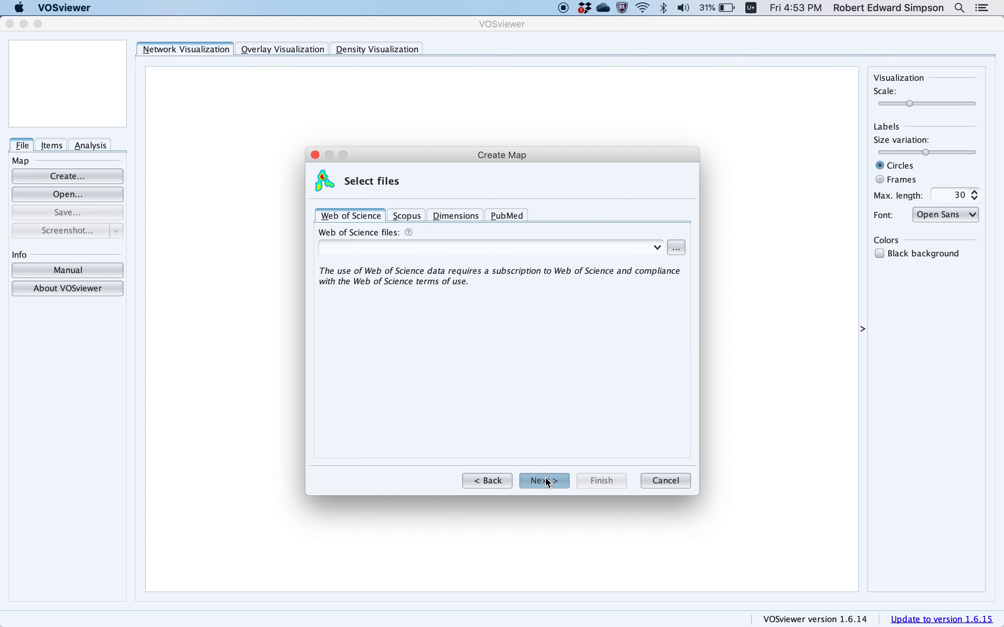
Load chg.txt from Downloads as the Web of Science file for the text-data map and continue to the field choices.
click(679, 248)
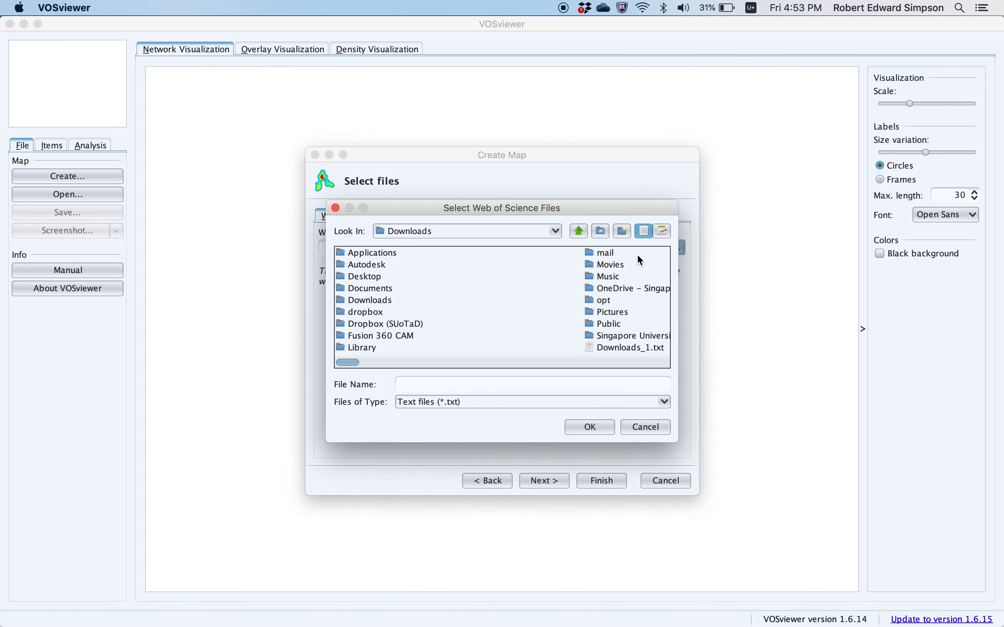
scroll(442, 331, down, 10)
scroll(440, 328, up, 5)
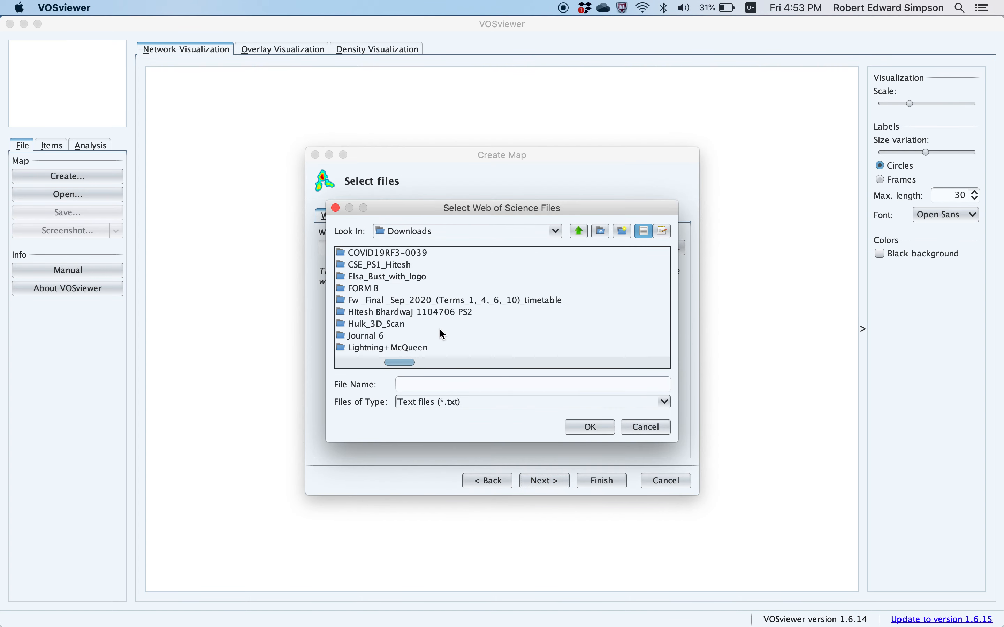
scroll(439, 327, down, 10)
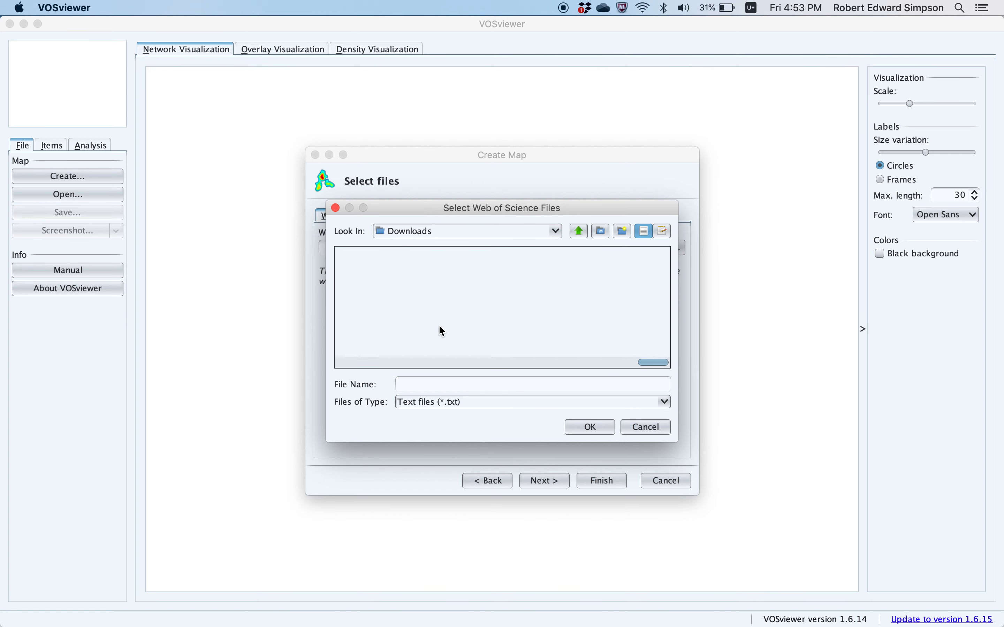
scroll(440, 326, up, 10)
scroll(440, 327, down, 3)
scroll(439, 326, down, 10)
scroll(440, 326, up, 3)
scroll(439, 327, down, 3)
scroll(439, 327, up, 3)
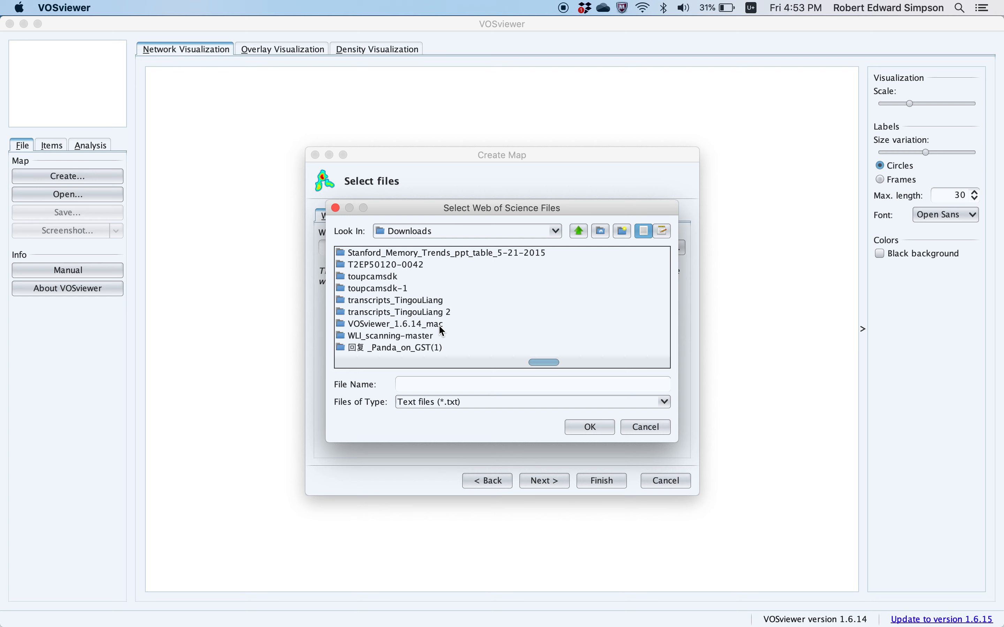
click(416, 335)
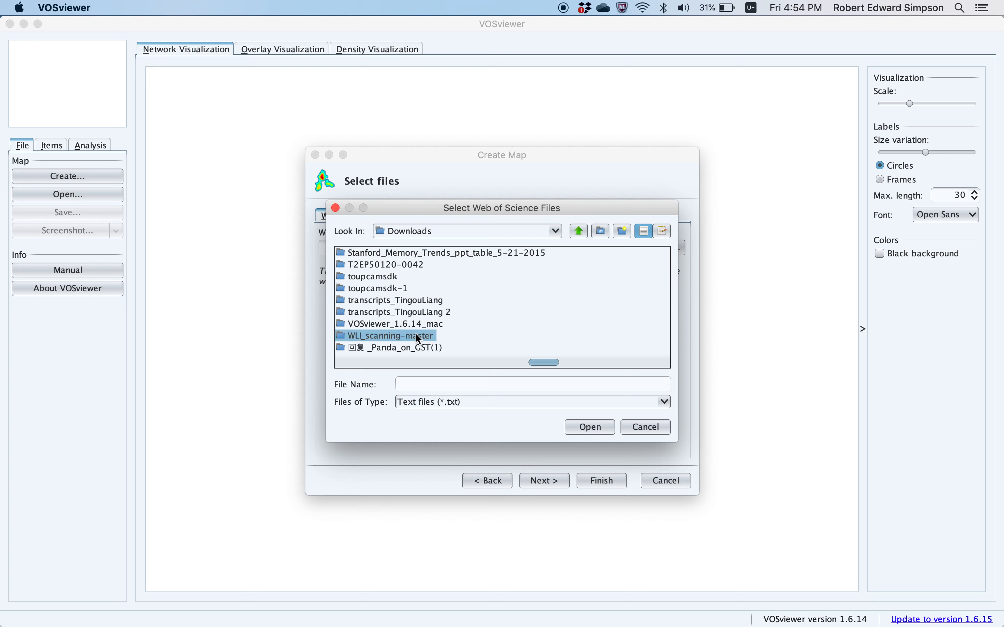
scroll(490, 332, down, 5)
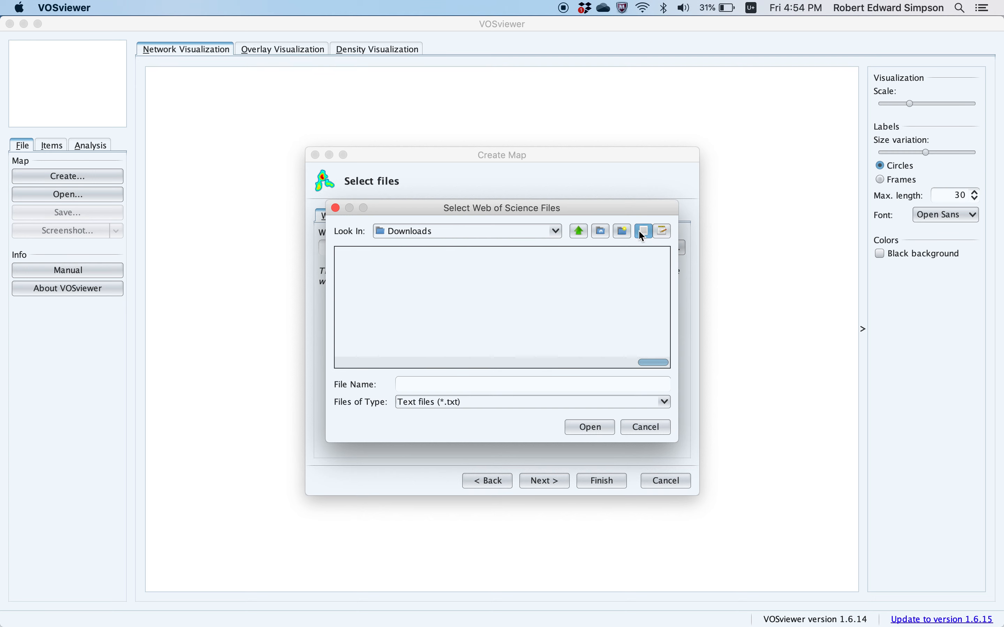
drag(648, 363, 574, 357)
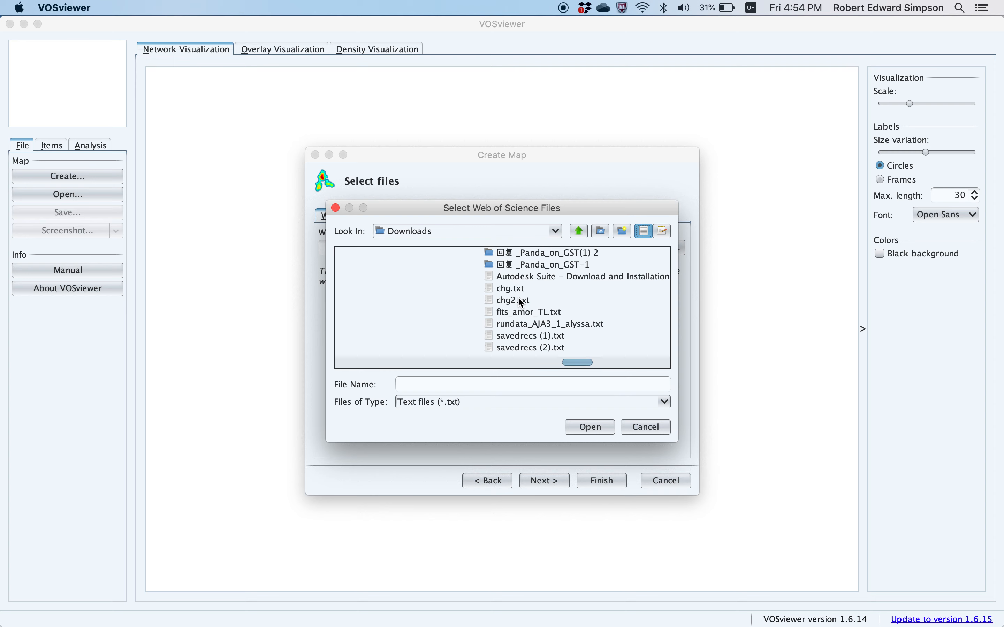
click(511, 289)
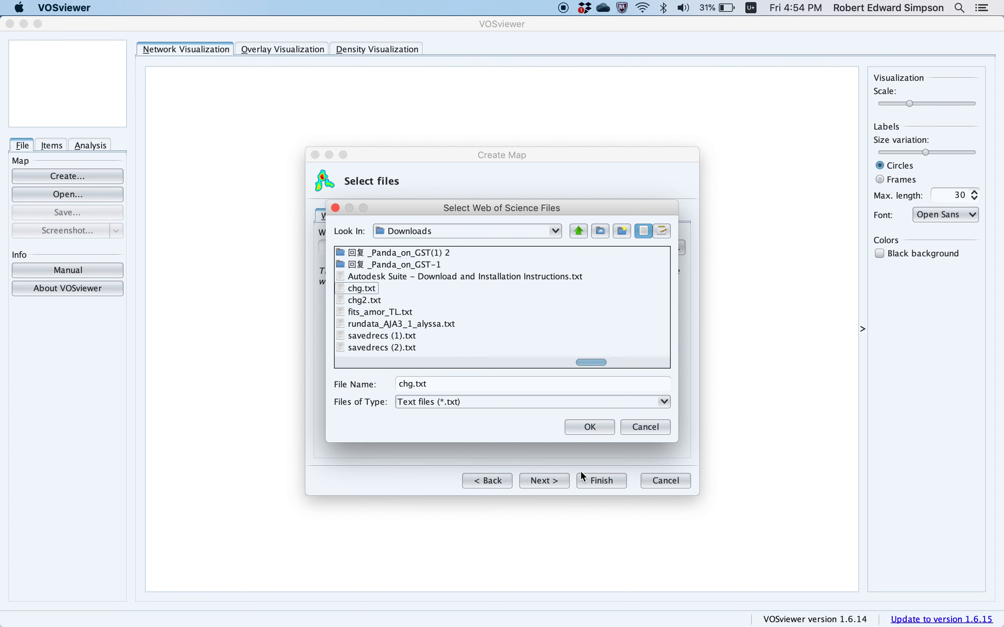
click(588, 428)
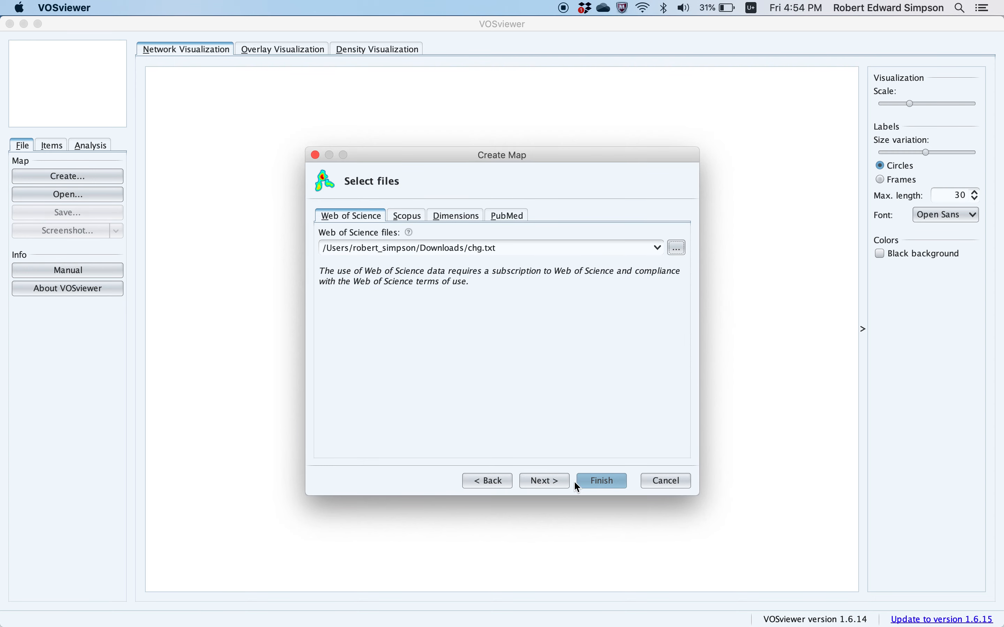
click(555, 484)
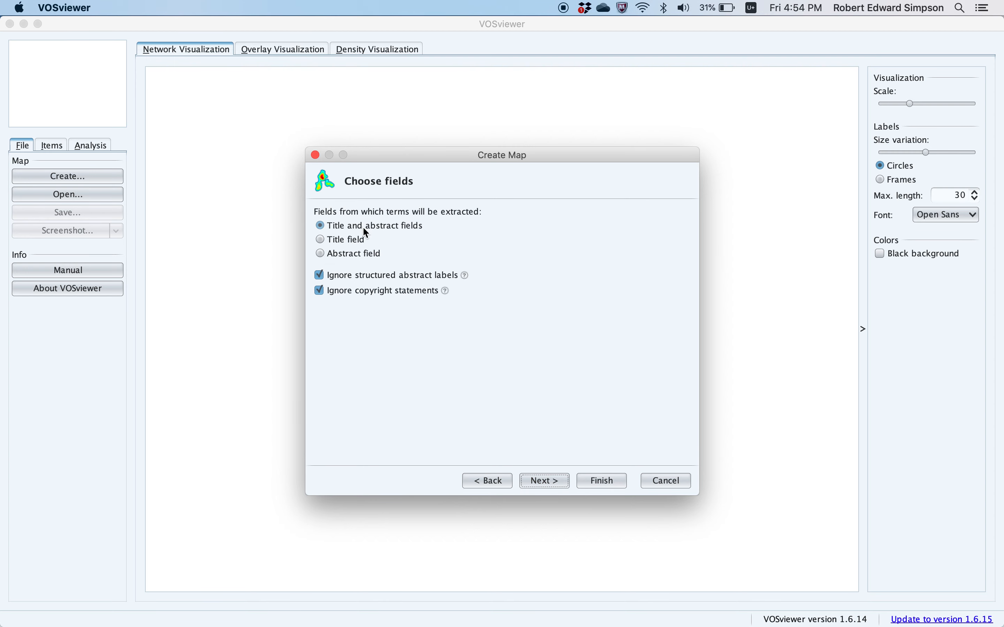
Extract terms from the abstract field only, accepting a minimum of 10 occurrences and 637 terms to be selected.
click(359, 250)
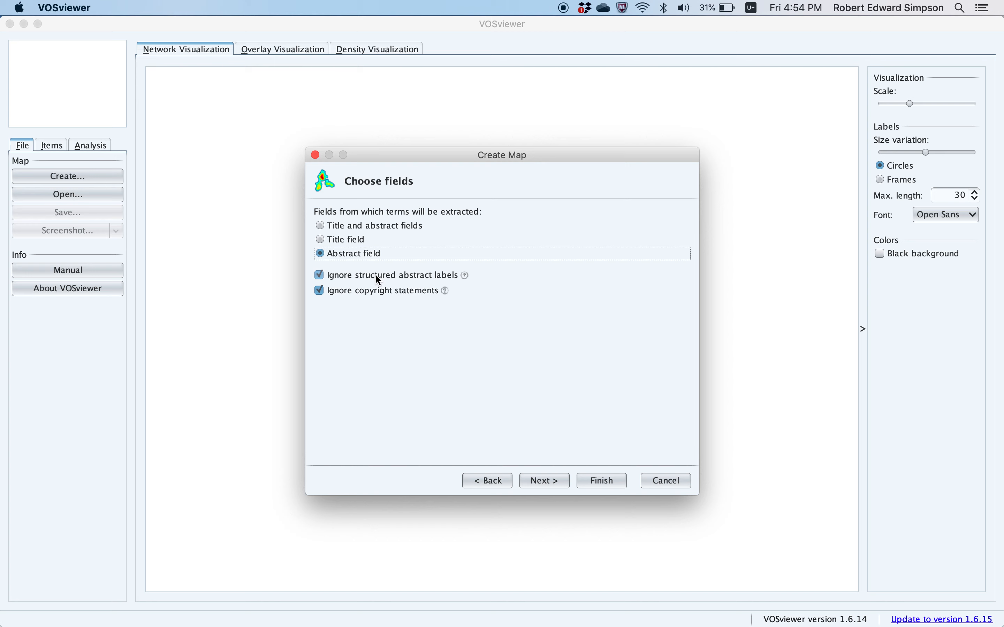
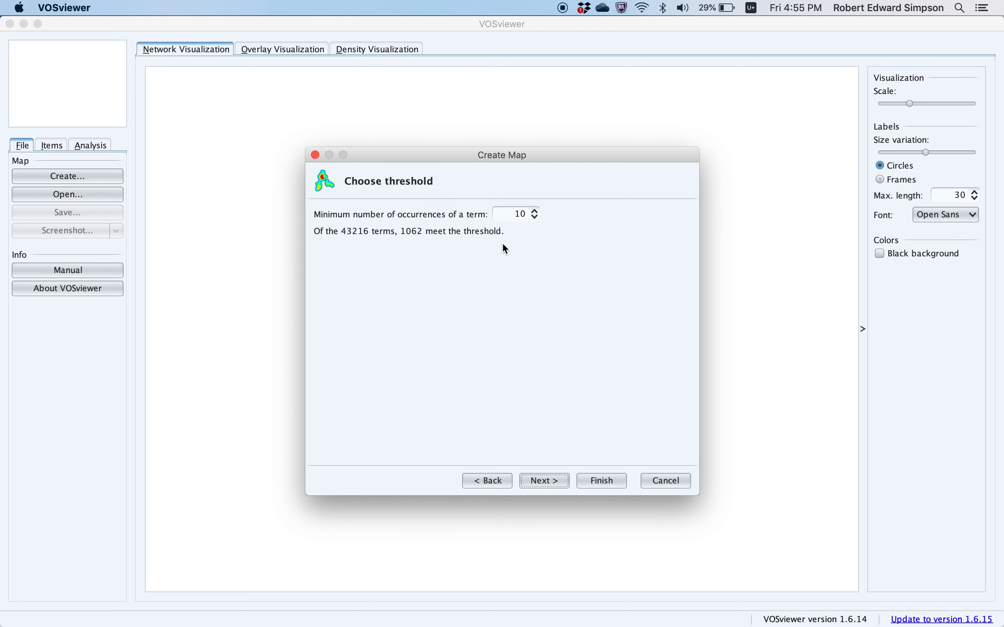
click(545, 482)
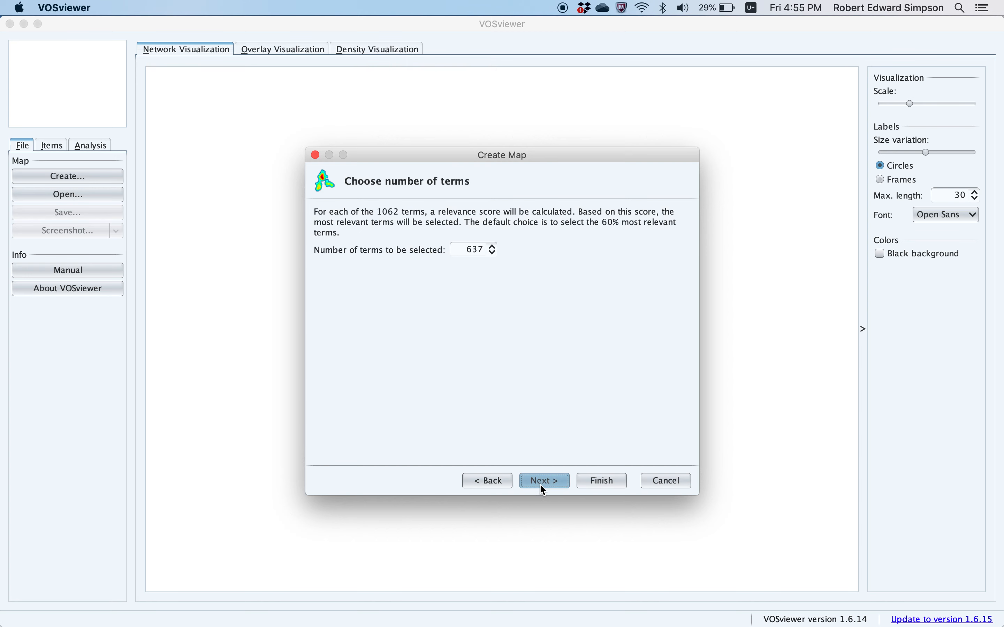
click(539, 481)
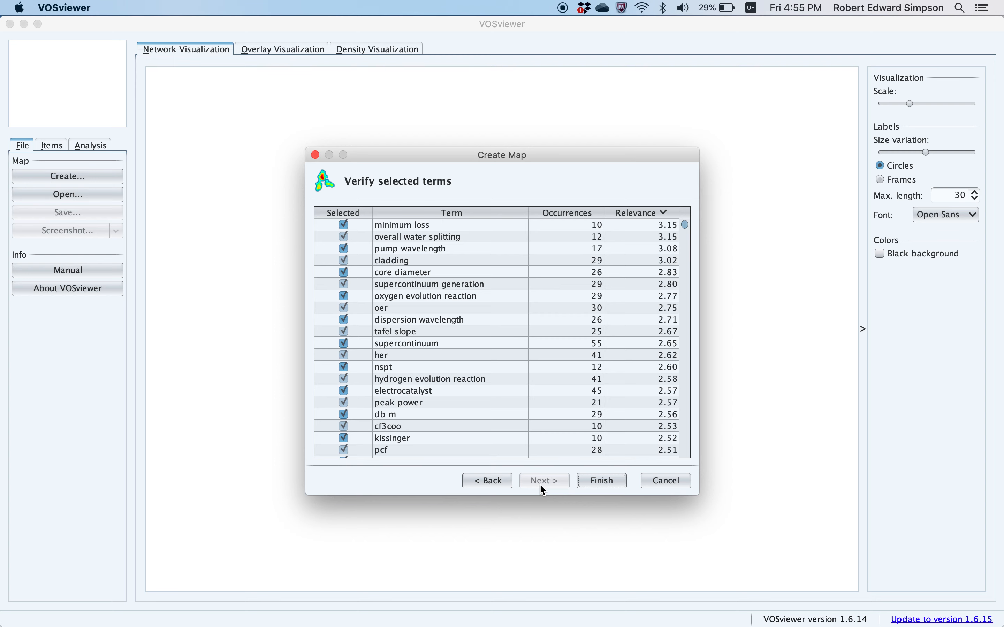
Generate the term co-occurrence map from the selected terms and examine its overlay, density and network visualizations and its analysis settings.
click(589, 481)
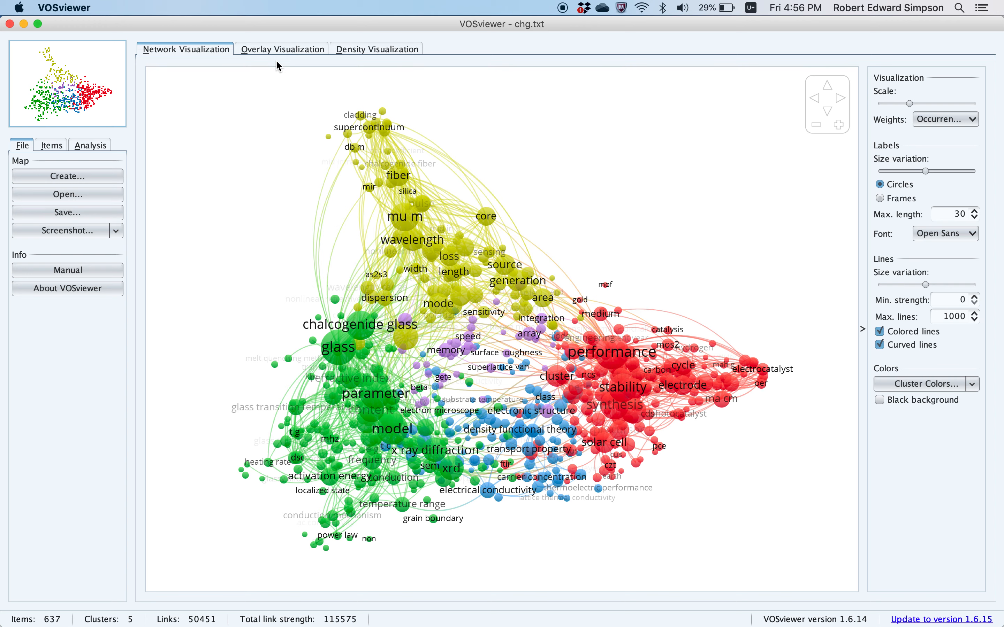
click(293, 44)
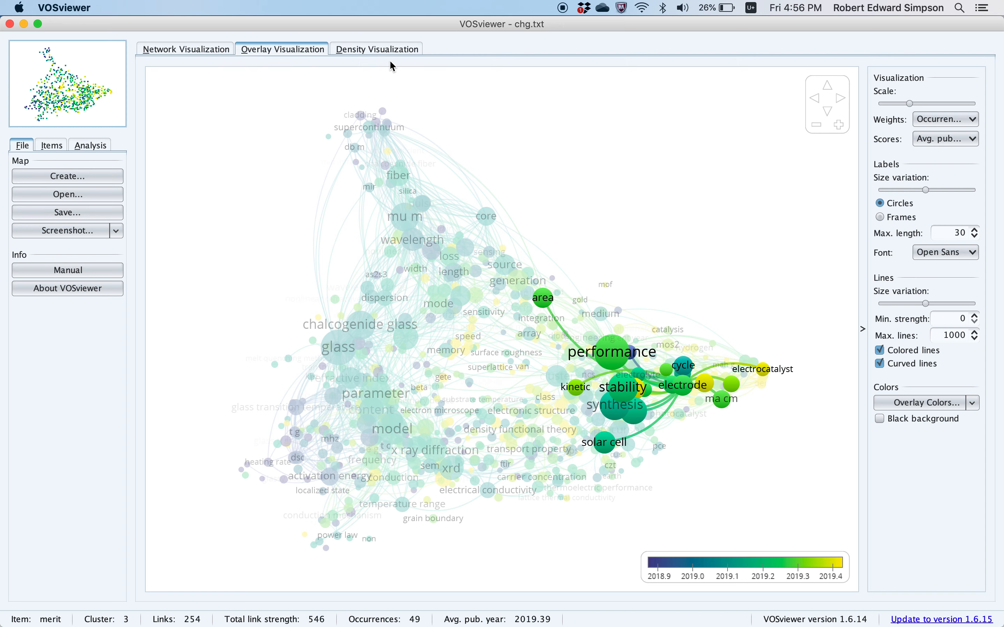
click(367, 47)
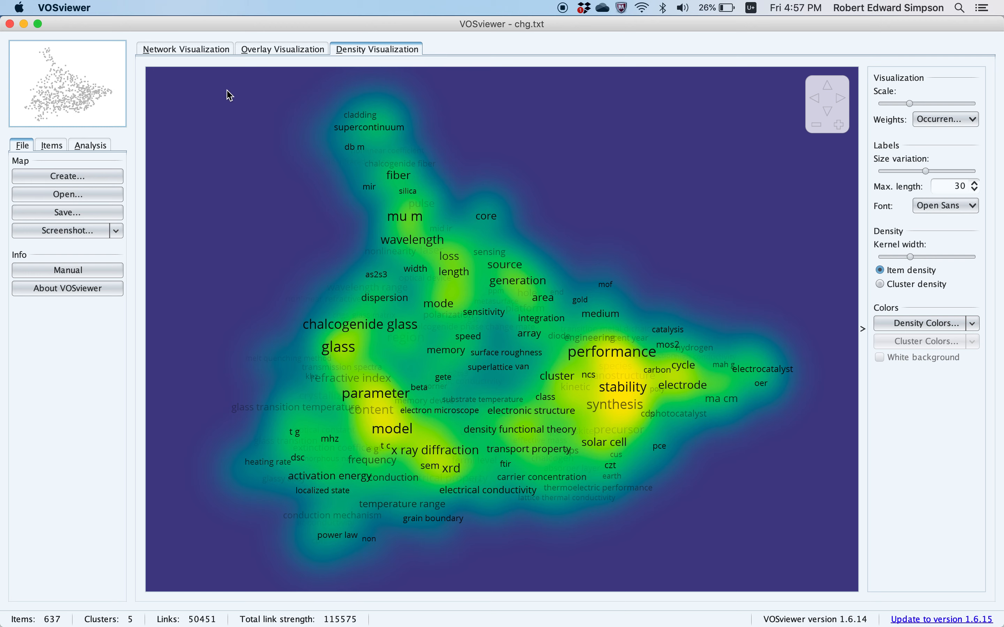
click(202, 52)
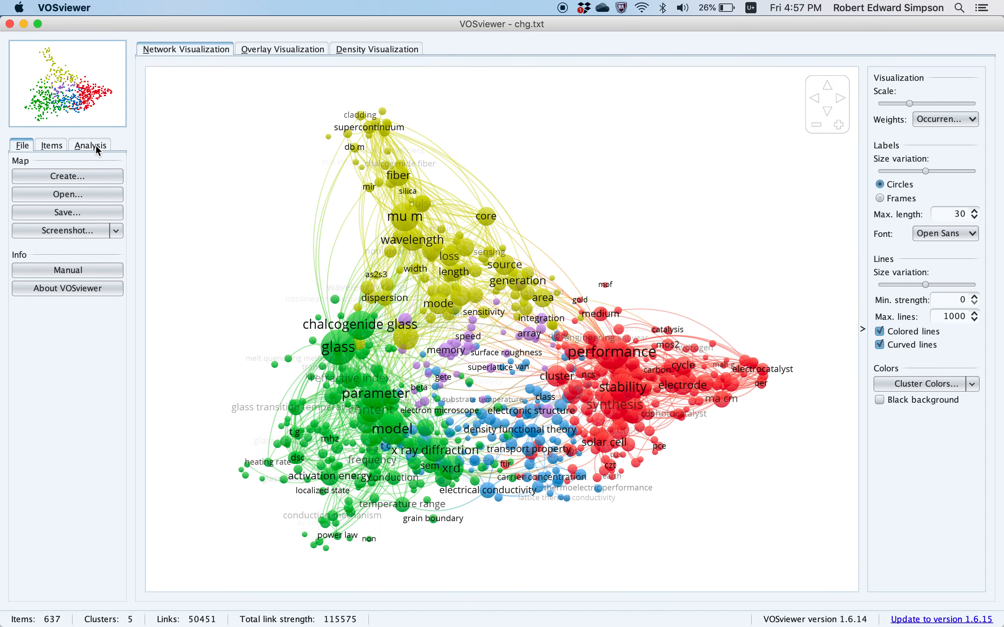
click(53, 148)
click(80, 149)
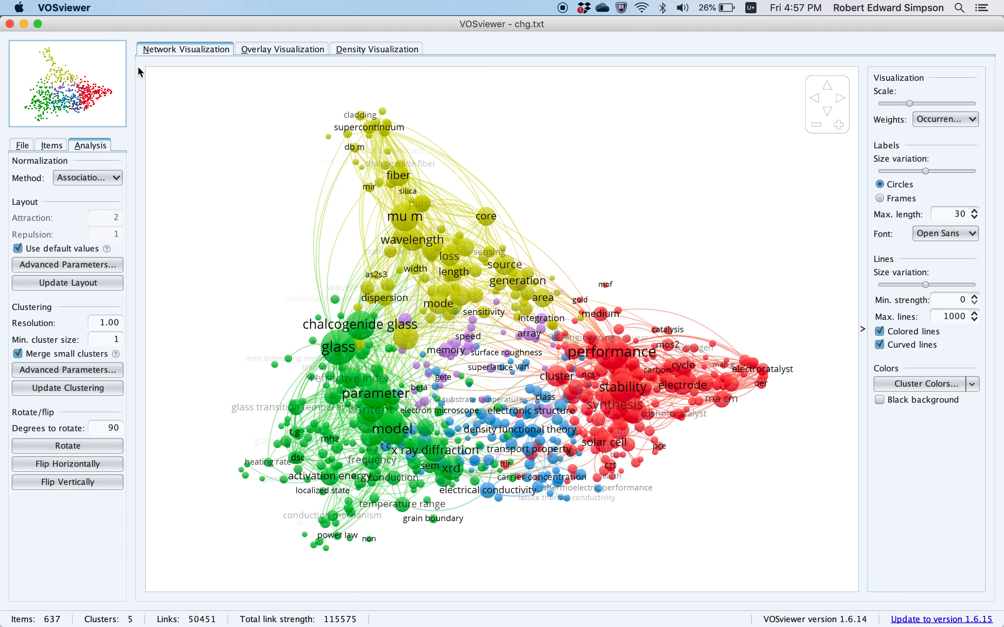
Close the finished term map and relaunch VOSviewer by searching the computer for "vos".
click(10, 24)
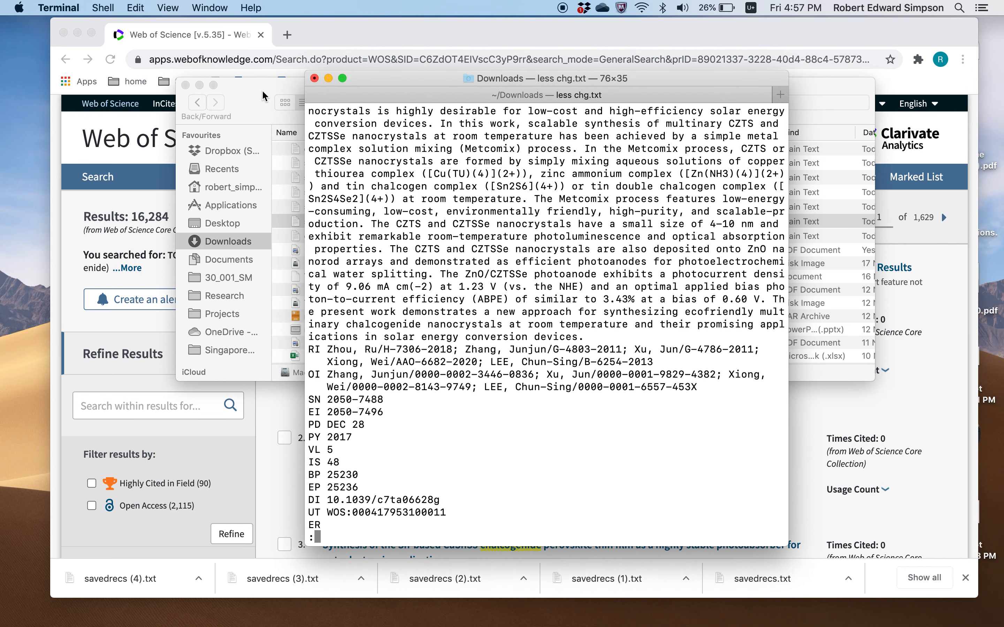
click(266, 98)
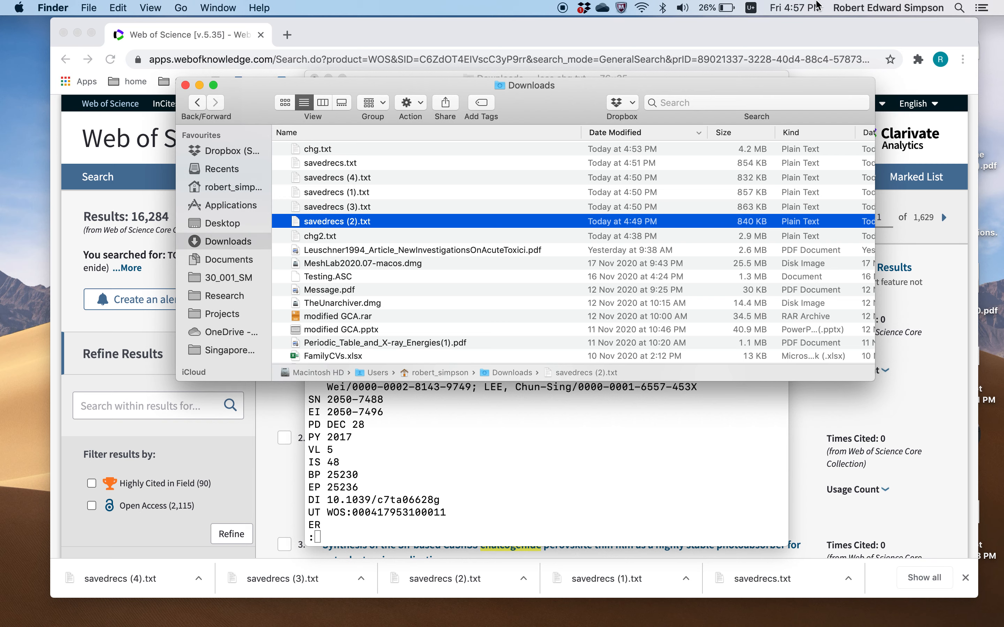
click(959, 7)
text(vos)
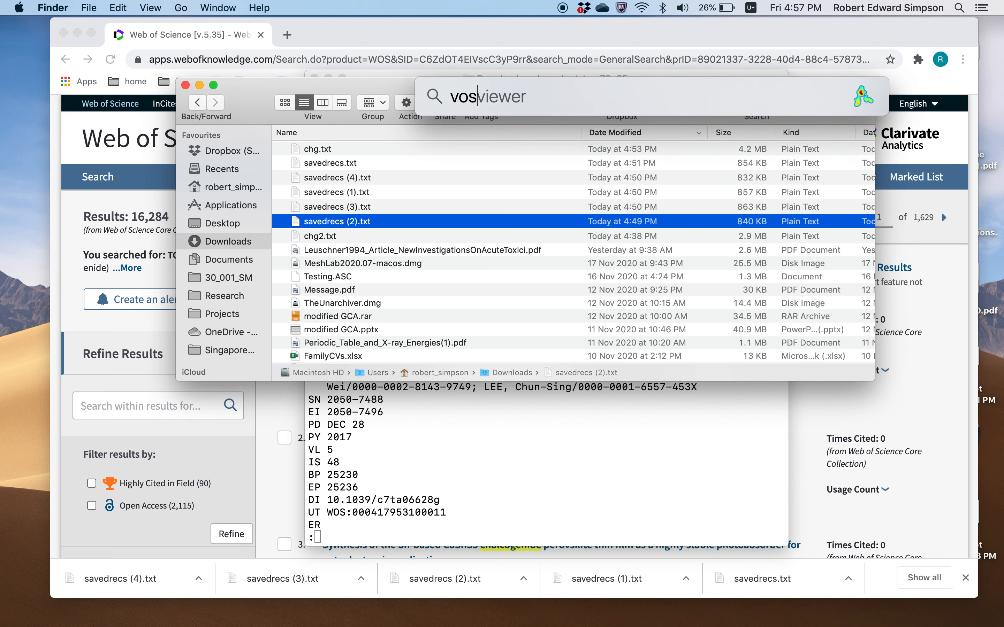
key(Return)
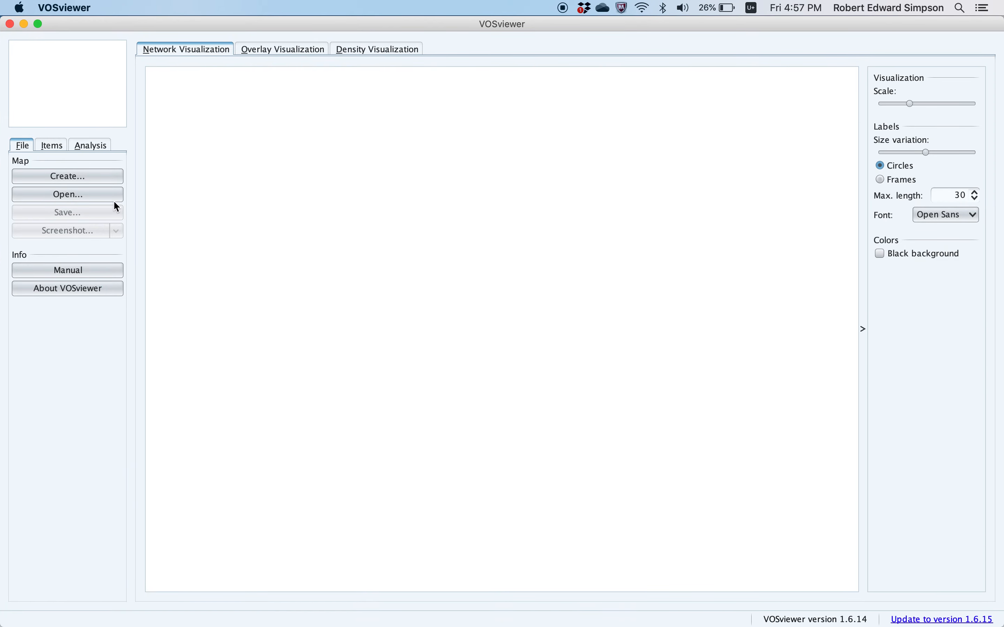
Start a new map based on bibliographic data, read from bibliographic database files.
click(70, 174)
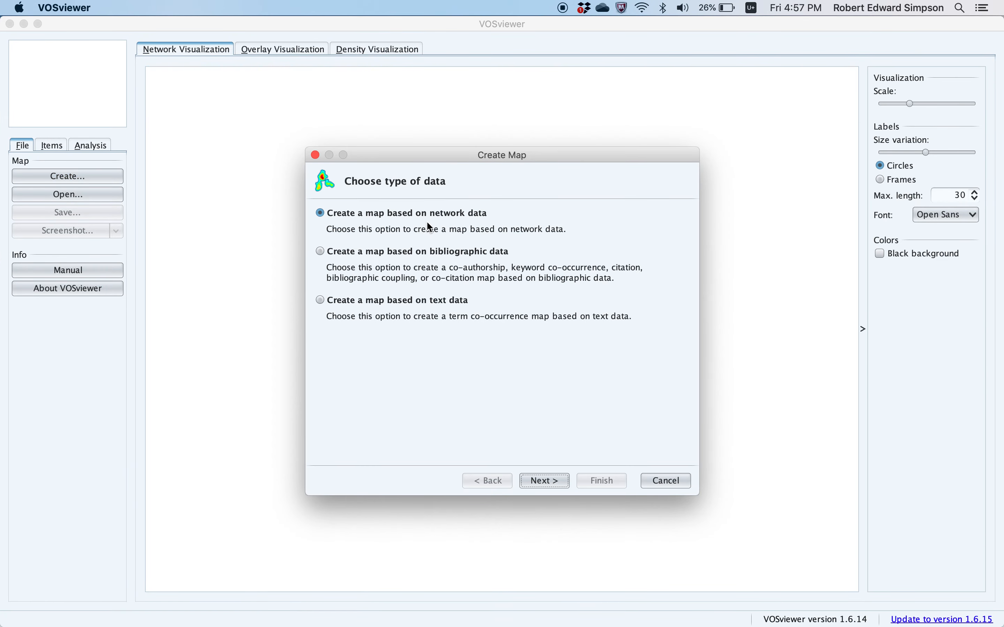
click(413, 250)
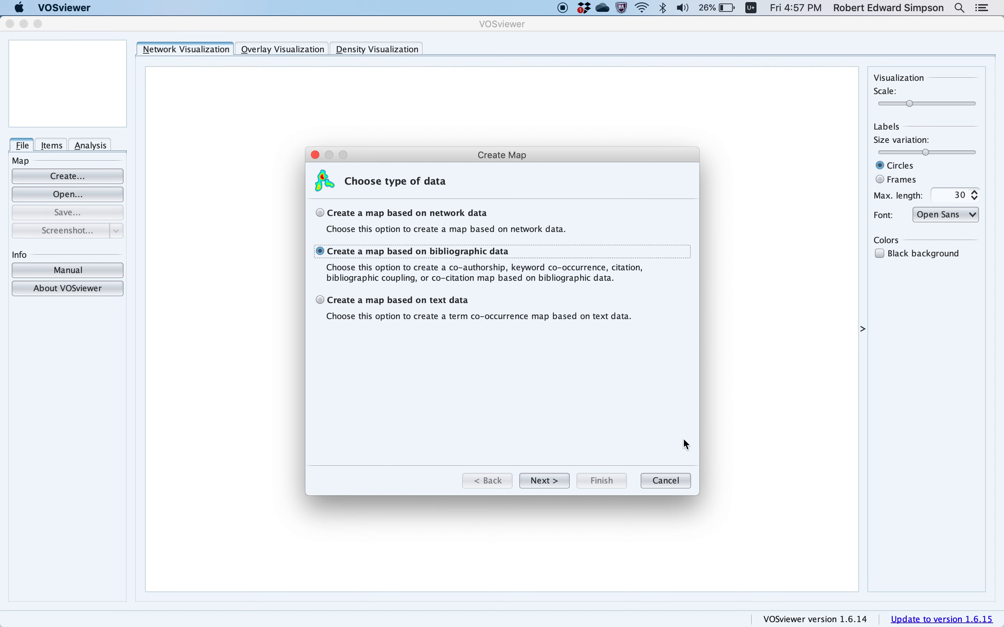
click(565, 484)
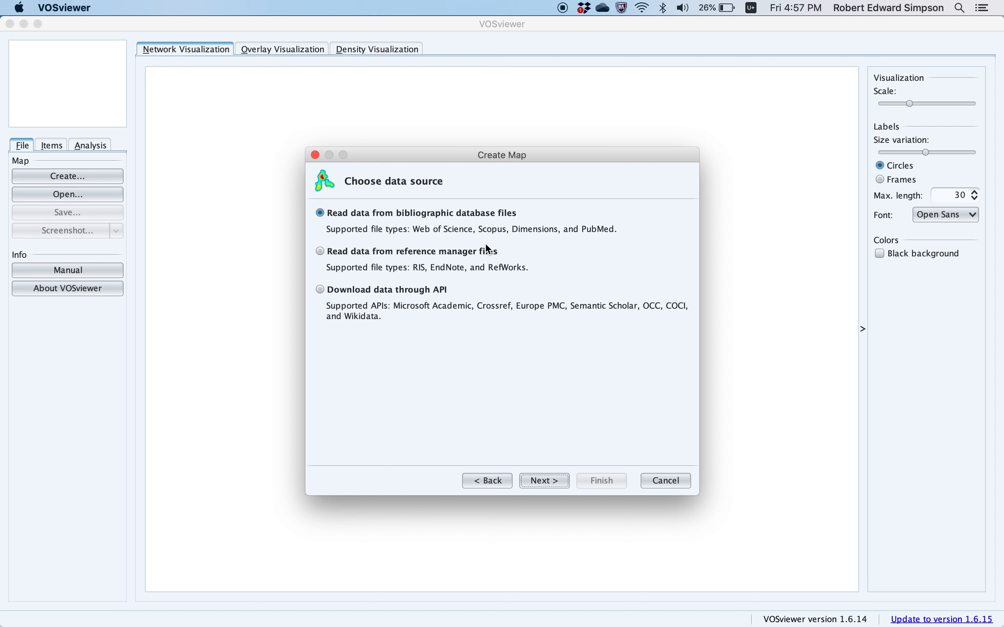
click(559, 484)
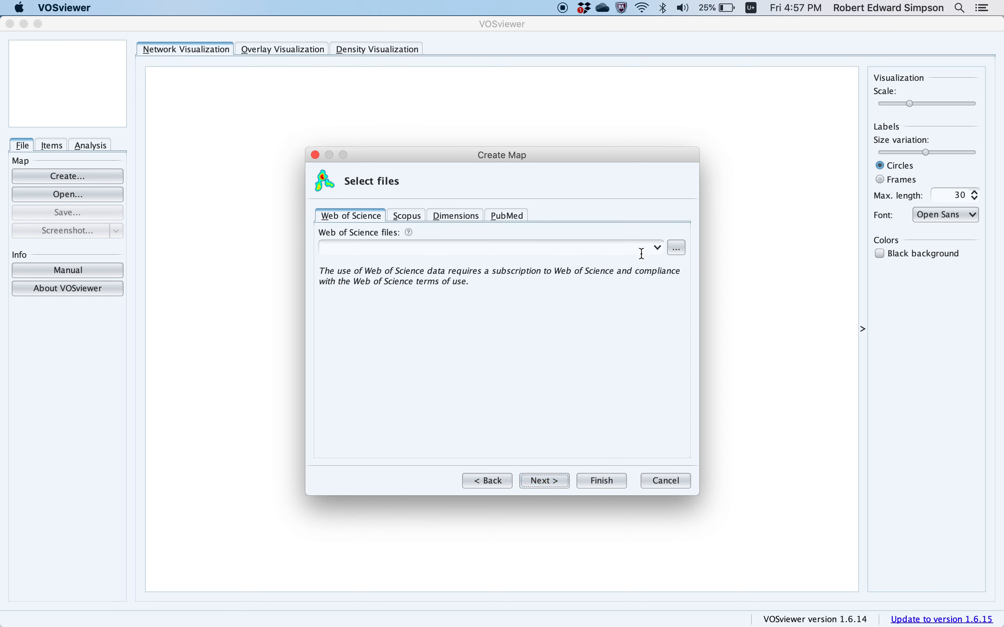
Try to load chg.txt from the home folder as the Web of Science file.
click(681, 249)
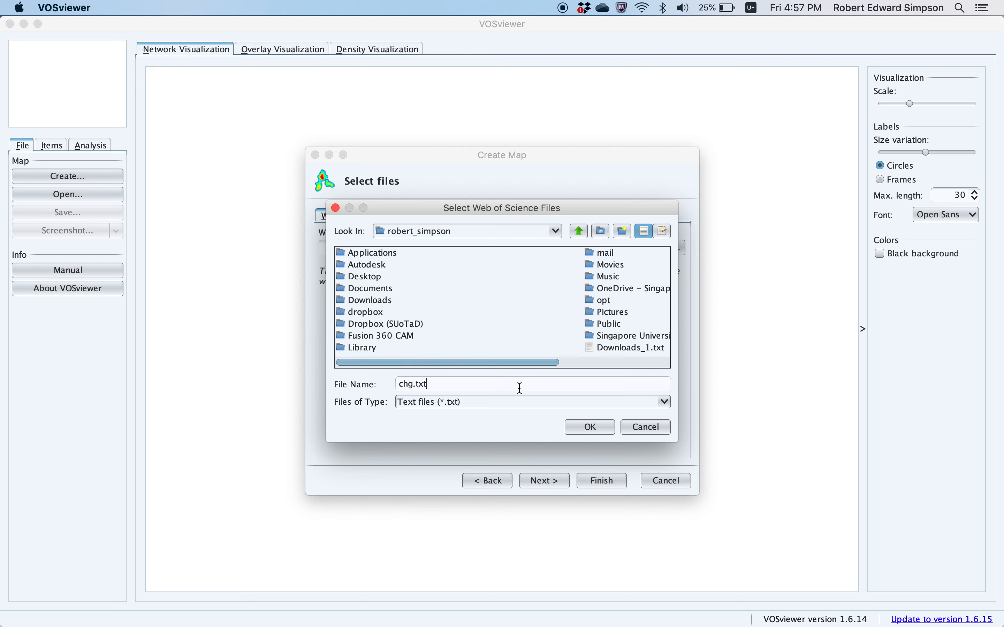
click(603, 427)
click(548, 481)
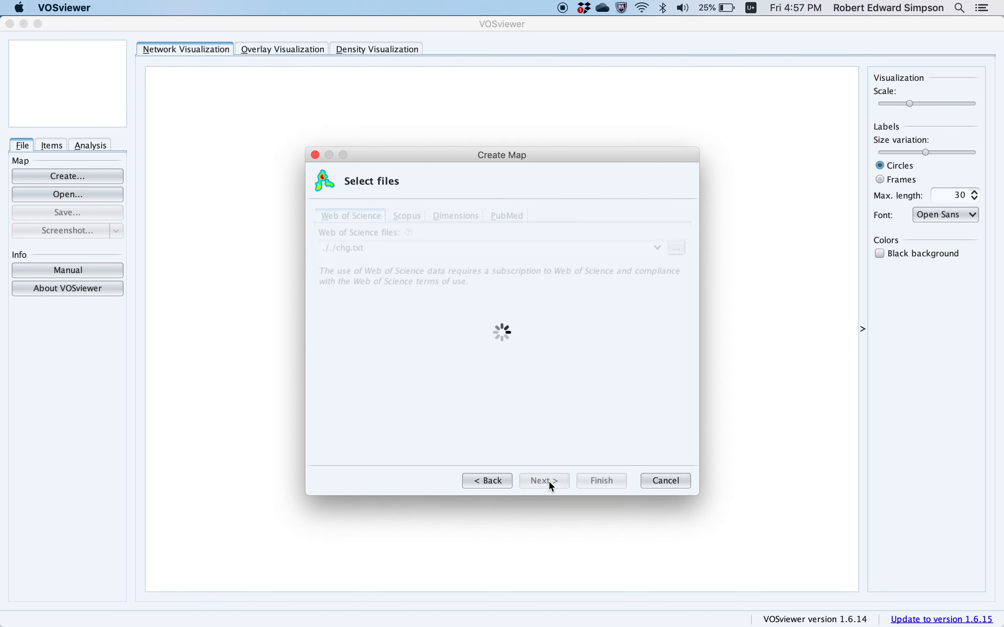
click(502, 346)
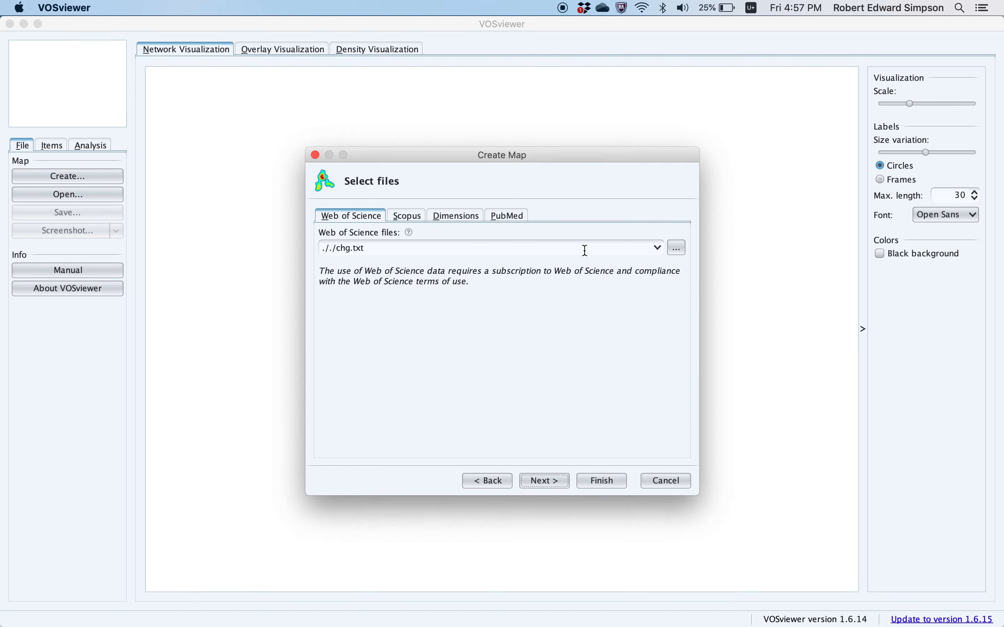
Load chg.txt from the Downloads folder as the Web of Science file and continue to the analysis type choices.
click(679, 249)
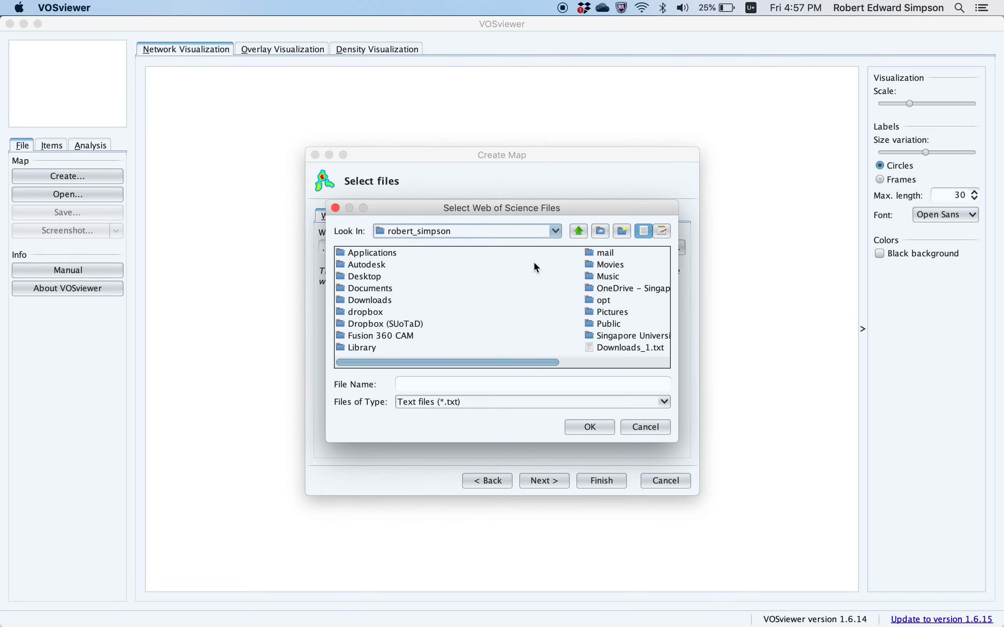
click(370, 300)
click(575, 428)
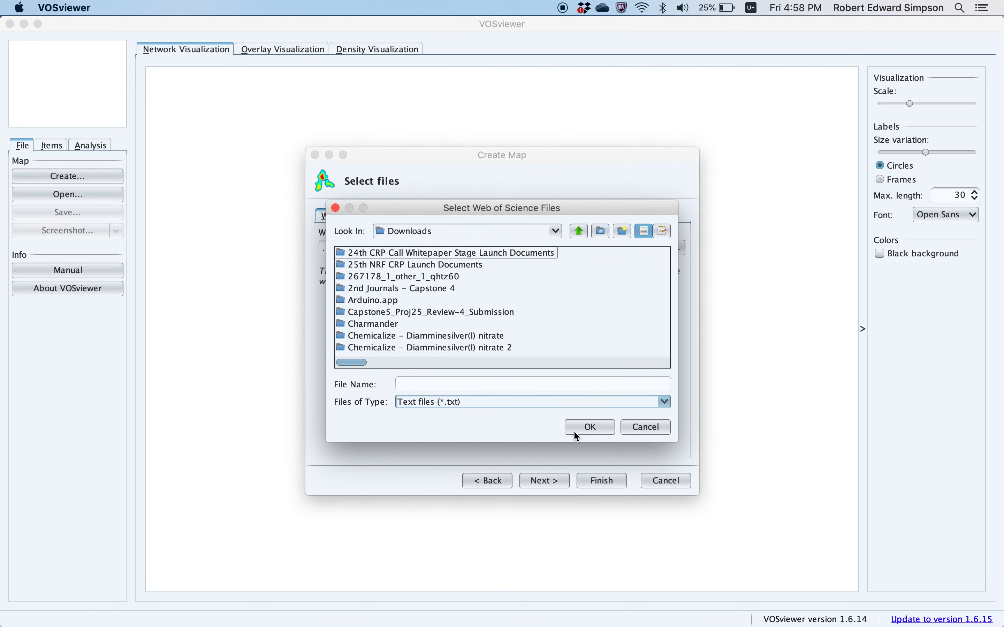
click(472, 387)
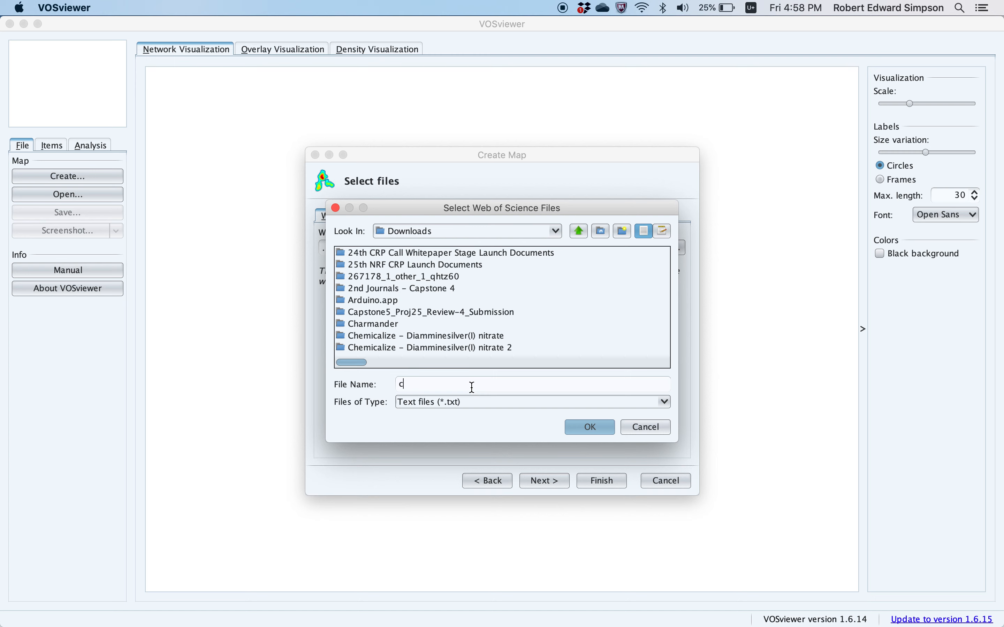
text(chg.txt)
key(Return)
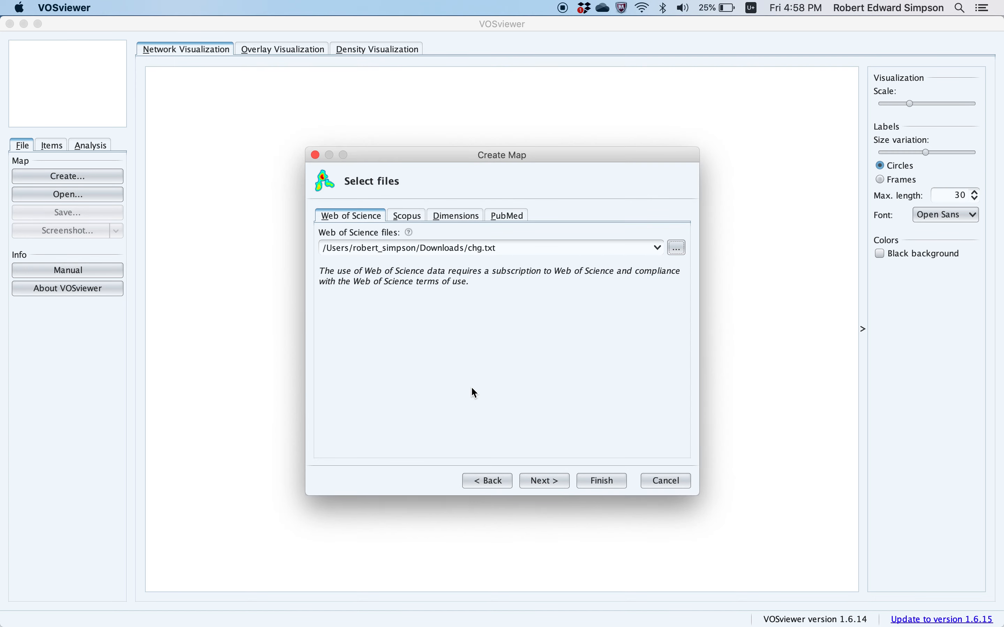
click(556, 482)
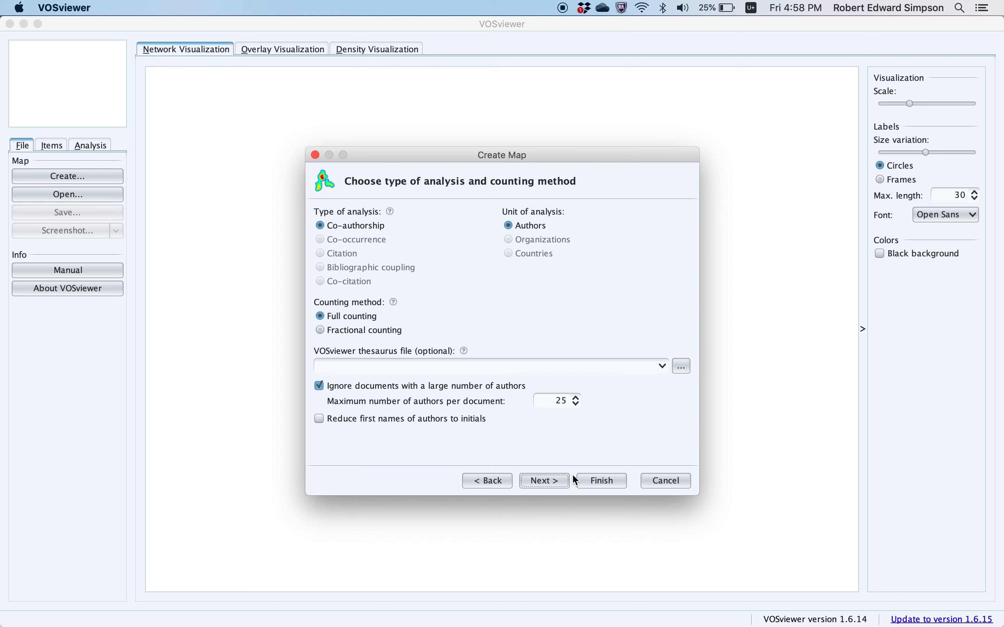
Create a co-authorship map of authors with full counting, at least 5 documents per author and 282 authors, showing all items including unconnected ones.
click(552, 478)
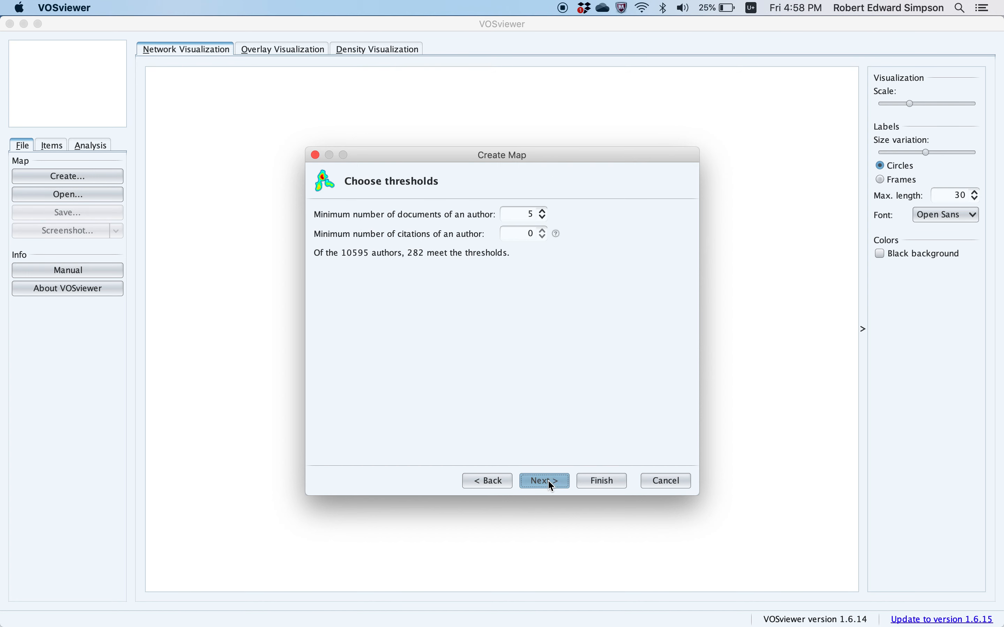
click(552, 484)
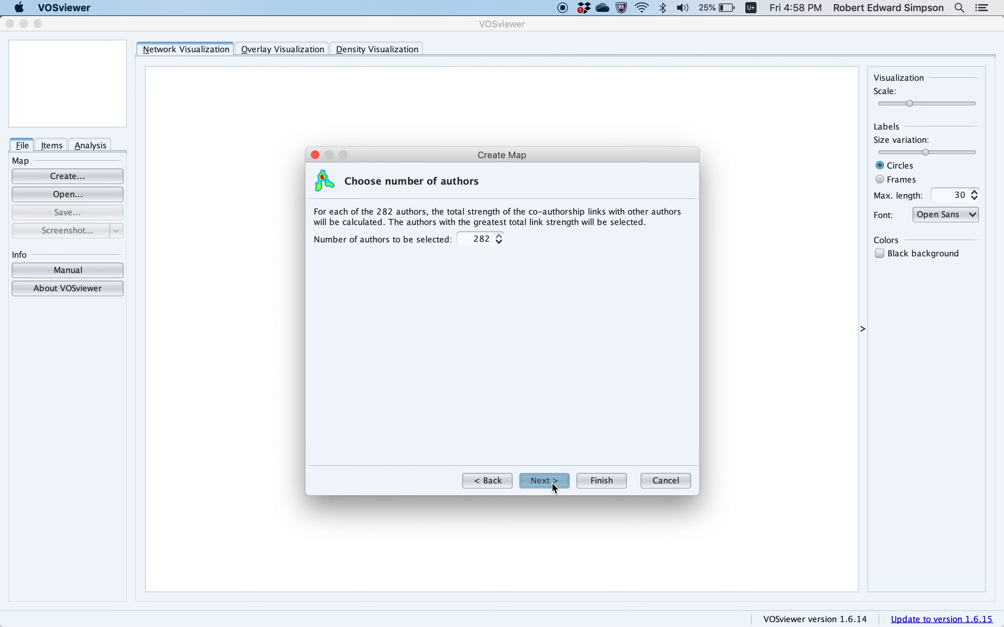
click(551, 483)
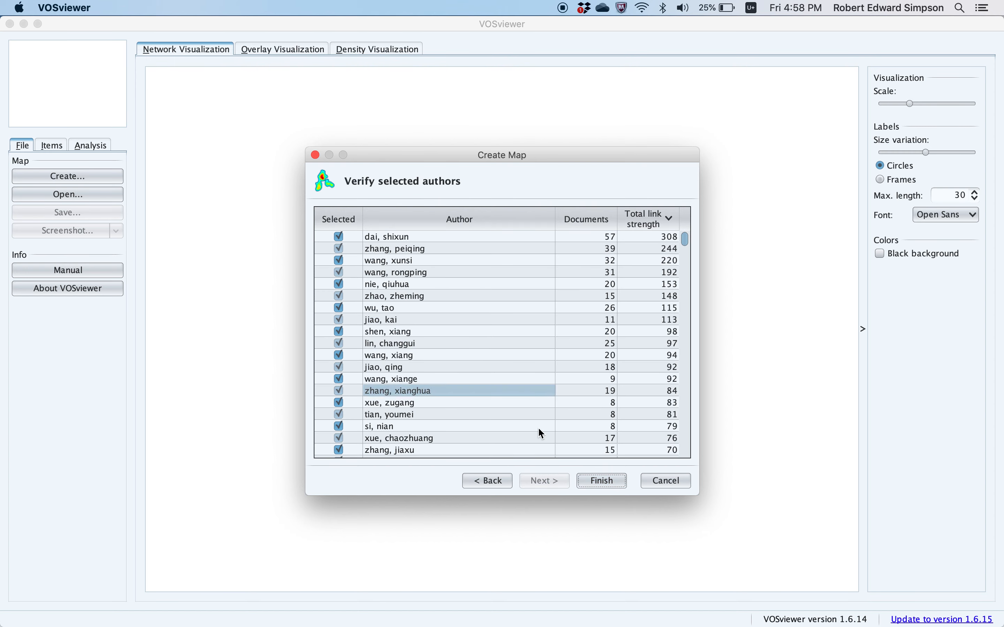
click(593, 480)
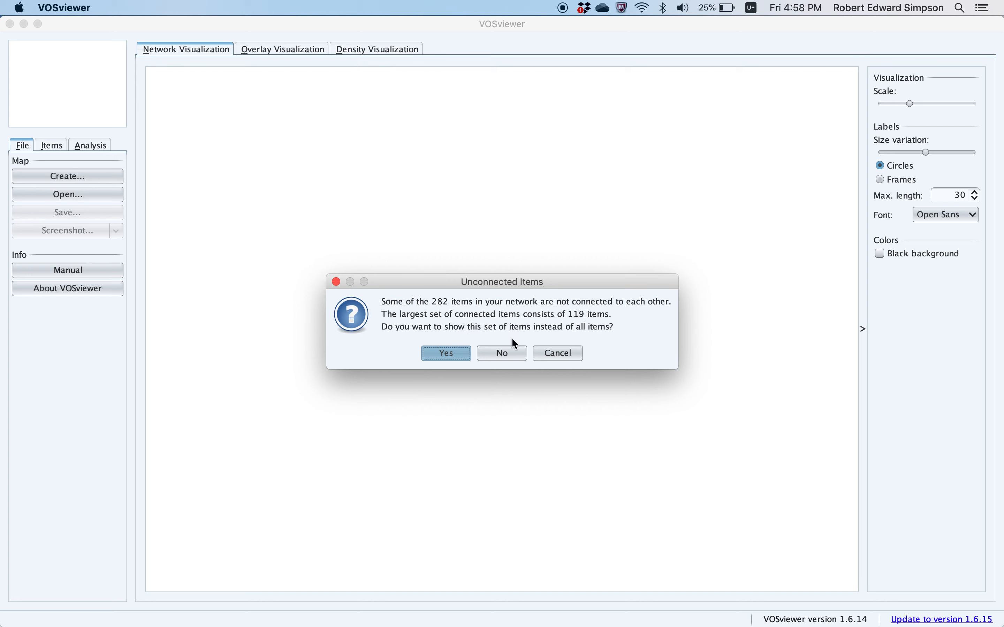
click(512, 349)
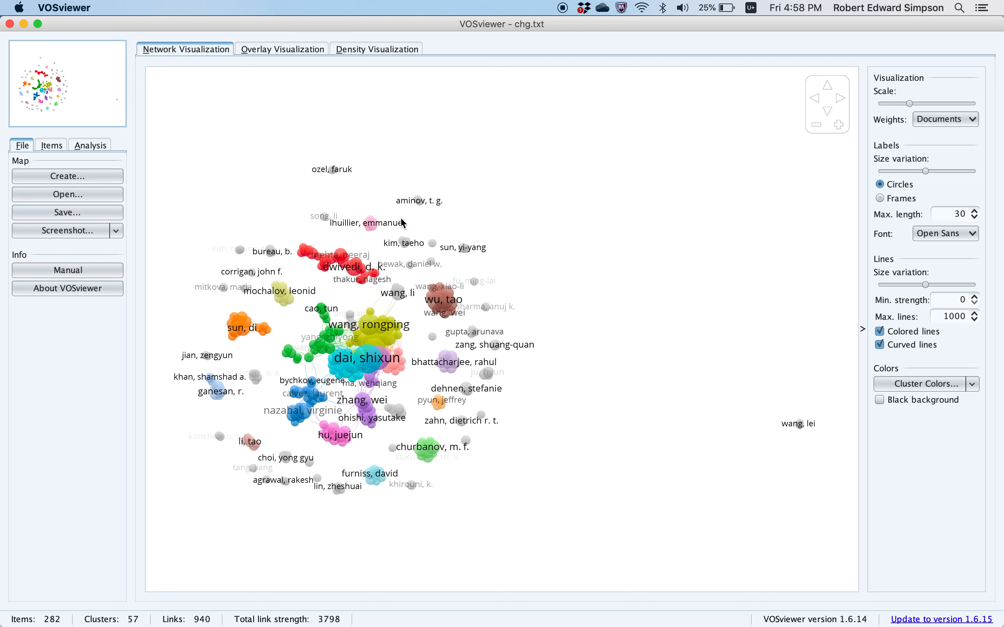
Increase the visualization scale of the co-authorship map slightly.
click(910, 104)
drag(911, 107, 924, 108)
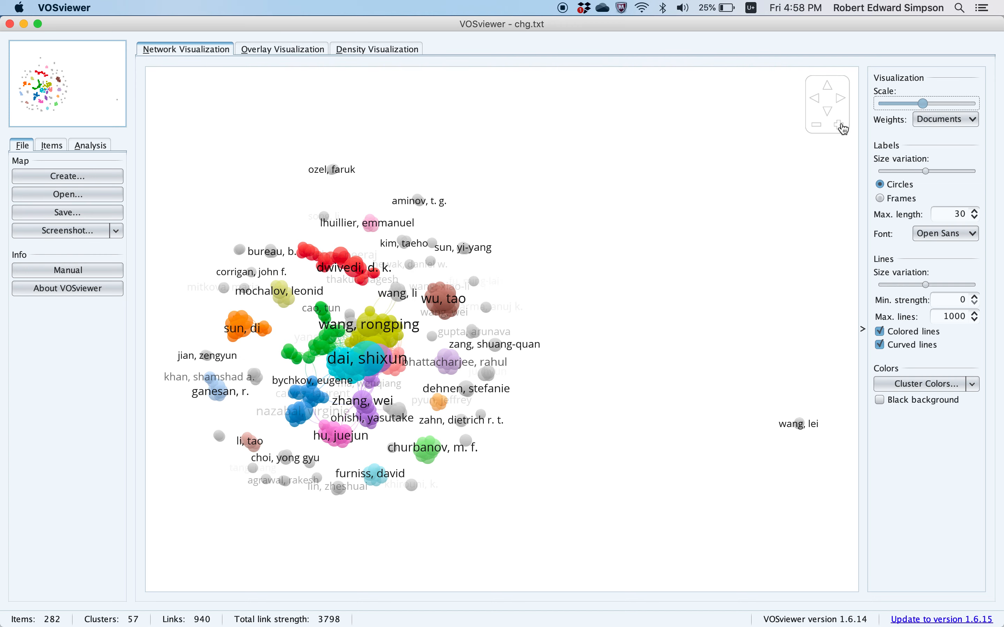
Examine the author clusters and isolated authors of the co-authorship network up close and across the whole map.
click(840, 126)
click(841, 126)
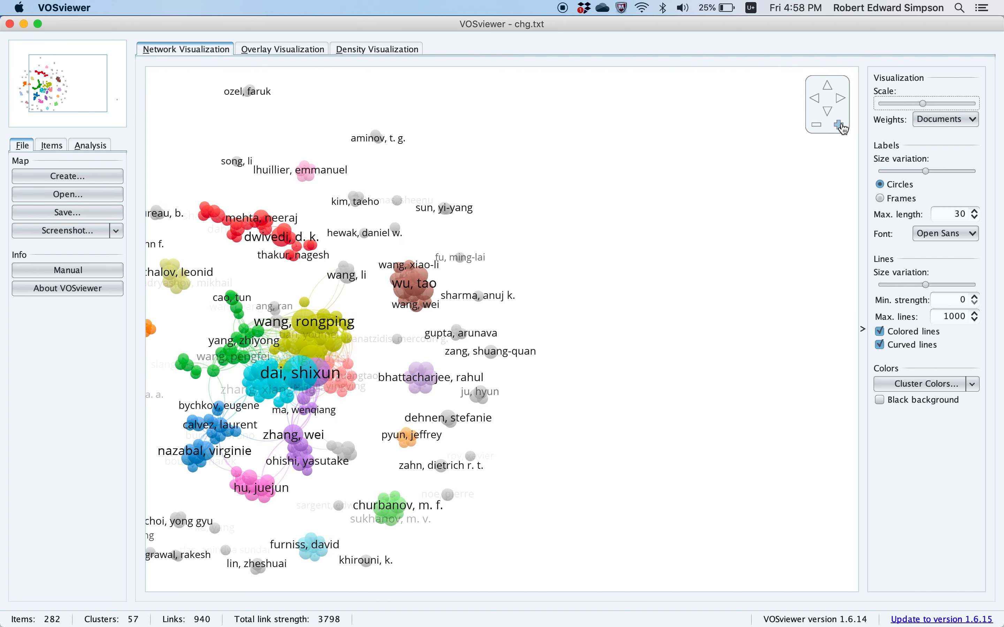
click(840, 125)
click(840, 125)
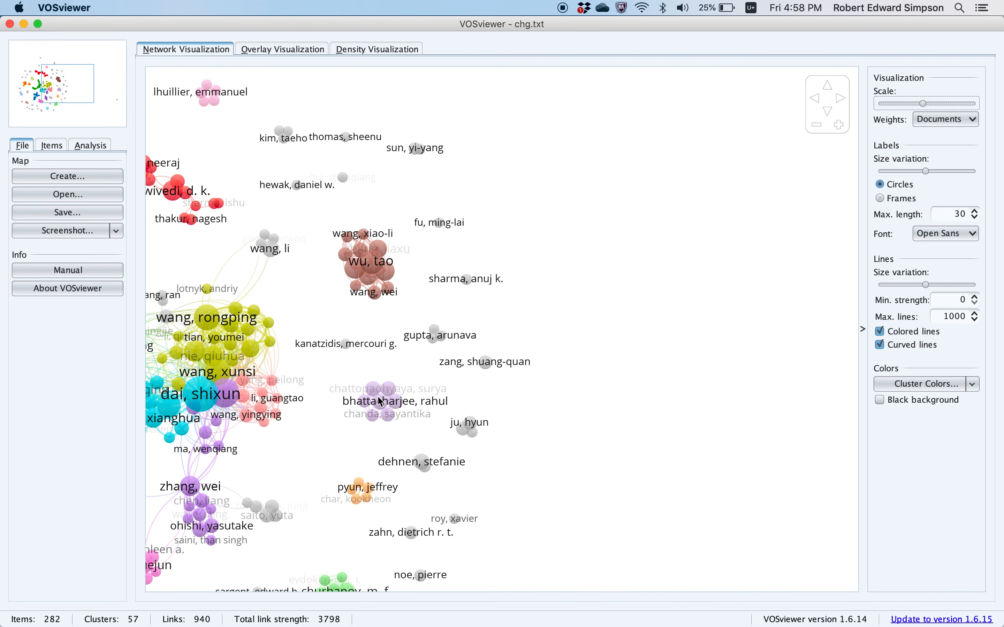
scroll(378, 397, up, 8)
scroll(378, 397, up, 2)
click(817, 126)
click(817, 125)
click(817, 126)
click(817, 125)
click(817, 126)
click(817, 126)
click(817, 126)
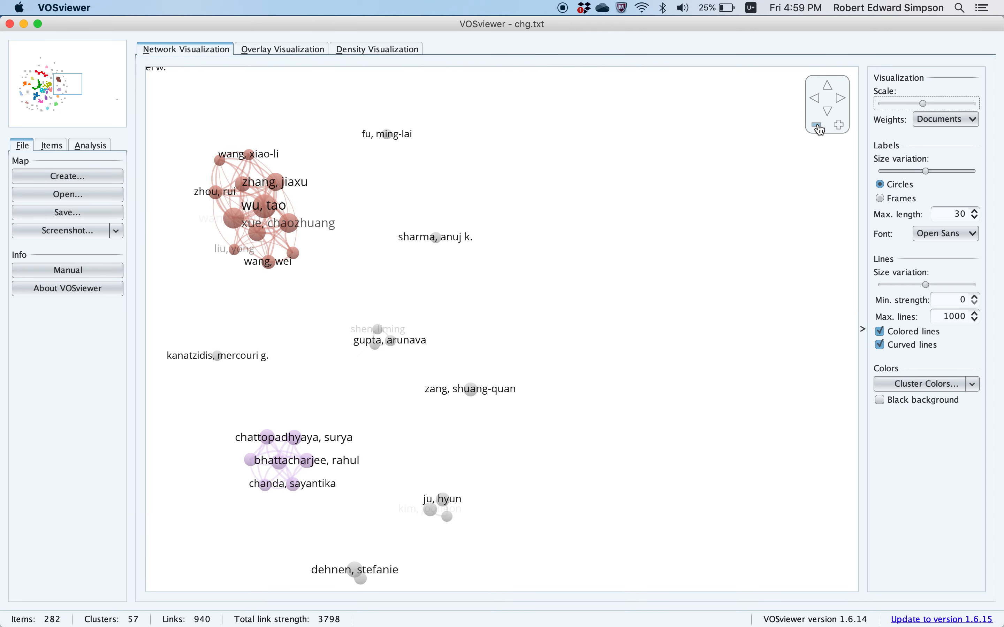
click(817, 125)
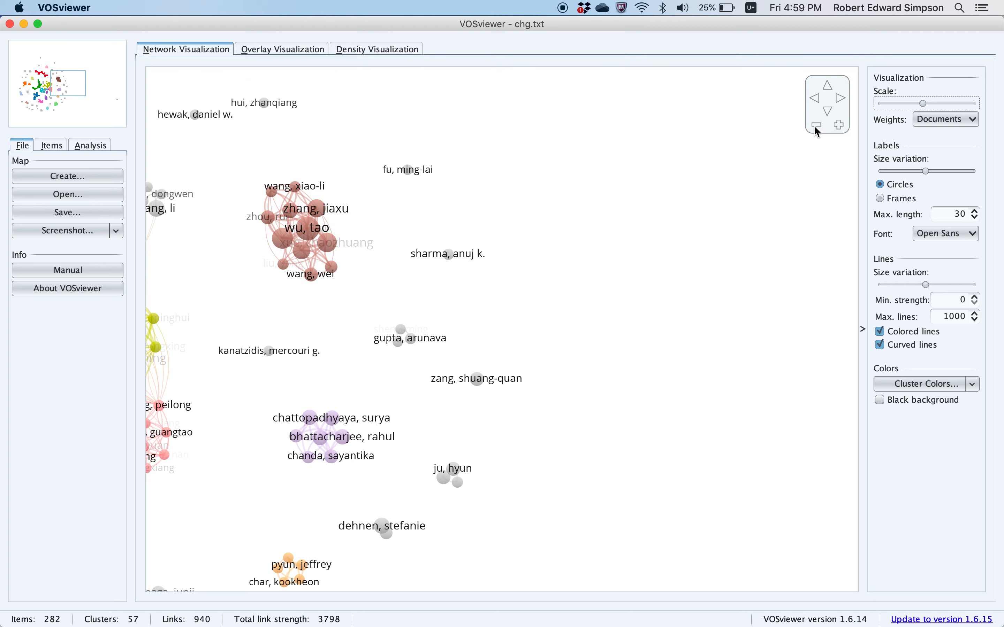
click(819, 127)
click(819, 127)
click(819, 126)
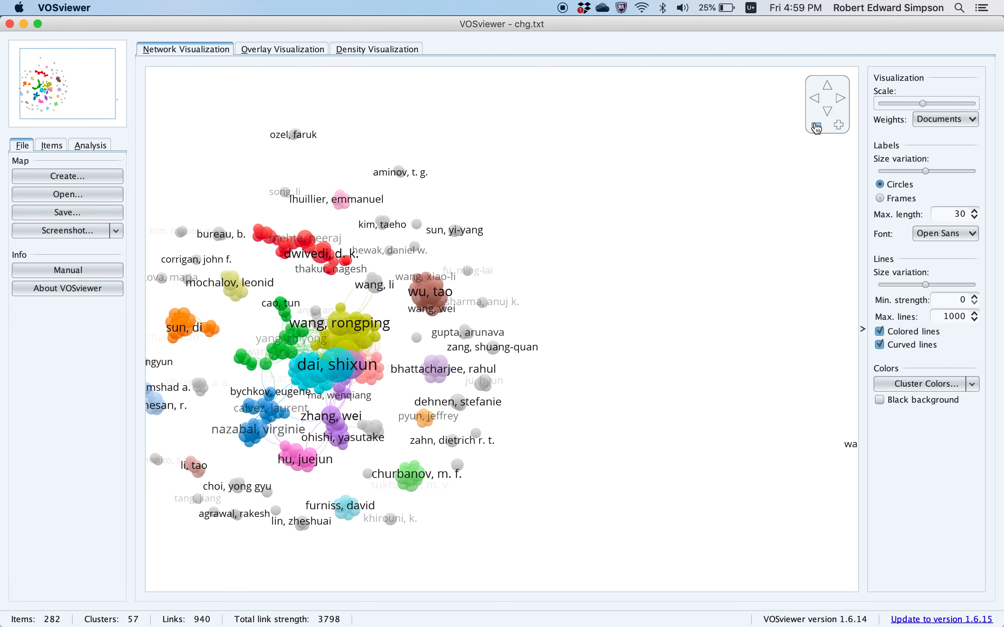
click(819, 126)
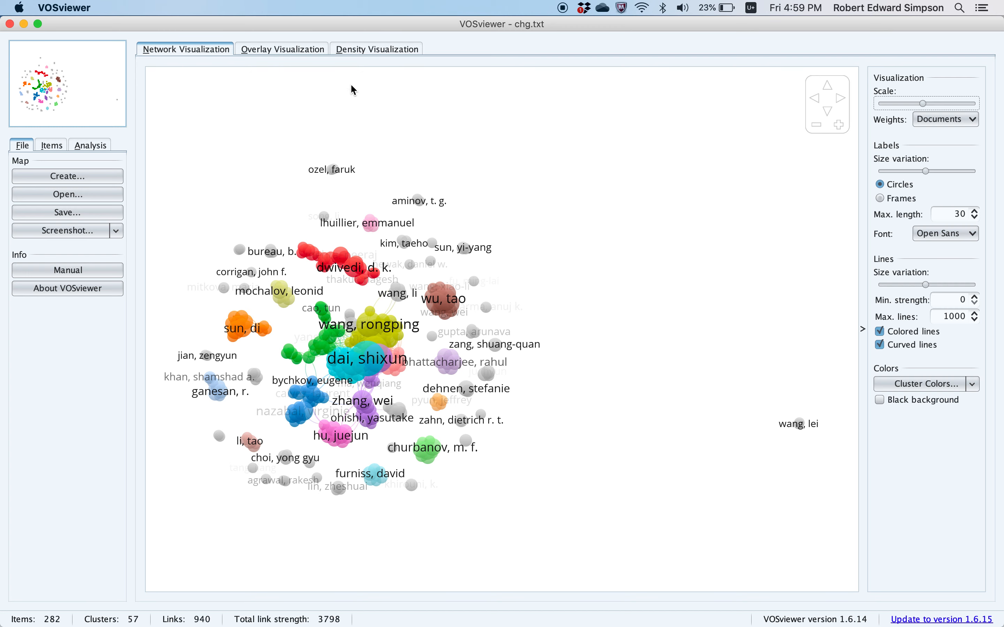
Compare the overlay and density visualizations of the co-authorship map.
click(279, 50)
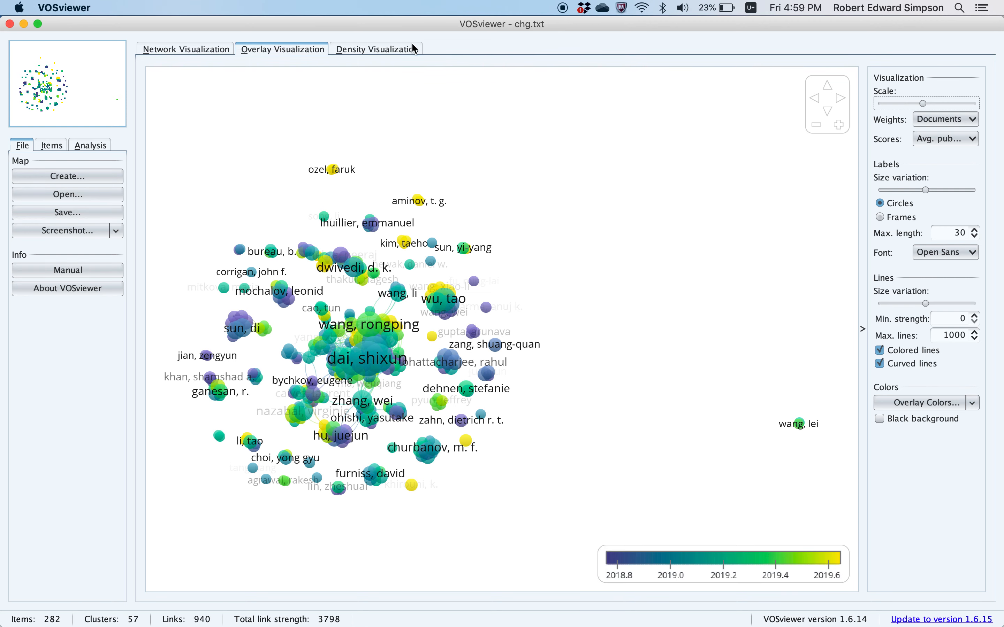
click(341, 52)
click(305, 50)
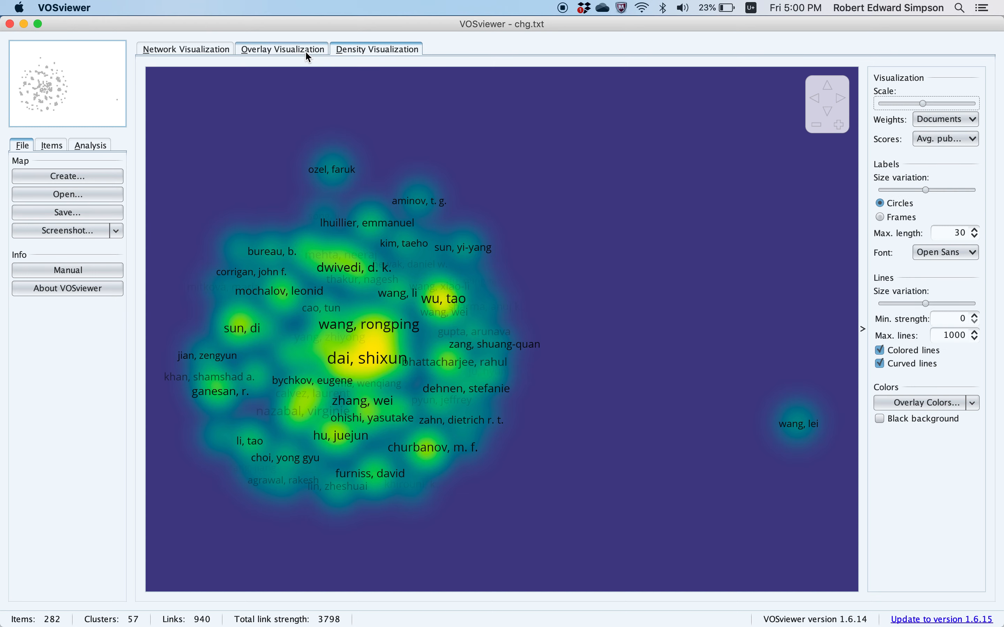